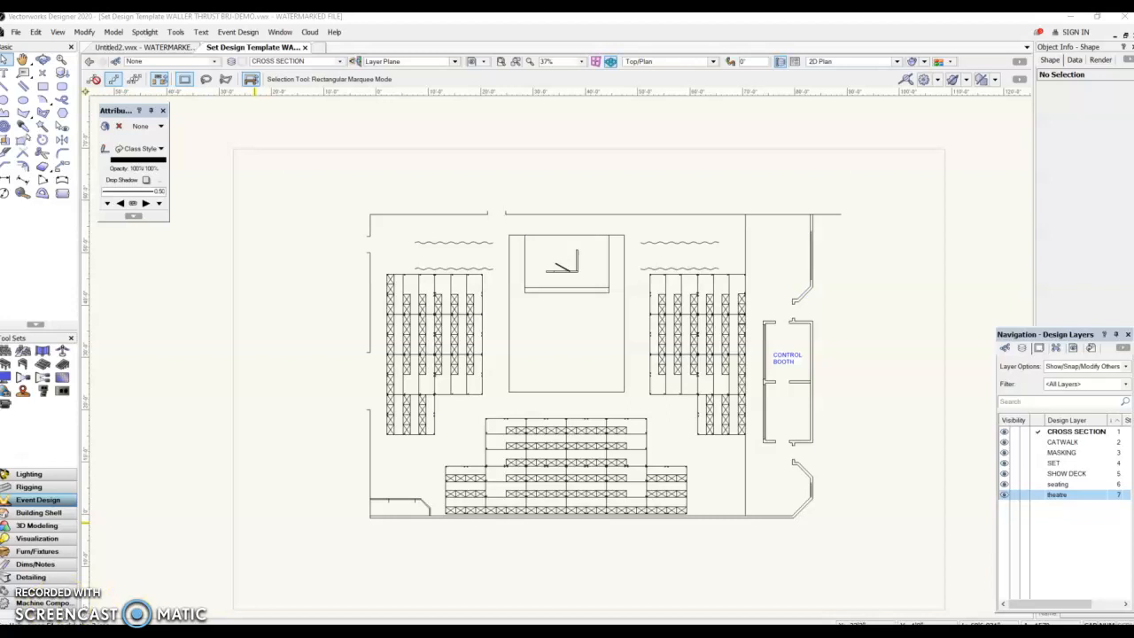
- Hide and show the SET layer, then select the angled flat on the stage to check which layer it belongs to
{"action": "mouse_move", "coordinate": [271, 632]}
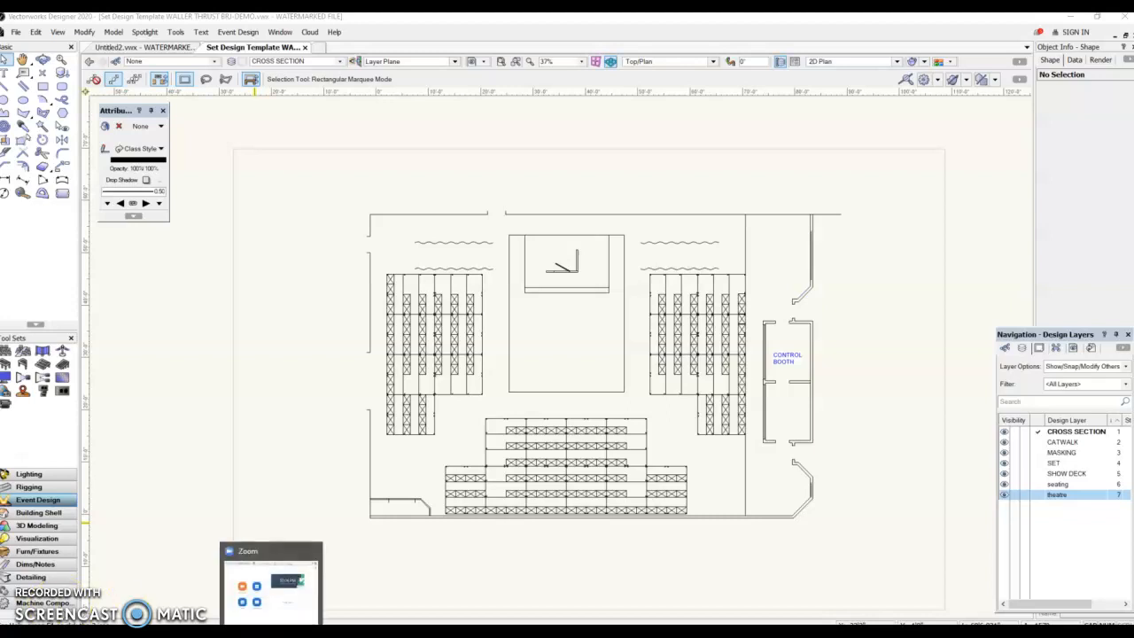
{"action": "left_click", "coordinate": [1046, 465]}
{"action": "left_click", "coordinate": [1015, 463]}
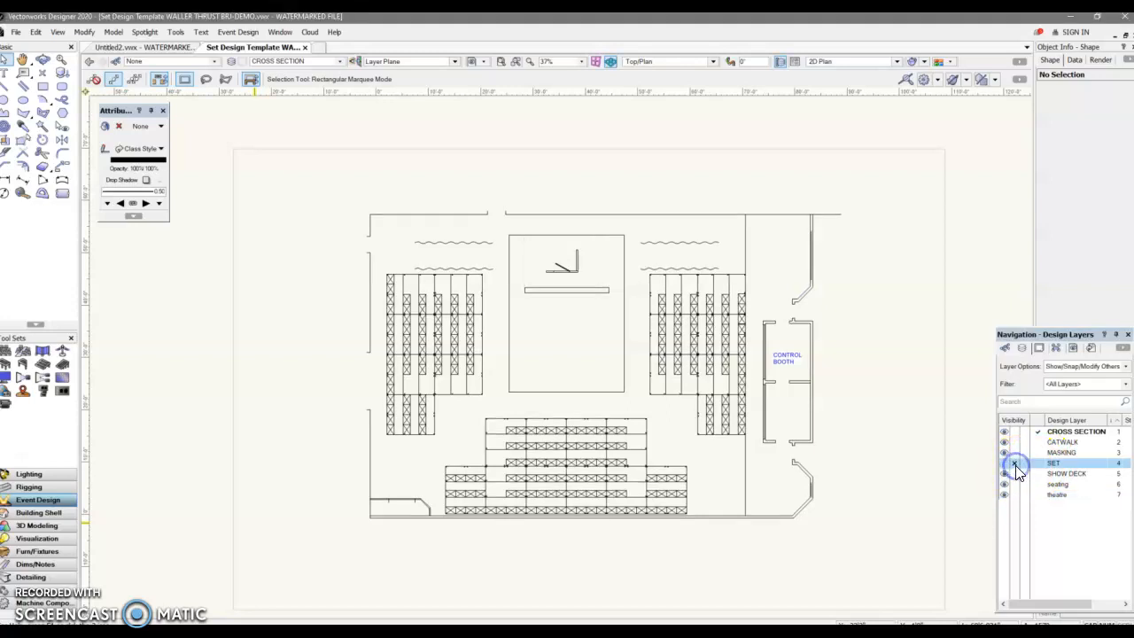
{"action": "left_click", "coordinate": [1015, 464]}
{"action": "left_click", "coordinate": [1048, 469]}
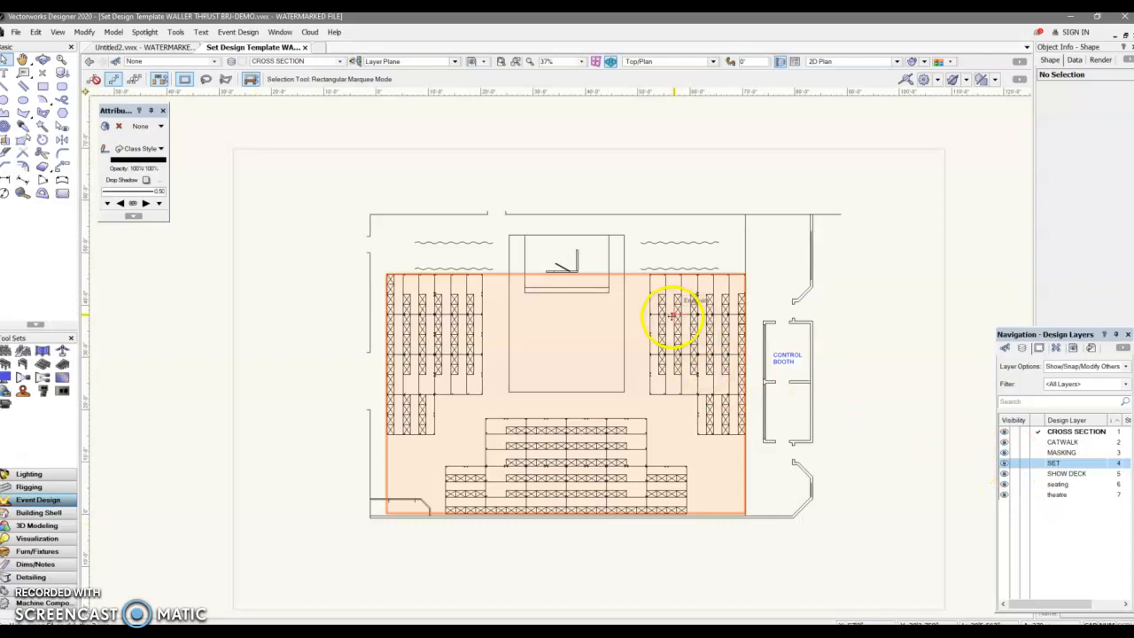
{"action": "left_click", "coordinate": [574, 271]}
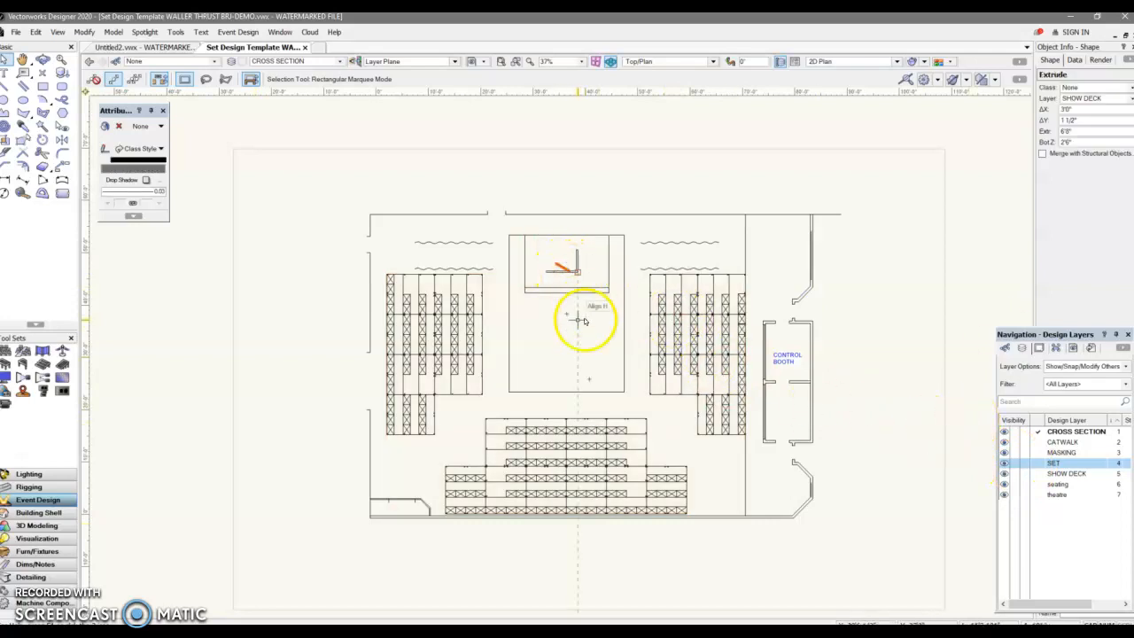
- Set the layer options to Show/Snap Others so that only objects on the active layer can be modified
{"action": "left_click", "coordinate": [58, 33]}
{"action": "left_click", "coordinate": [89, 82]}
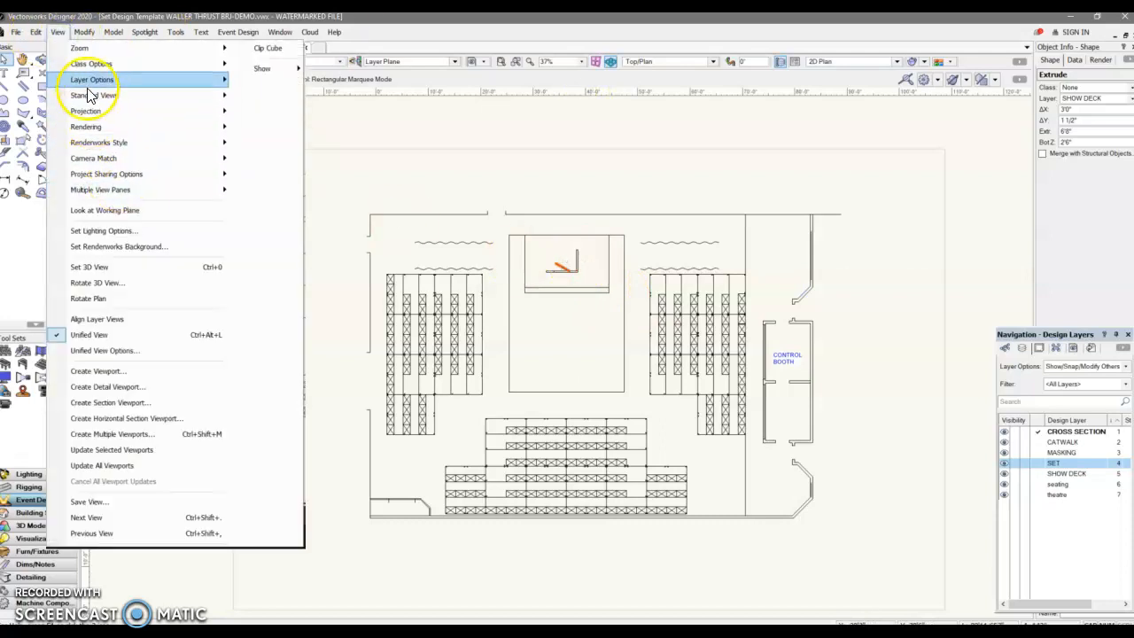
{"action": "mouse_move", "coordinate": [88, 85]}
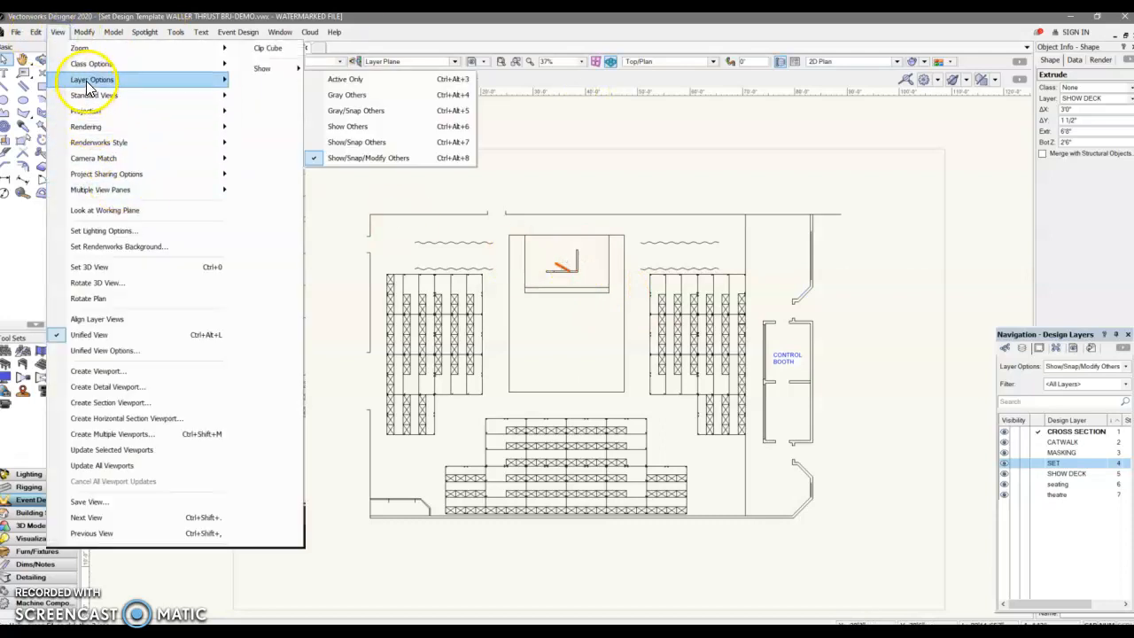
{"action": "left_click", "coordinate": [329, 144]}
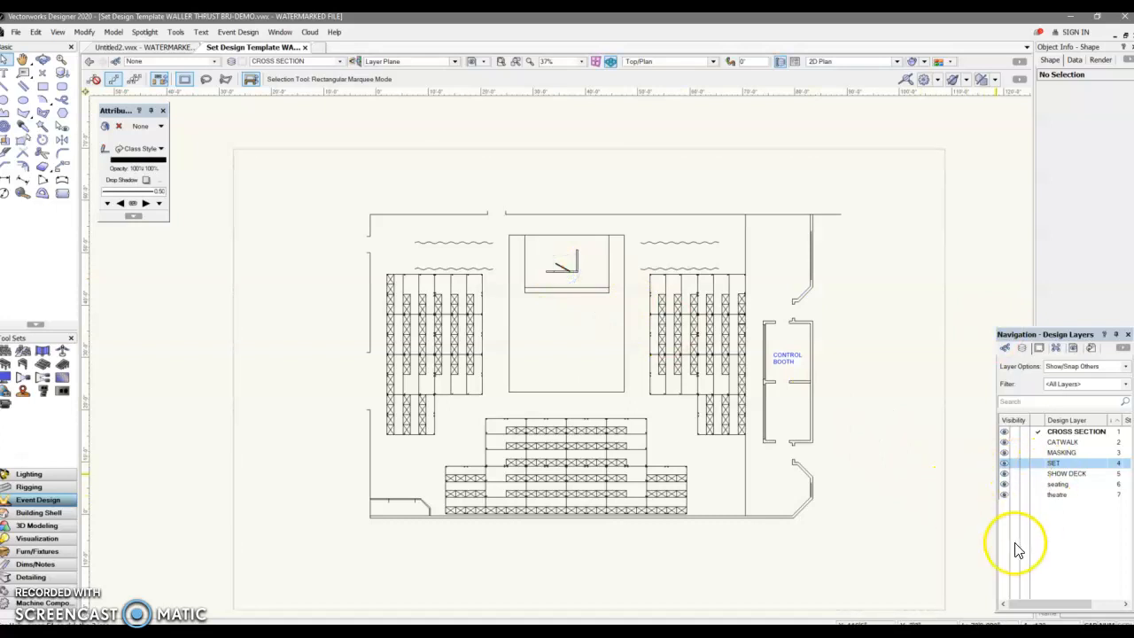
- Make SHOW DECK the active layer and reassign the three flats on the stage to the SET layer
{"action": "left_click", "coordinate": [1033, 462]}
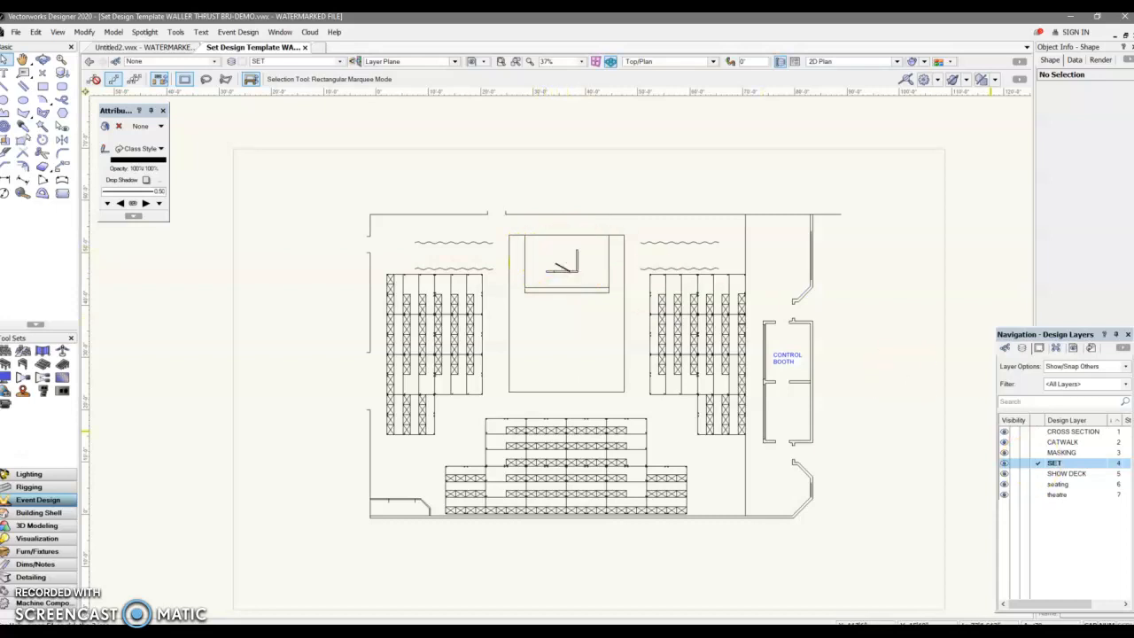
{"action": "left_click", "coordinate": [1058, 453]}
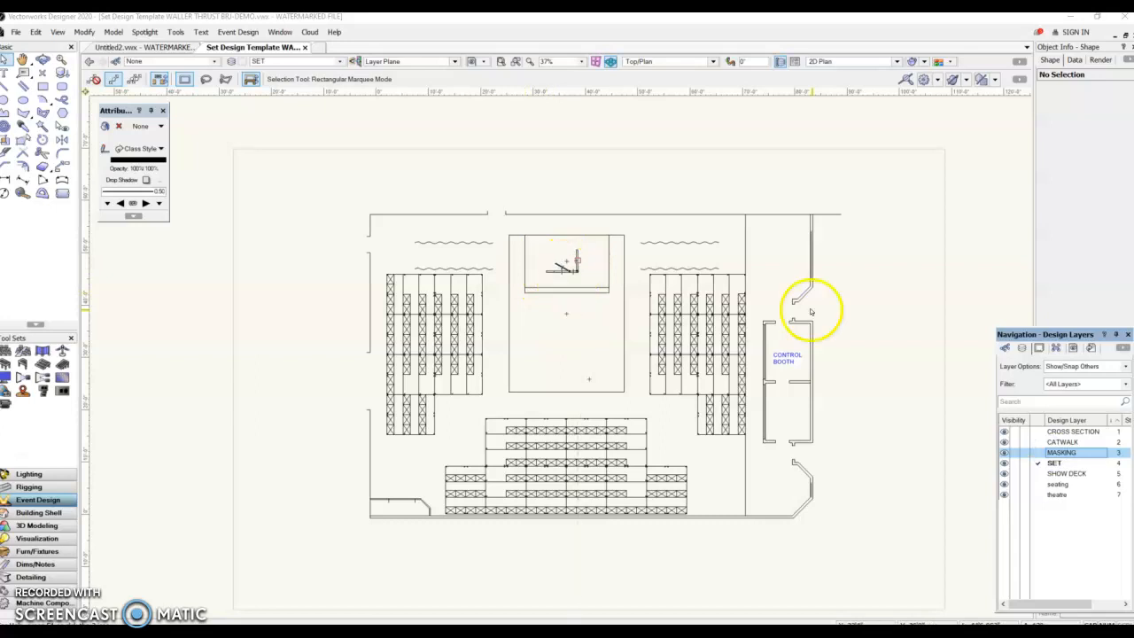
{"action": "left_click", "coordinate": [1065, 474]}
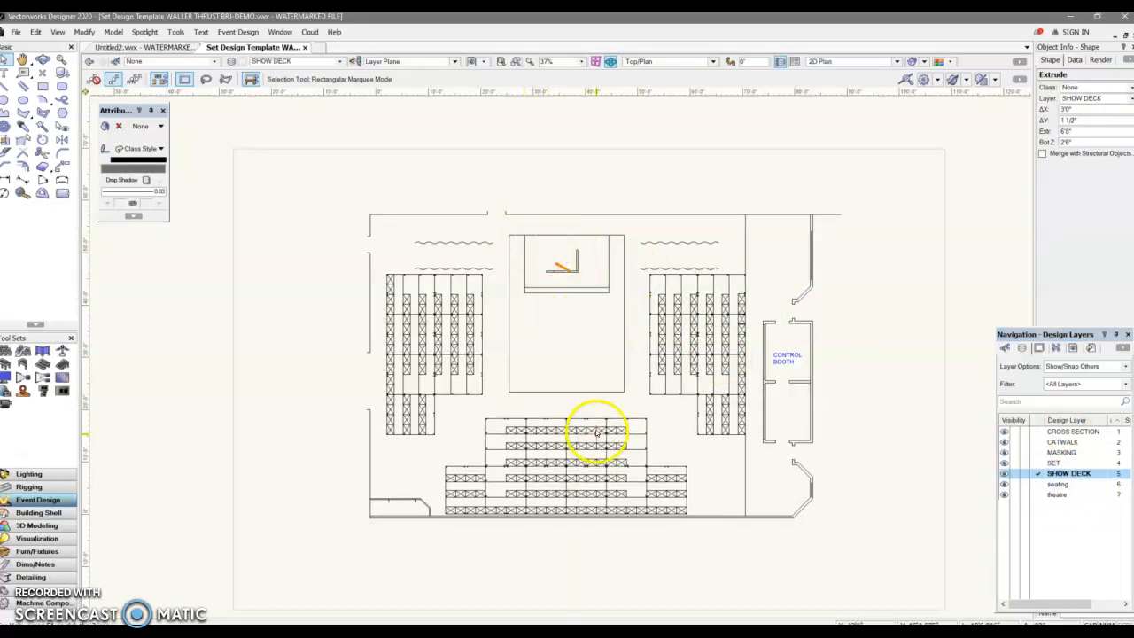
{"action": "left_click", "coordinate": [668, 429]}
{"action": "left_click_drag", "start_coordinate": [538, 243], "coordinate": [592, 282]}
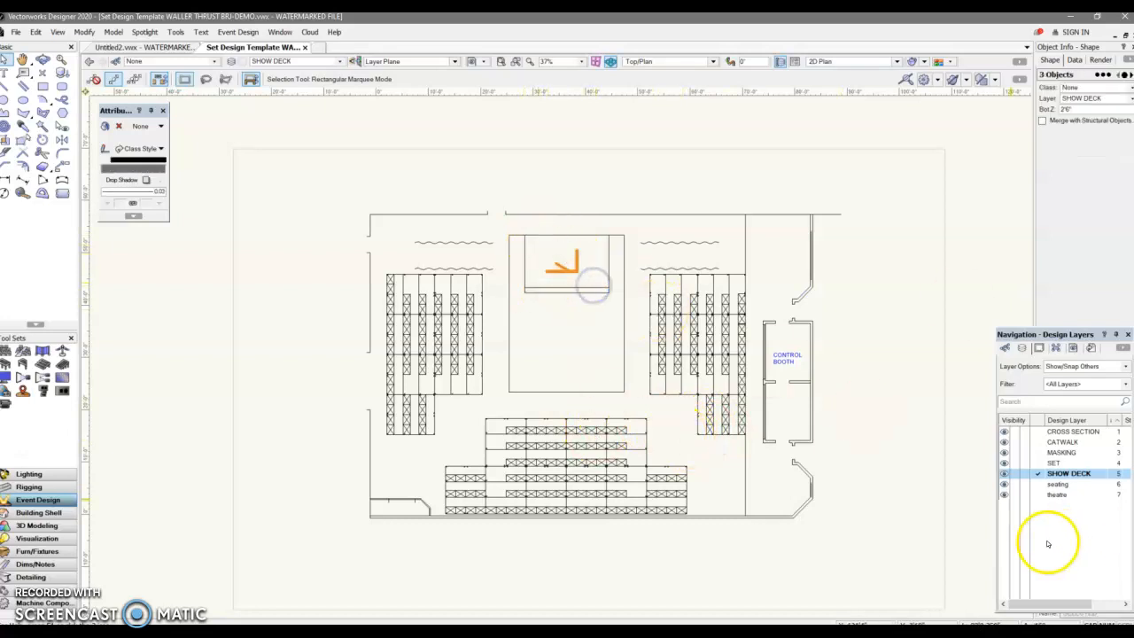
{"action": "left_click", "coordinate": [1090, 99]}
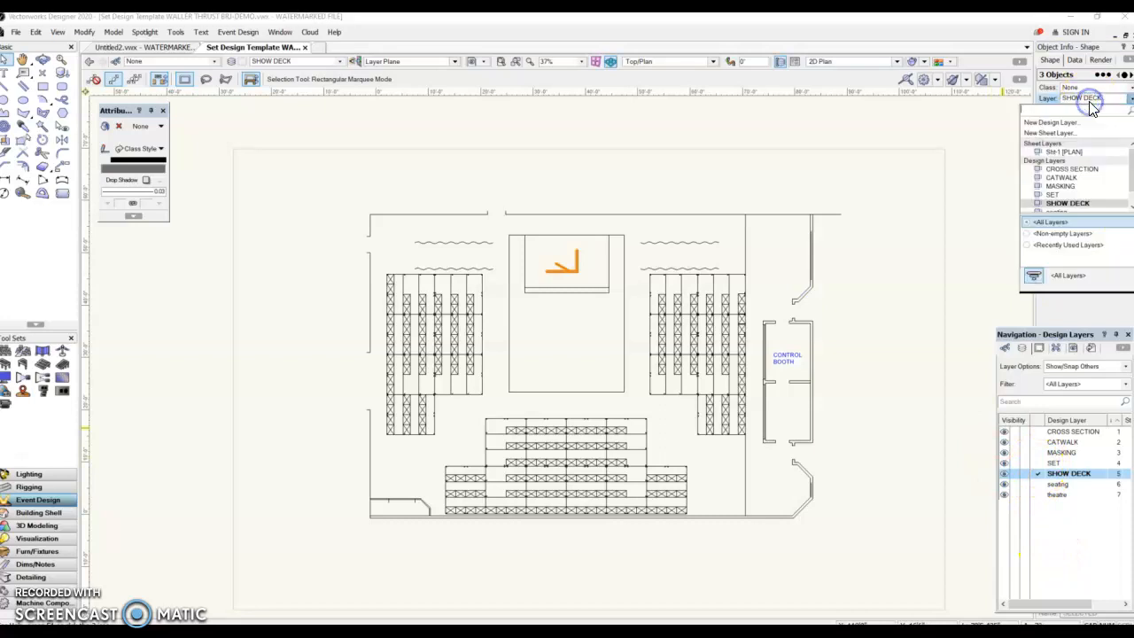
{"action": "left_click", "coordinate": [1065, 195]}
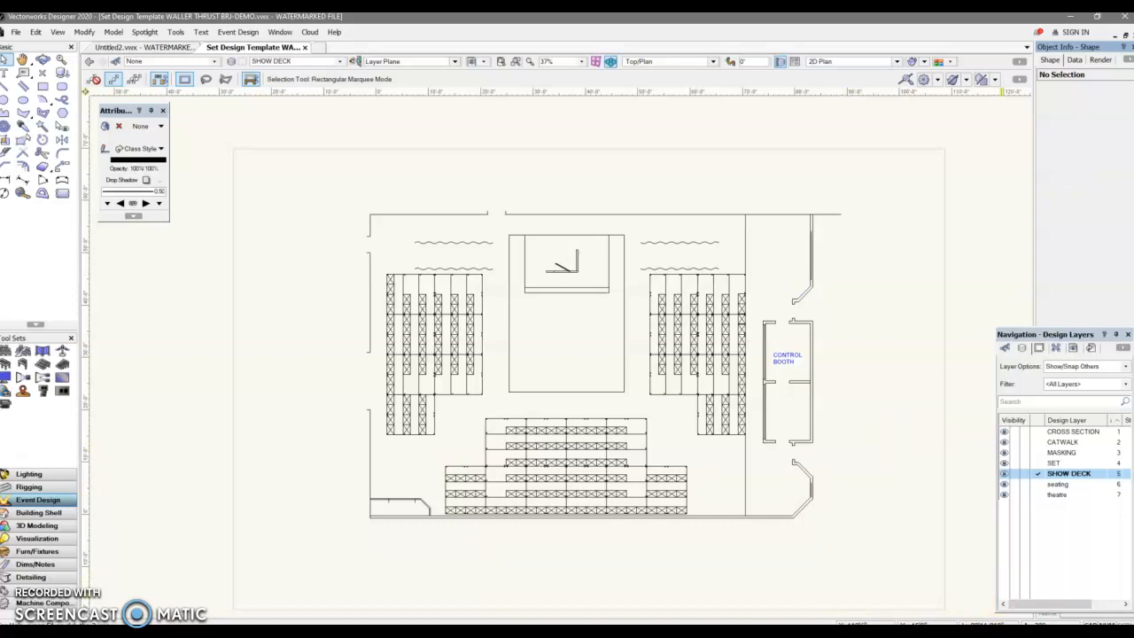
- Activate the SET layer to check the moved flats, then return to SHOW DECK and hide SET
{"action": "left_click", "coordinate": [1035, 464]}
{"action": "left_click", "coordinate": [1035, 464]}
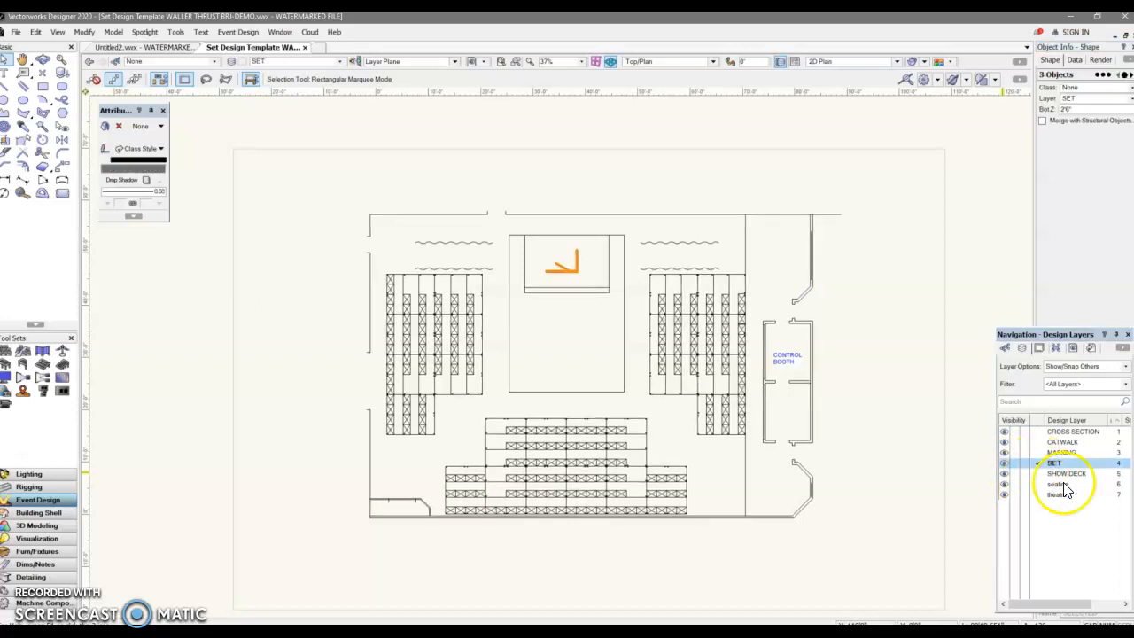
{"action": "left_click", "coordinate": [1035, 474]}
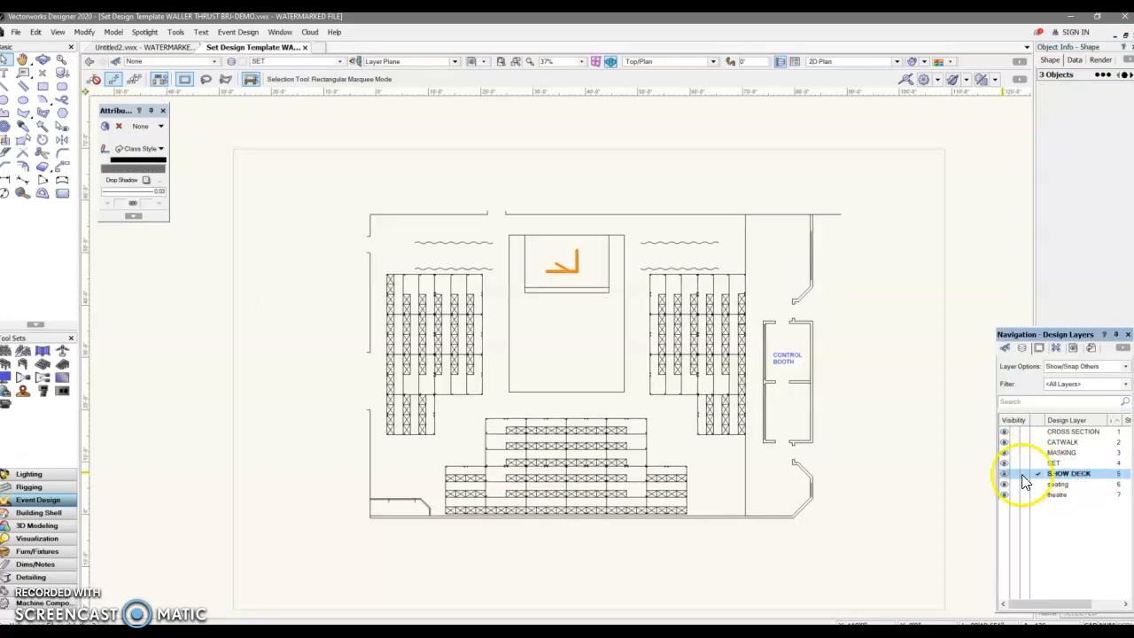
{"action": "left_click", "coordinate": [1017, 464]}
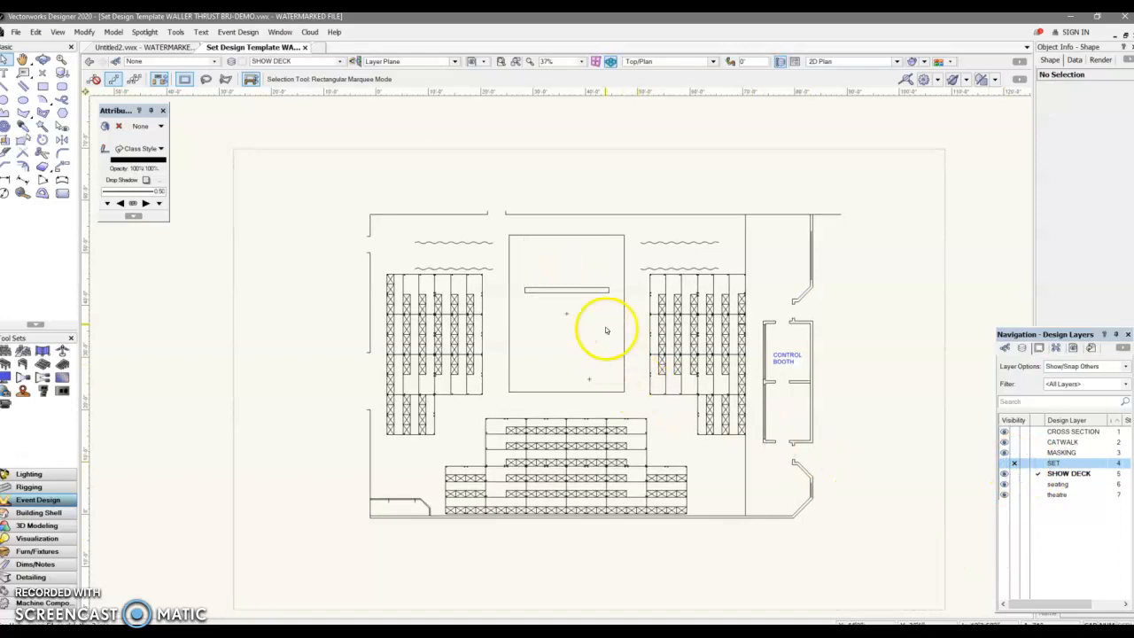
- Reassign the long, narrow step extrude on the stage to the SET layer and make SET visible again
{"action": "left_click", "coordinate": [584, 291]}
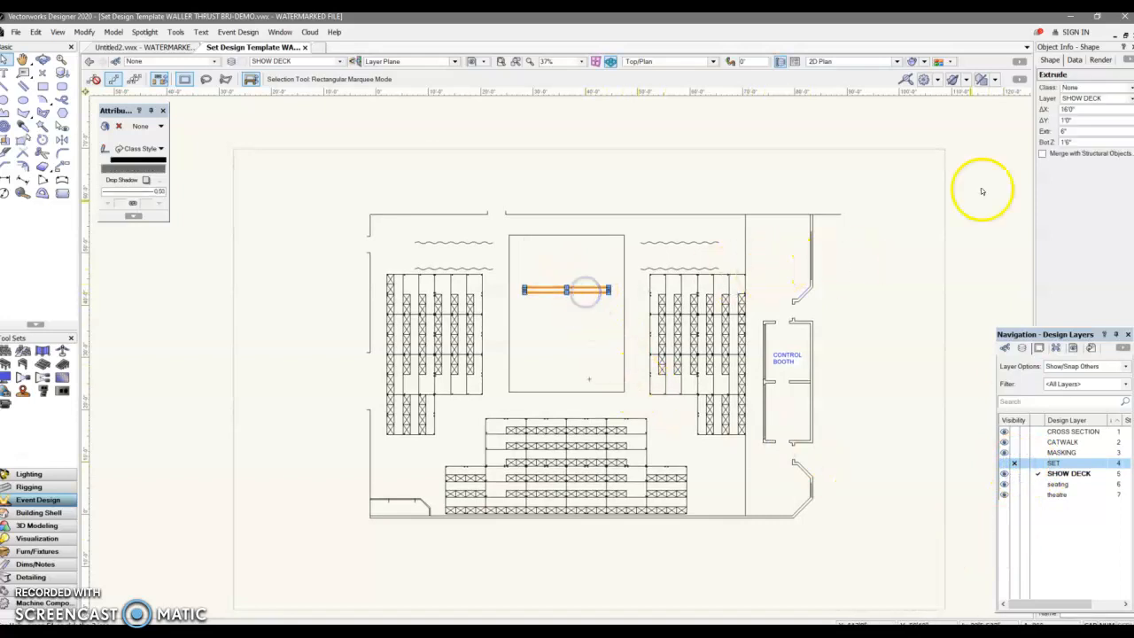
{"action": "left_click", "coordinate": [1087, 99]}
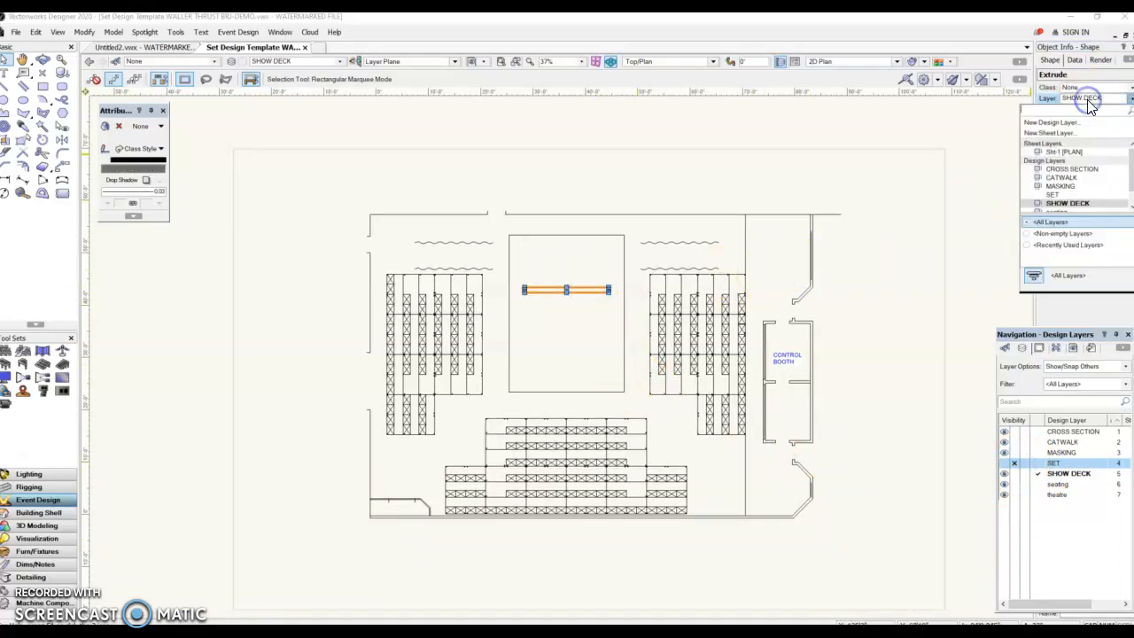
{"action": "left_click", "coordinate": [1050, 194]}
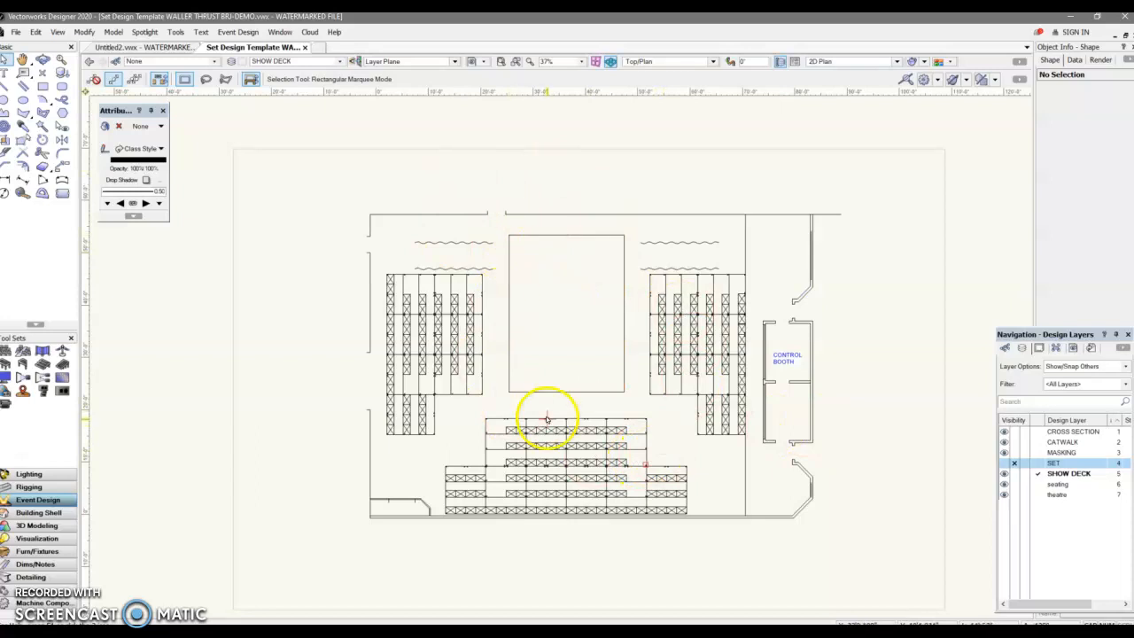
{"action": "left_click", "coordinate": [1004, 463]}
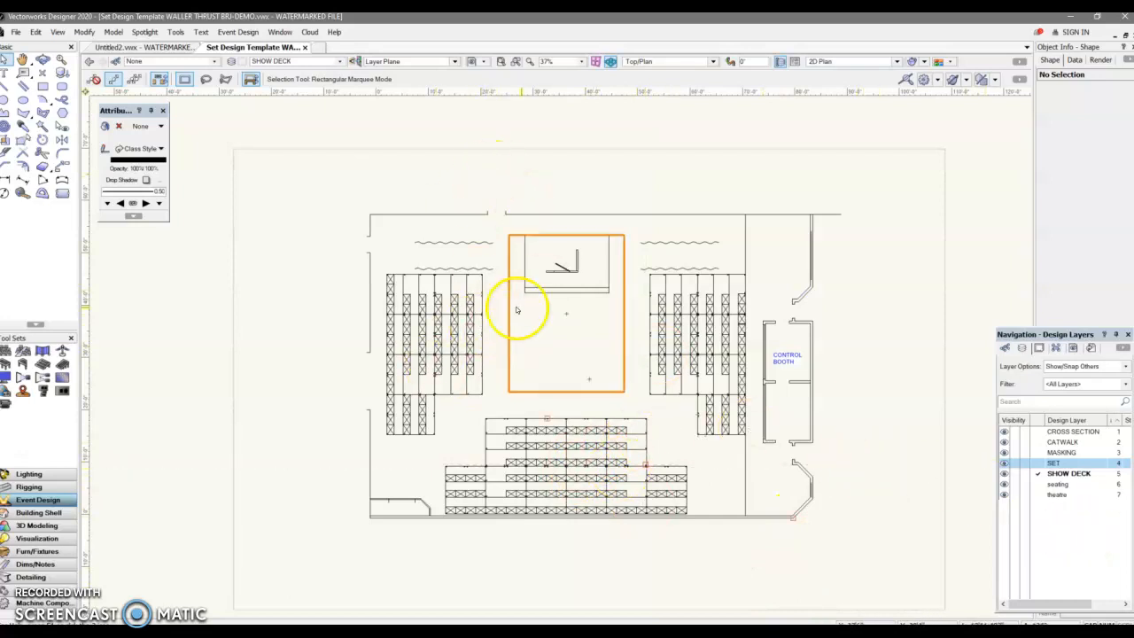
- Draw a 16' by 11' rectangle on SHOW DECK around the flats, from the platform's upstage corner to its opposite downstage corner
{"action": "left_click", "coordinate": [39, 91]}
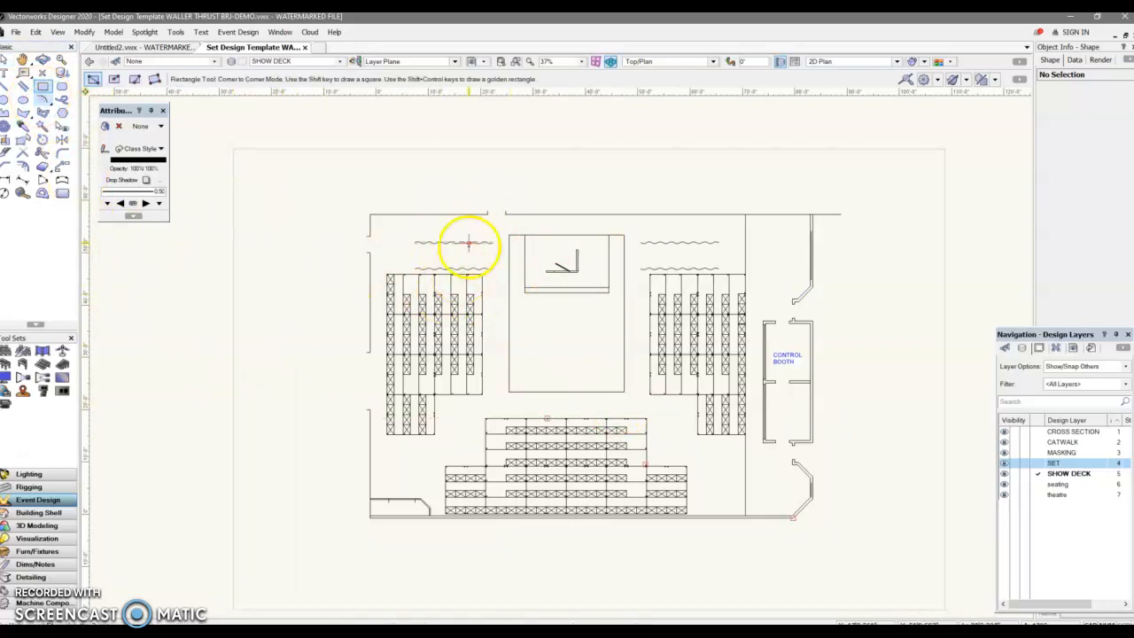
{"action": "left_click", "coordinate": [524, 234]}
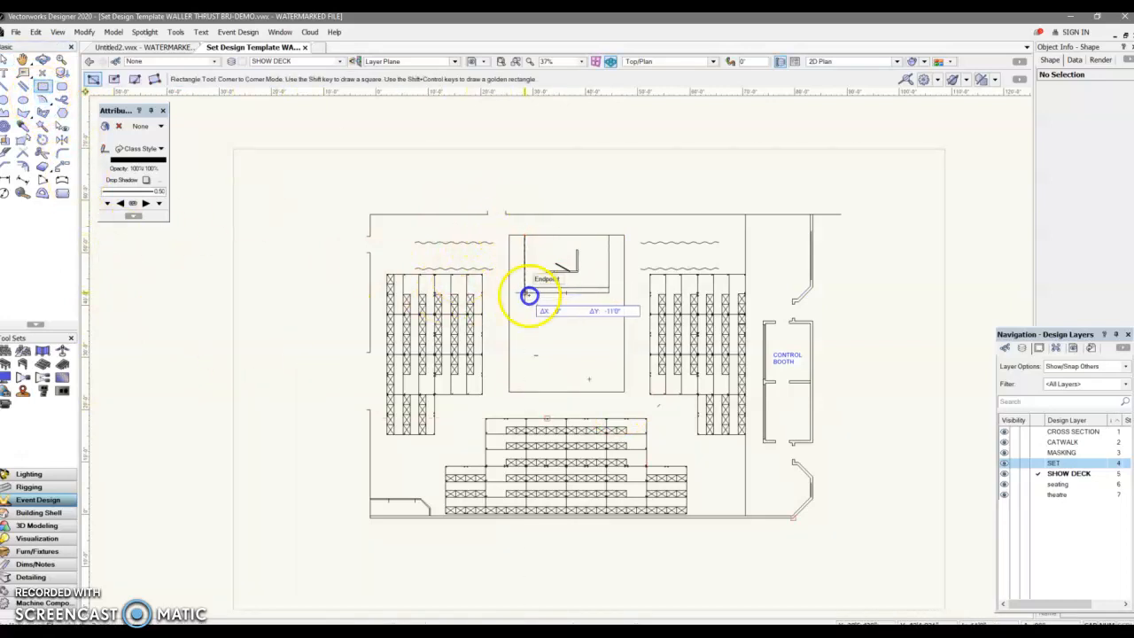
{"action": "left_click", "coordinate": [608, 292]}
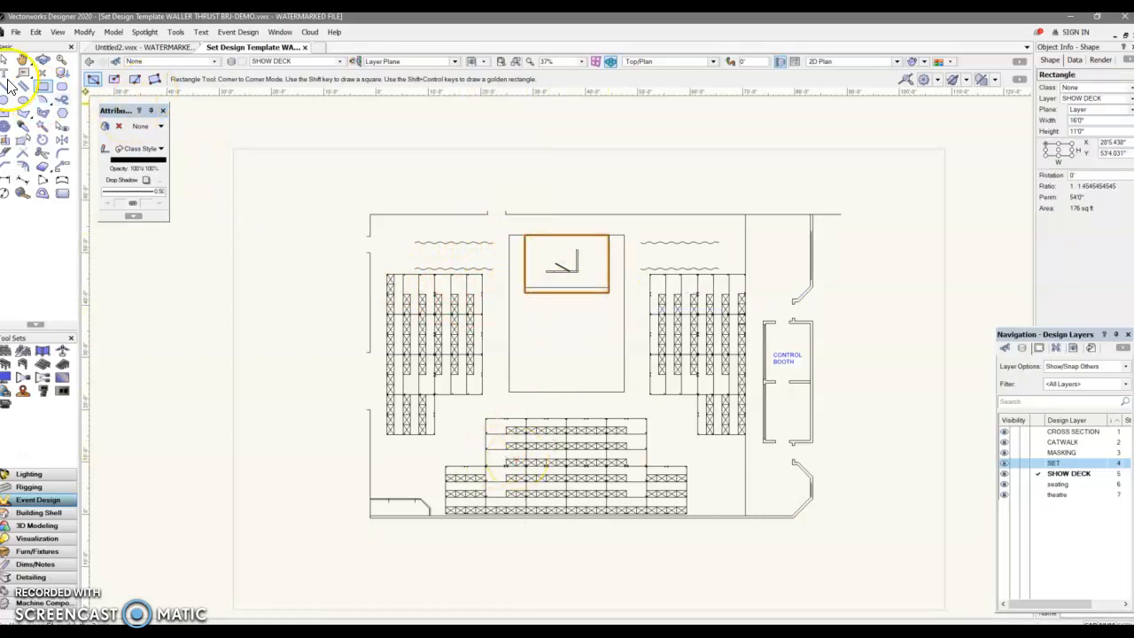
- Start creating a viewport and accept the selected rectangle as its crop
{"action": "left_click", "coordinate": [62, 33]}
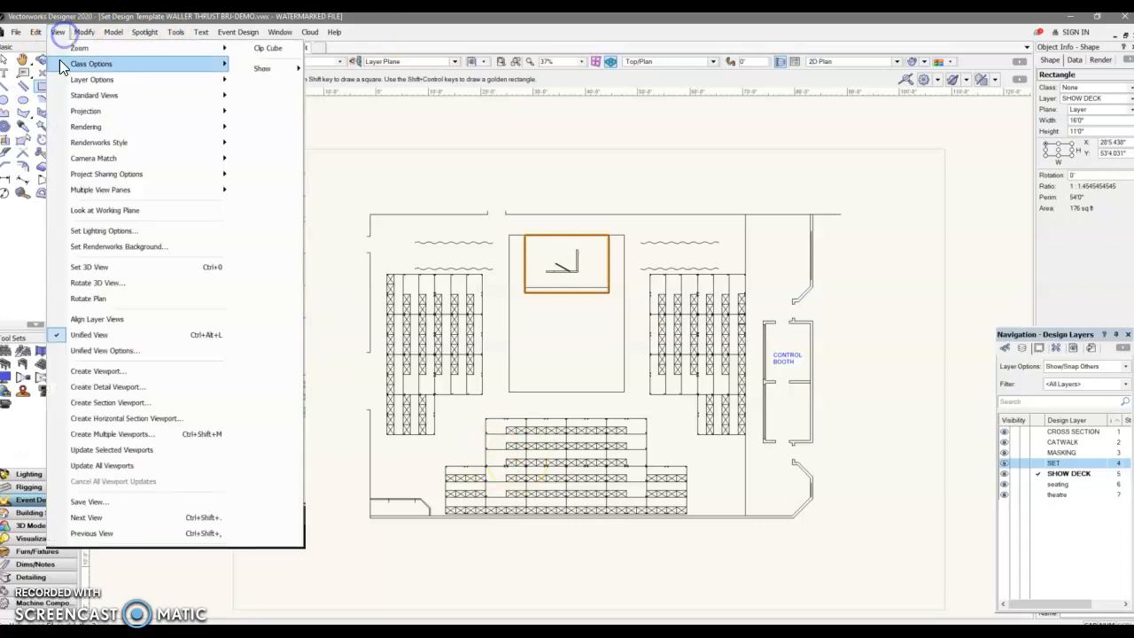
{"action": "left_click", "coordinate": [107, 373]}
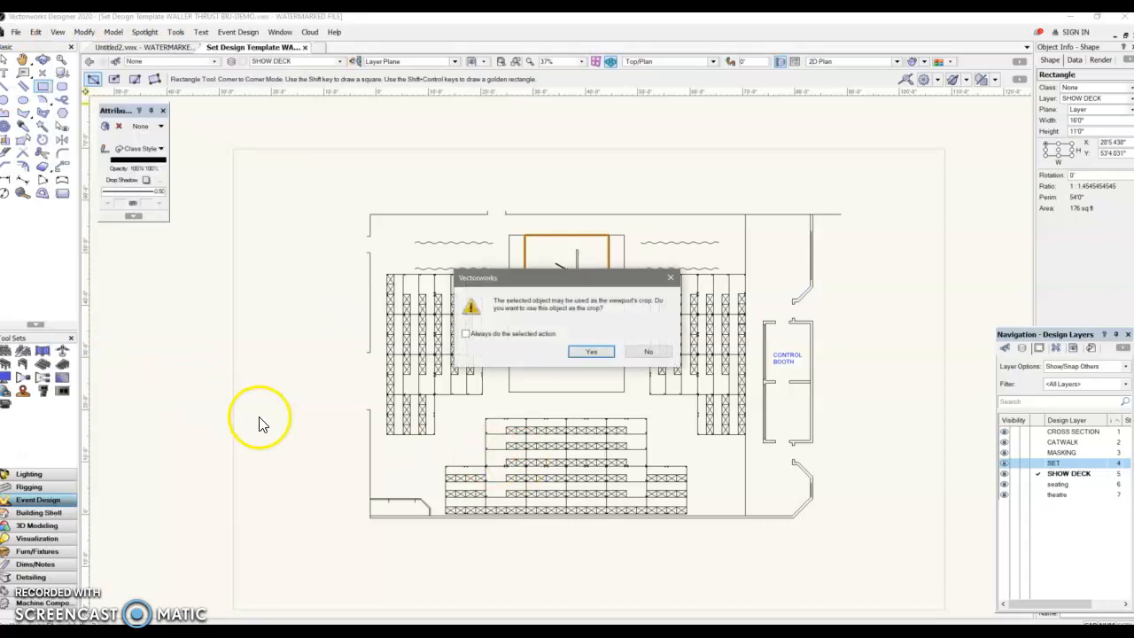
{"action": "left_click", "coordinate": [591, 352]}
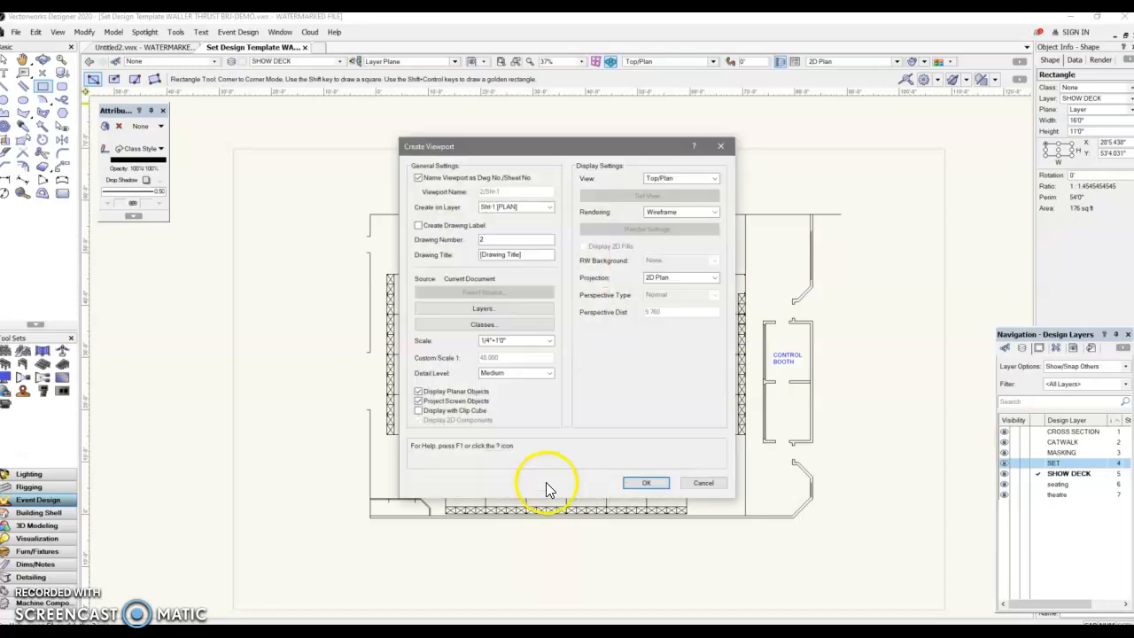
- Create a new sheet layer for the viewport with the sheet title ELEVATIONS 1, keeping sheet number Sht-2
{"action": "left_click", "coordinate": [535, 216]}
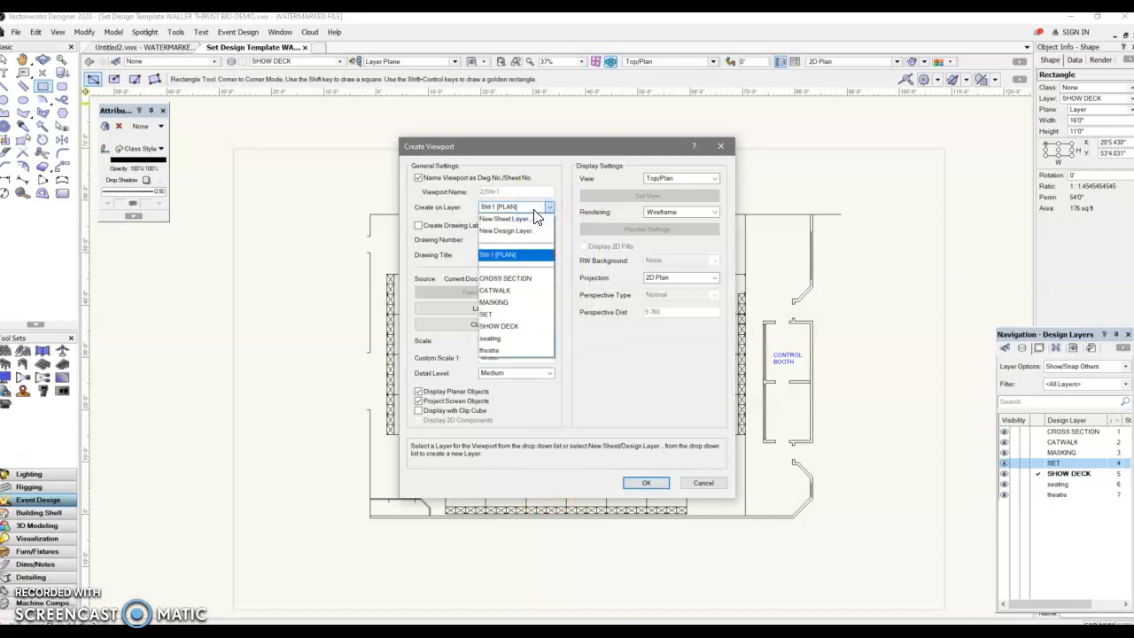
{"action": "left_click", "coordinate": [535, 218]}
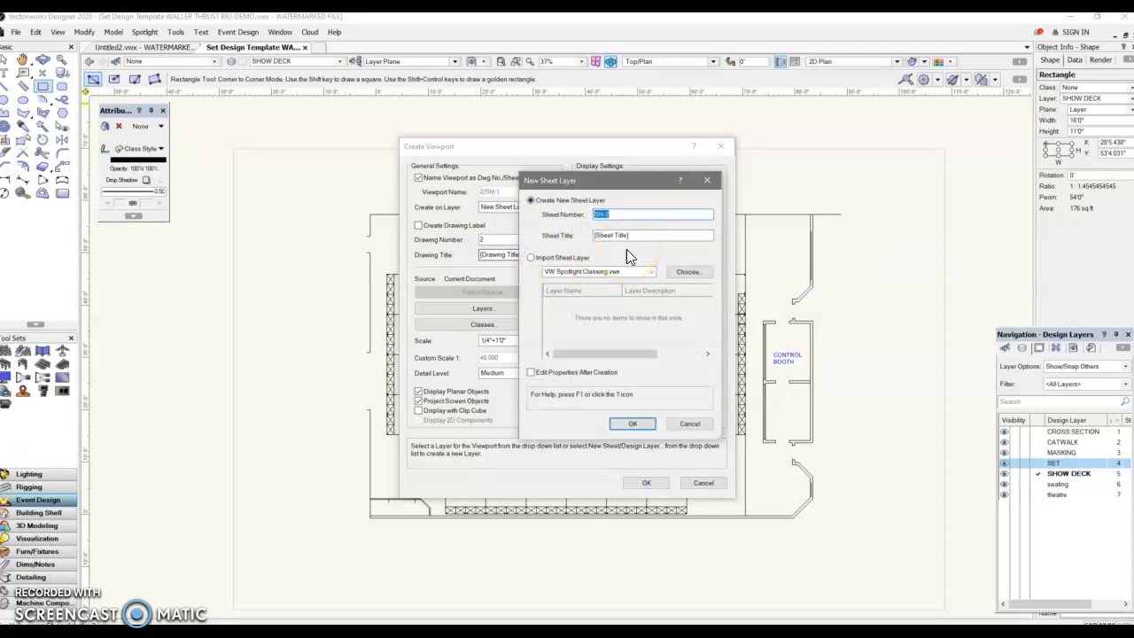
{"action": "left_click_drag", "start_coordinate": [640, 235], "coordinate": [591, 241]}
{"action": "type", "text": "ELEVATIONS 1"}
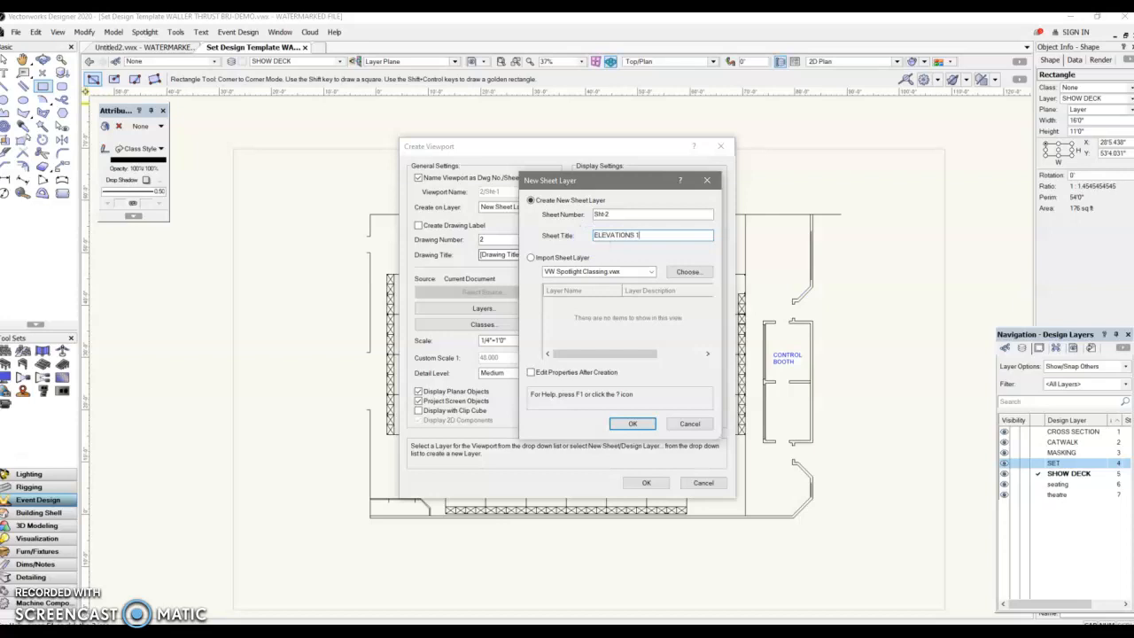
{"action": "left_click", "coordinate": [626, 425]}
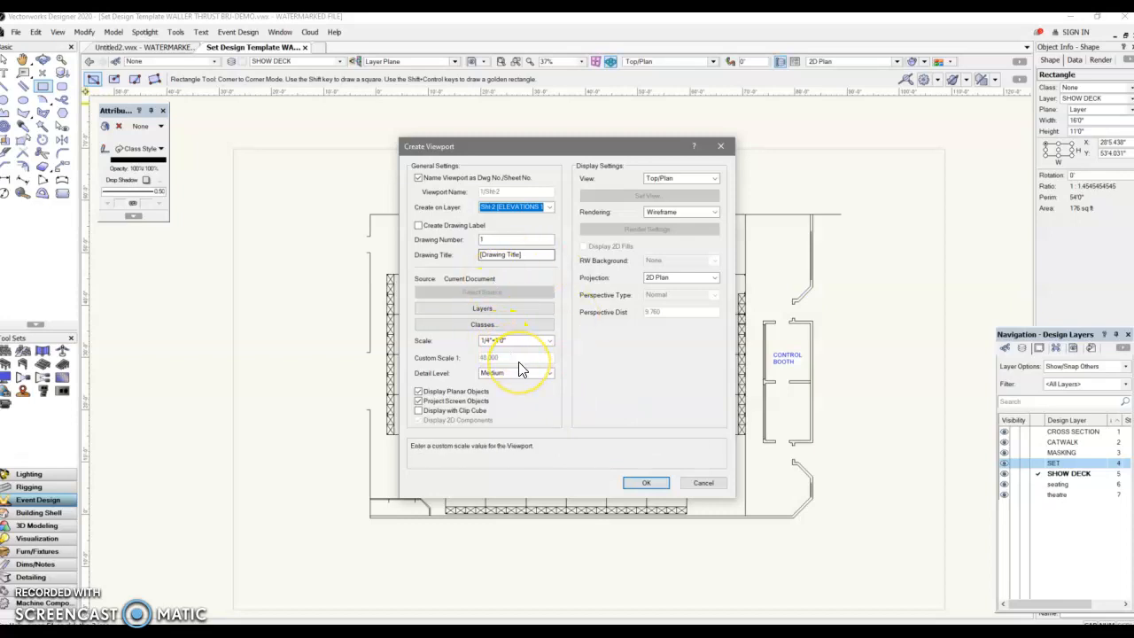
- Give the viewport the drawing title FLATS and set its scale to 1/2"=1'0"
{"action": "left_click", "coordinate": [502, 240]}
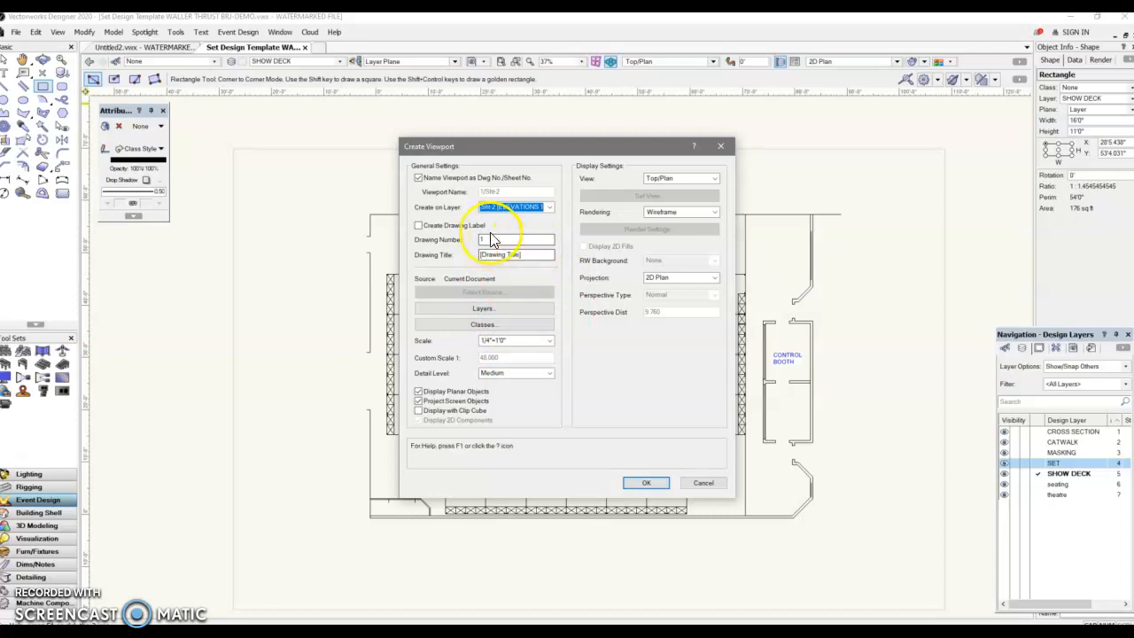
{"action": "left_click_drag", "start_coordinate": [523, 253], "coordinate": [477, 260]}
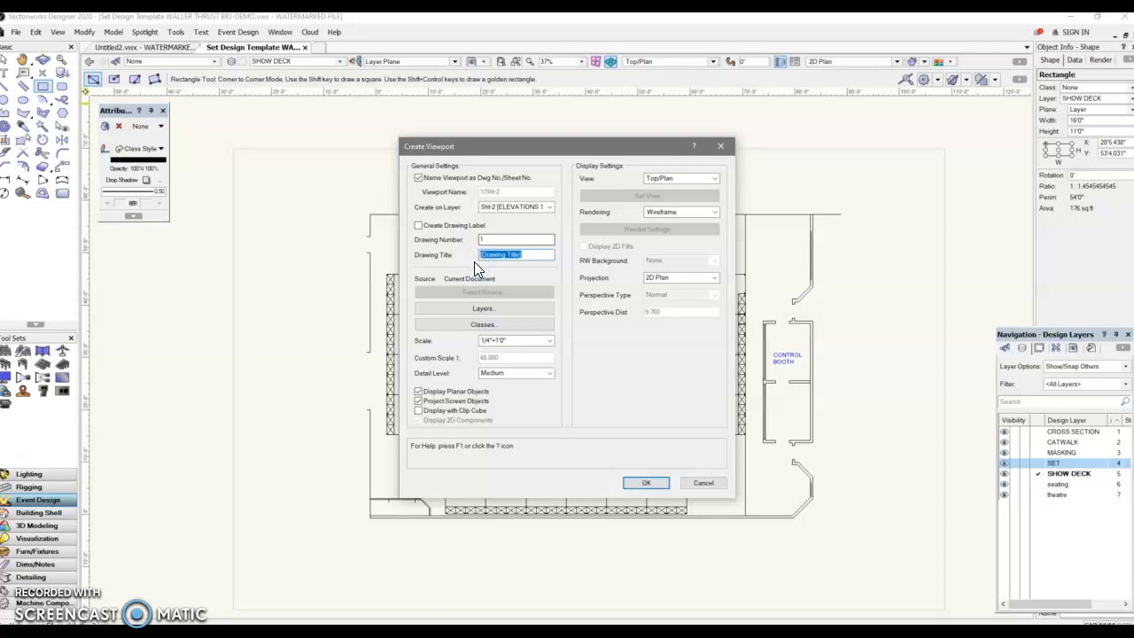
{"action": "type", "text": "FLATS"}
{"action": "left_click", "coordinate": [526, 340]}
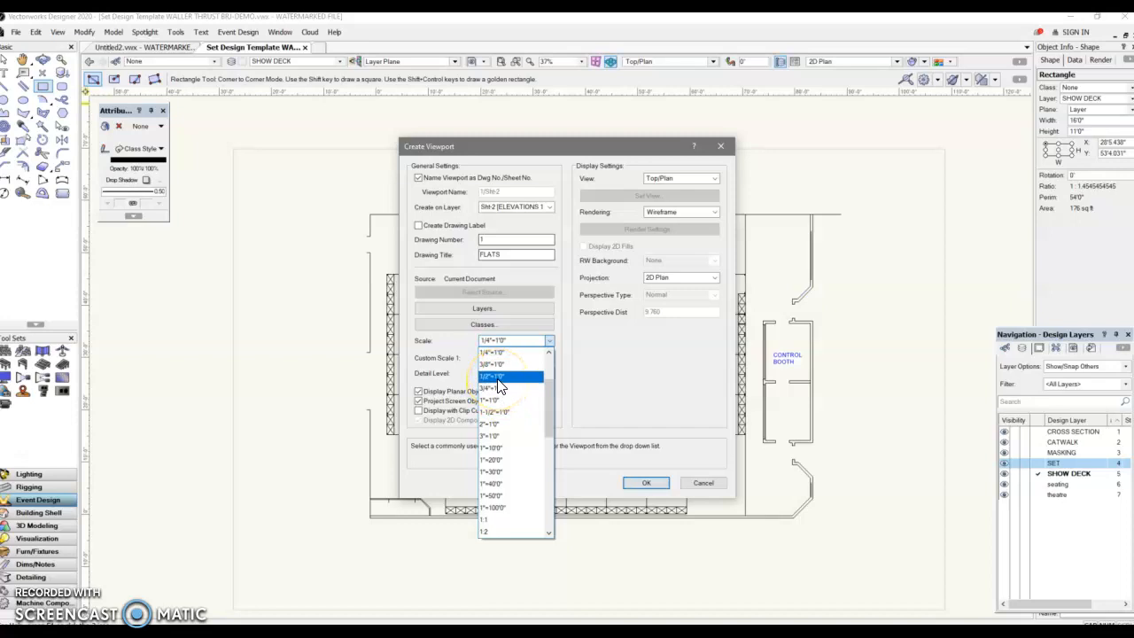
{"action": "left_click", "coordinate": [498, 378]}
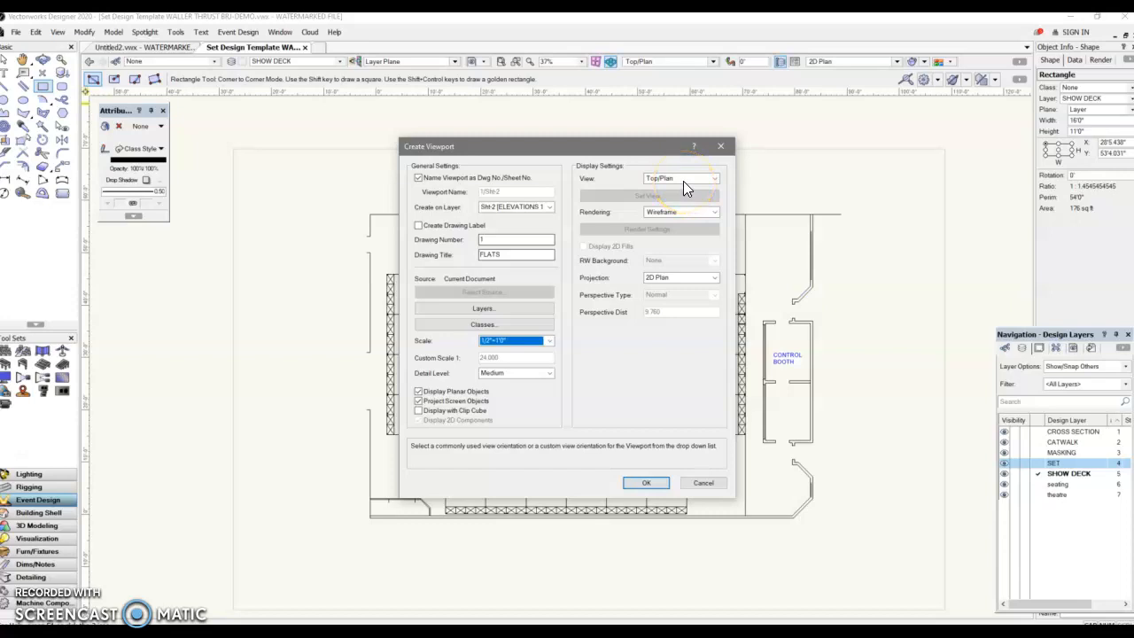
- Set the FLATS viewport's rendering to Hidden Line and create the viewport on the sheet
{"action": "left_click", "coordinate": [666, 212]}
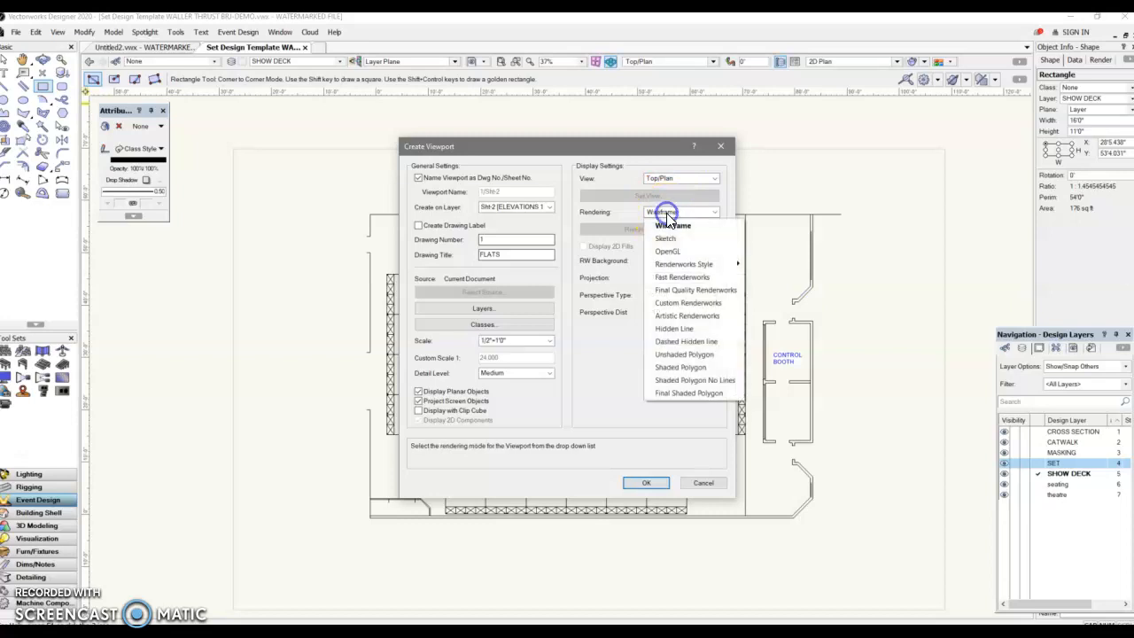
{"action": "left_click", "coordinate": [672, 328]}
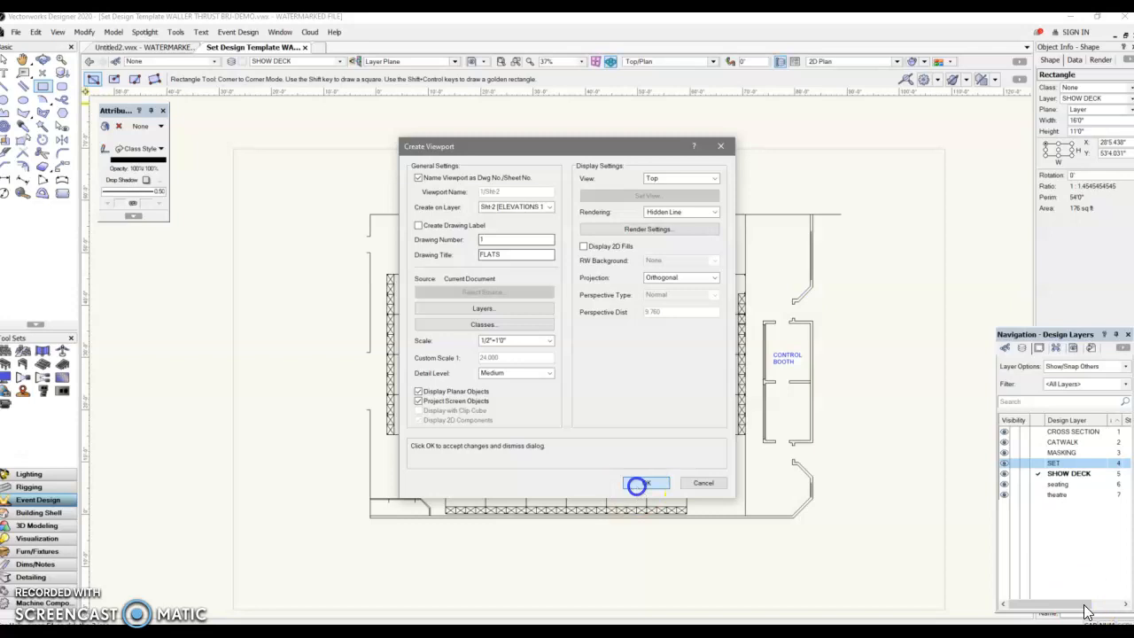
{"action": "left_click", "coordinate": [644, 482]}
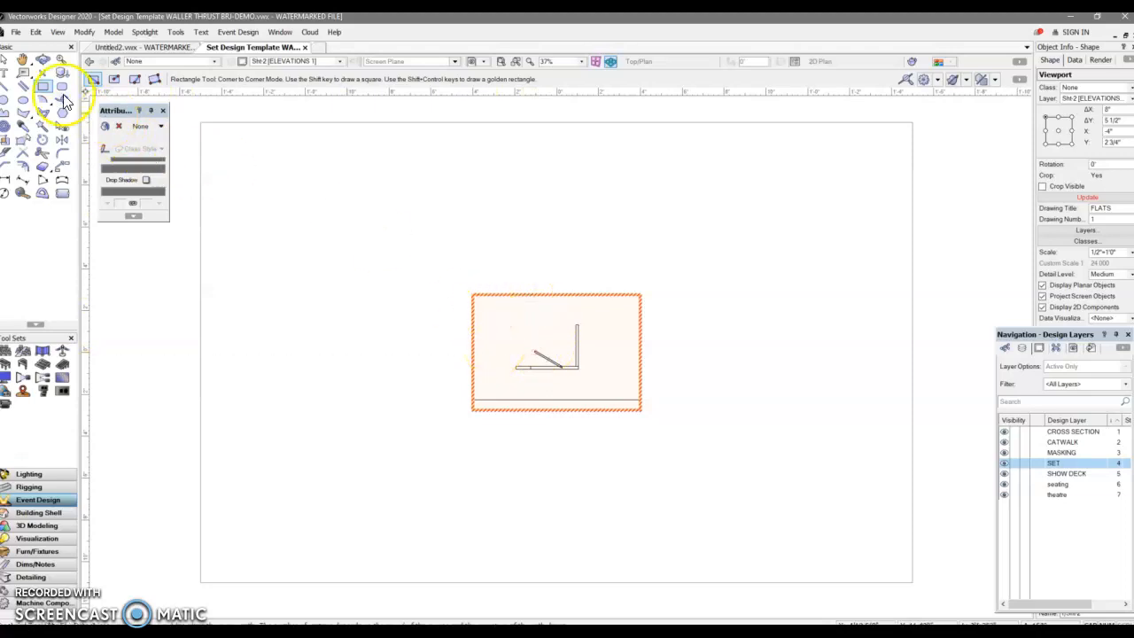
- Edit the FLATS viewport's crop, shrinking it on all sides to about 12'11" by 7'10" around the flats
{"action": "left_click", "coordinate": [7, 60]}
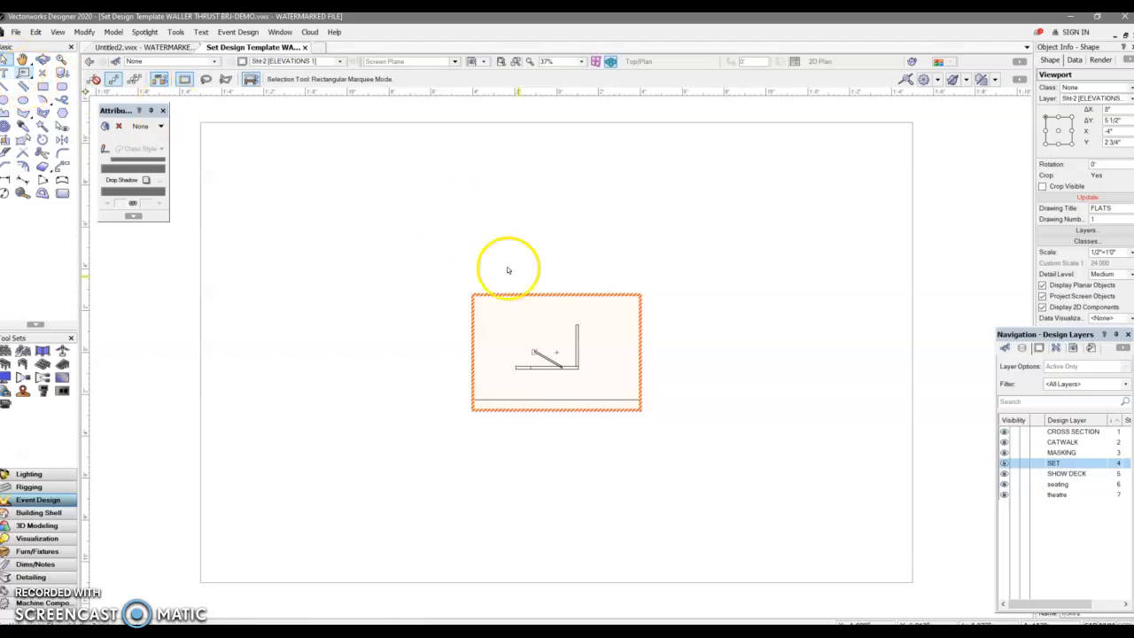
{"action": "left_click", "coordinate": [506, 325]}
{"action": "double_click", "coordinate": [506, 324]}
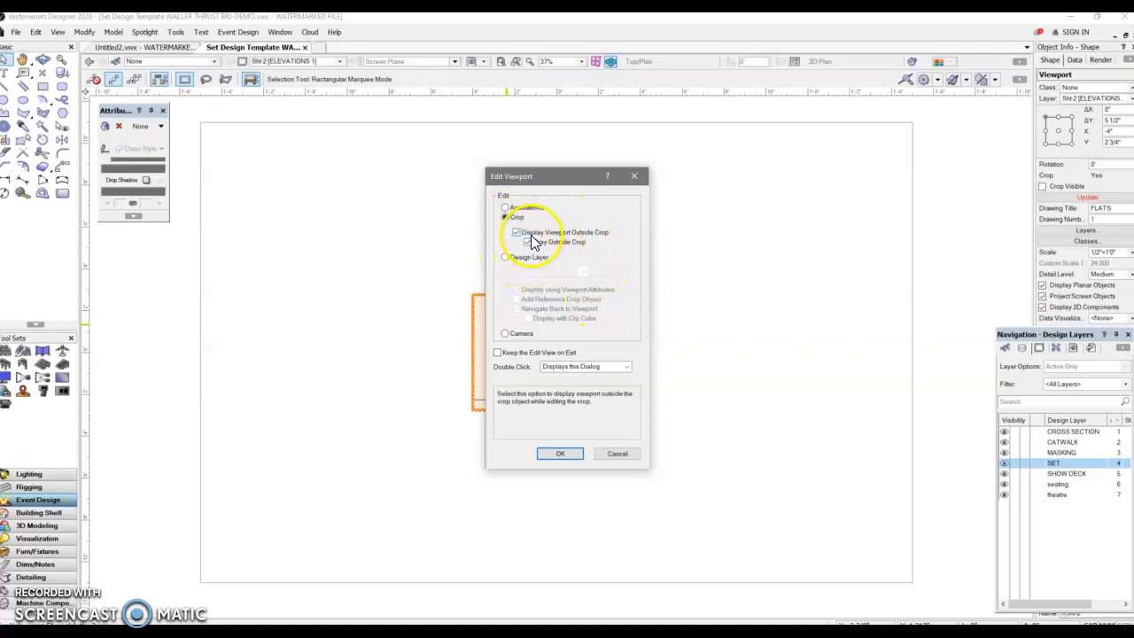
{"action": "left_click", "coordinate": [558, 456]}
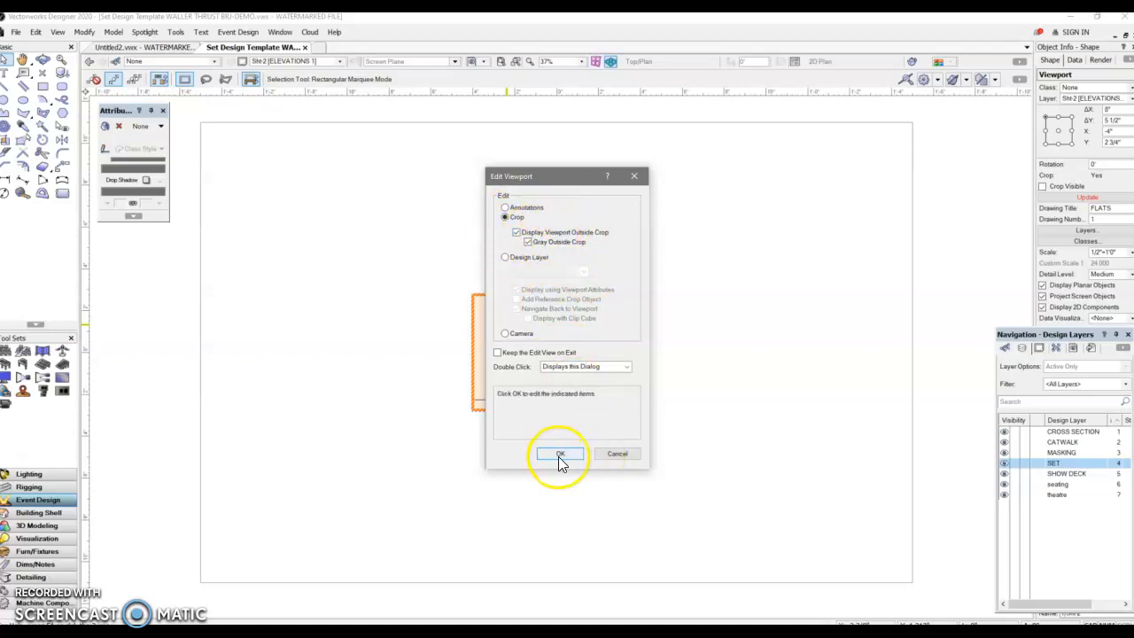
{"action": "left_click", "coordinate": [559, 457]}
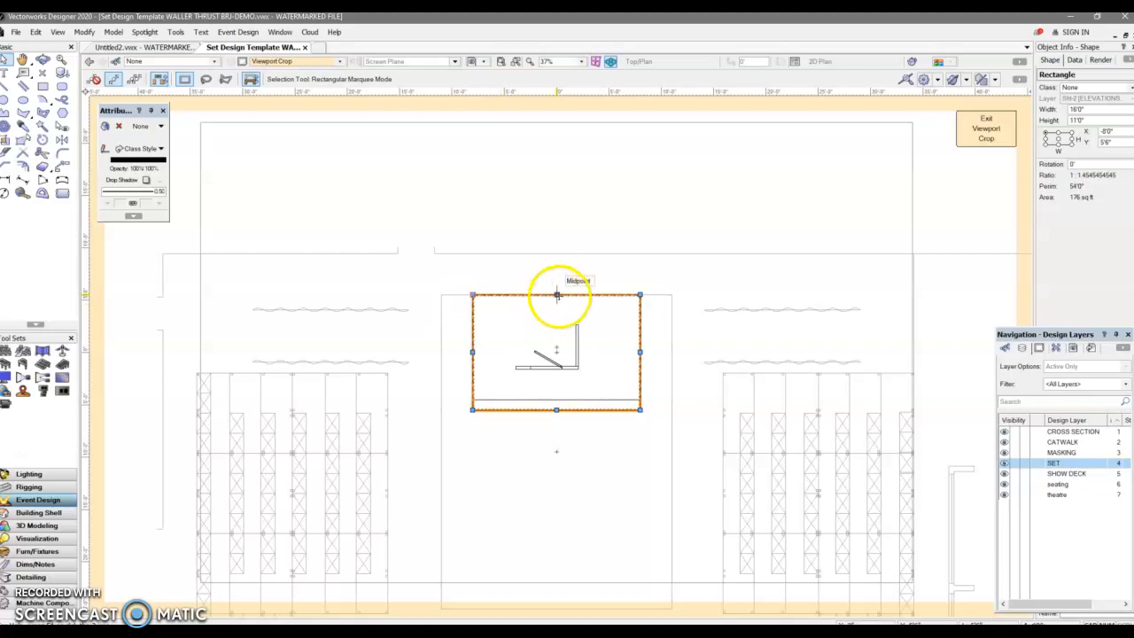
{"action": "left_click_drag", "start_coordinate": [556, 294], "coordinate": [529, 305]}
{"action": "left_click_drag", "start_coordinate": [472, 357], "coordinate": [485, 357]}
{"action": "left_click_drag", "start_coordinate": [562, 408], "coordinate": [558, 387]}
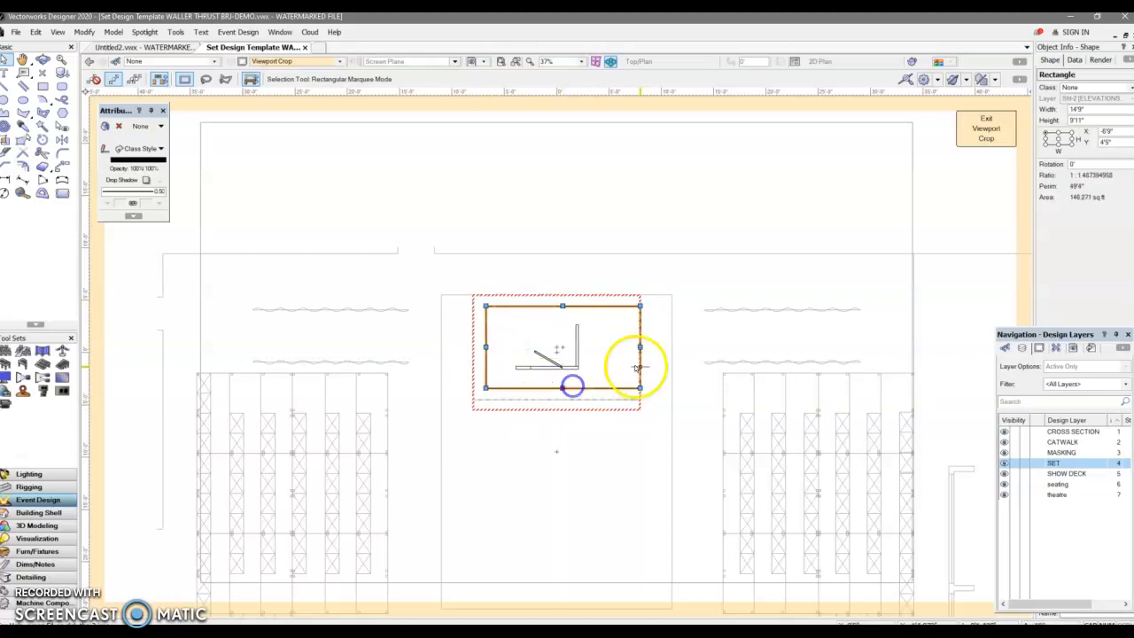
{"action": "left_click_drag", "start_coordinate": [639, 347], "coordinate": [620, 350]}
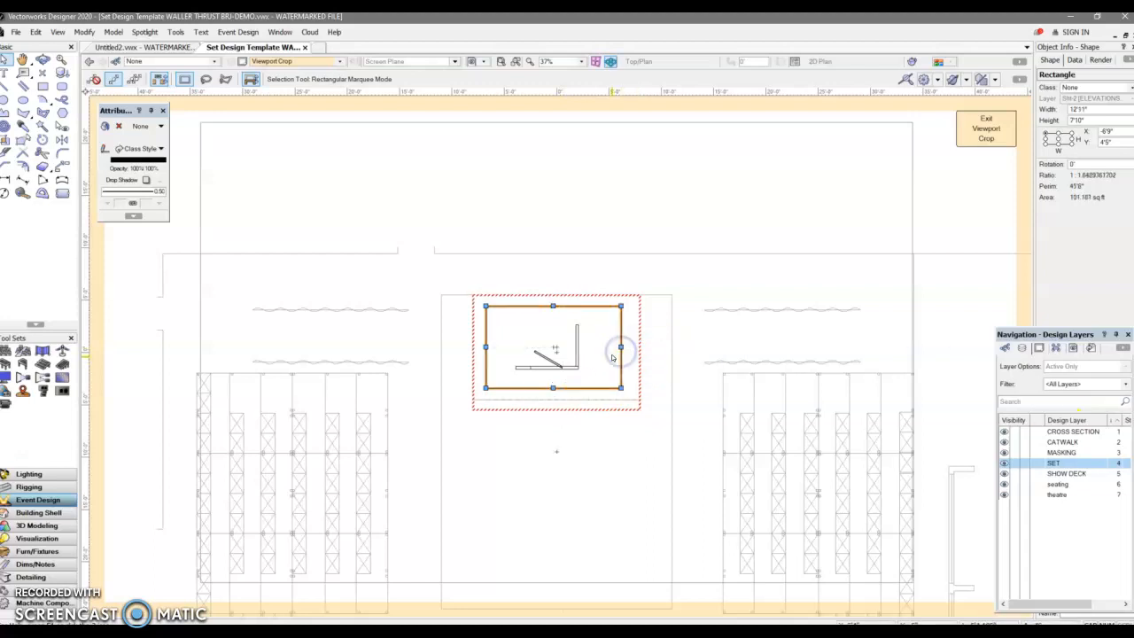
{"action": "left_click", "coordinate": [981, 132]}
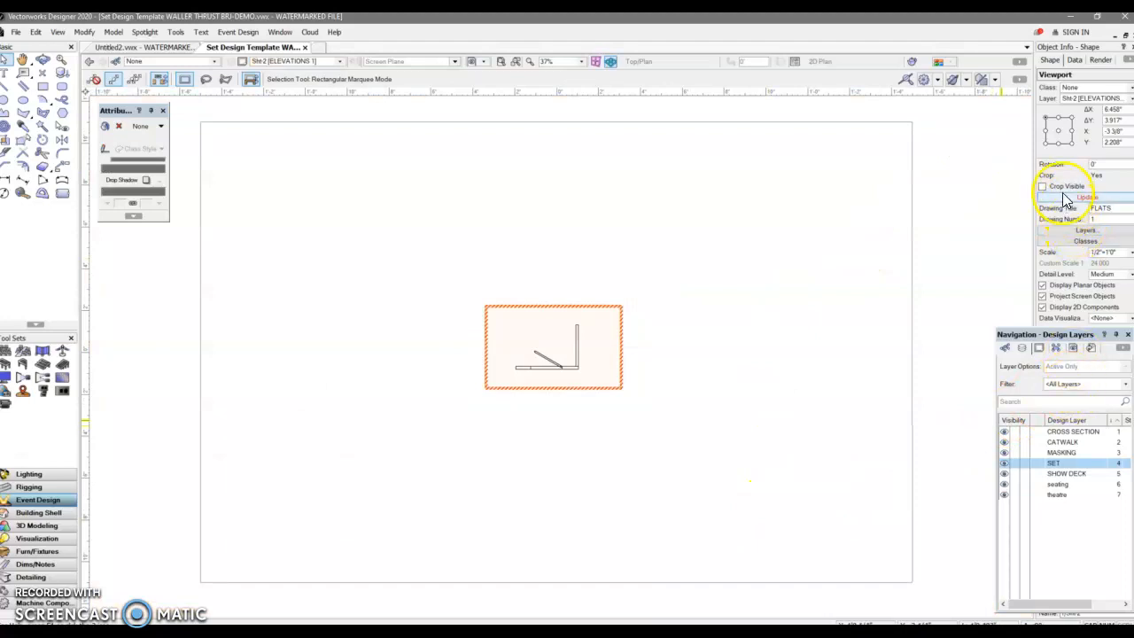
- Update the FLATS viewport and move it to the upper-left area of the sheet
{"action": "left_click", "coordinate": [1086, 197]}
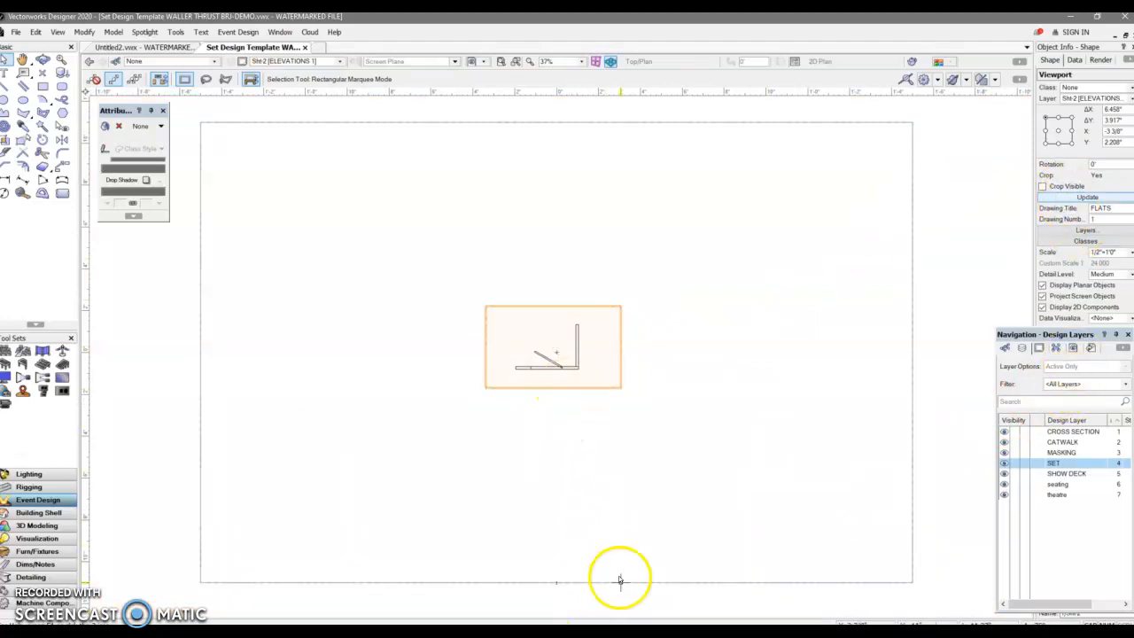
{"action": "left_click_drag", "start_coordinate": [486, 307], "coordinate": [309, 194]}
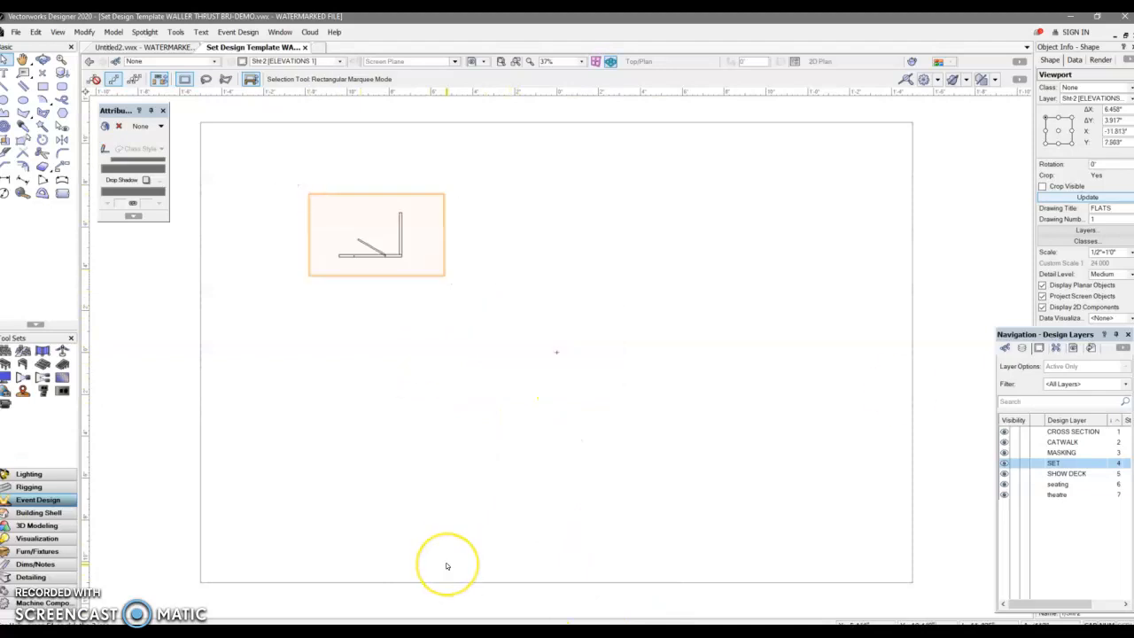
- Return to the SET design layer and draw a rectangle about 8'4" by 6'5" closely around the flats
{"action": "left_click", "coordinate": [339, 62]}
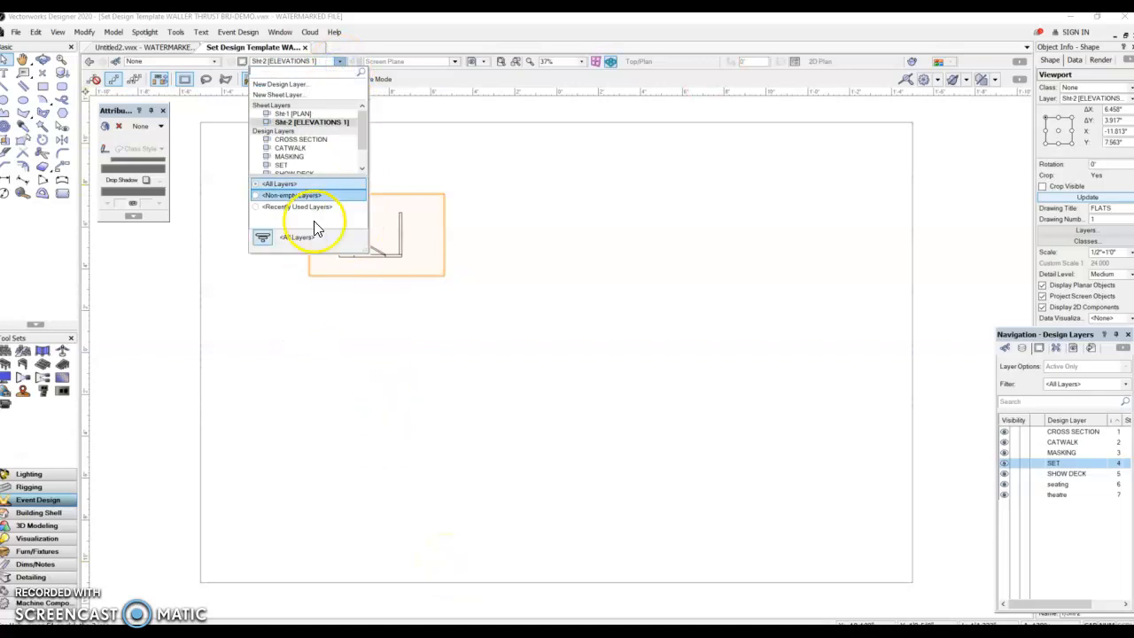
{"action": "scroll", "coordinate": [308, 165], "scroll_direction": "down", "scroll_amount": 1}
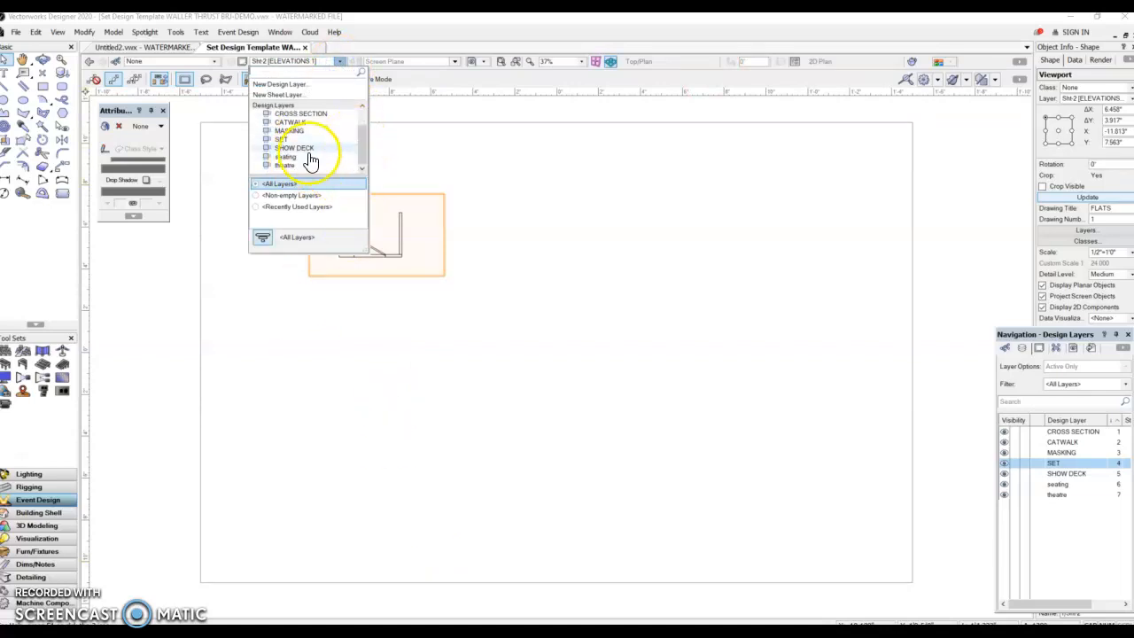
{"action": "left_click", "coordinate": [283, 139]}
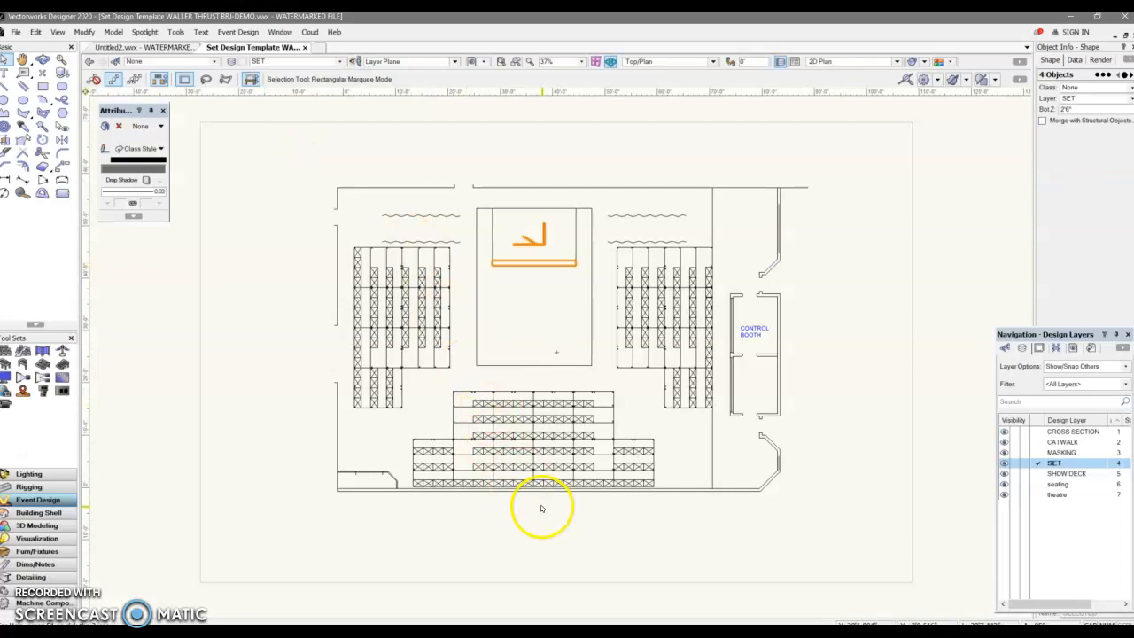
{"action": "left_click", "coordinate": [43, 87]}
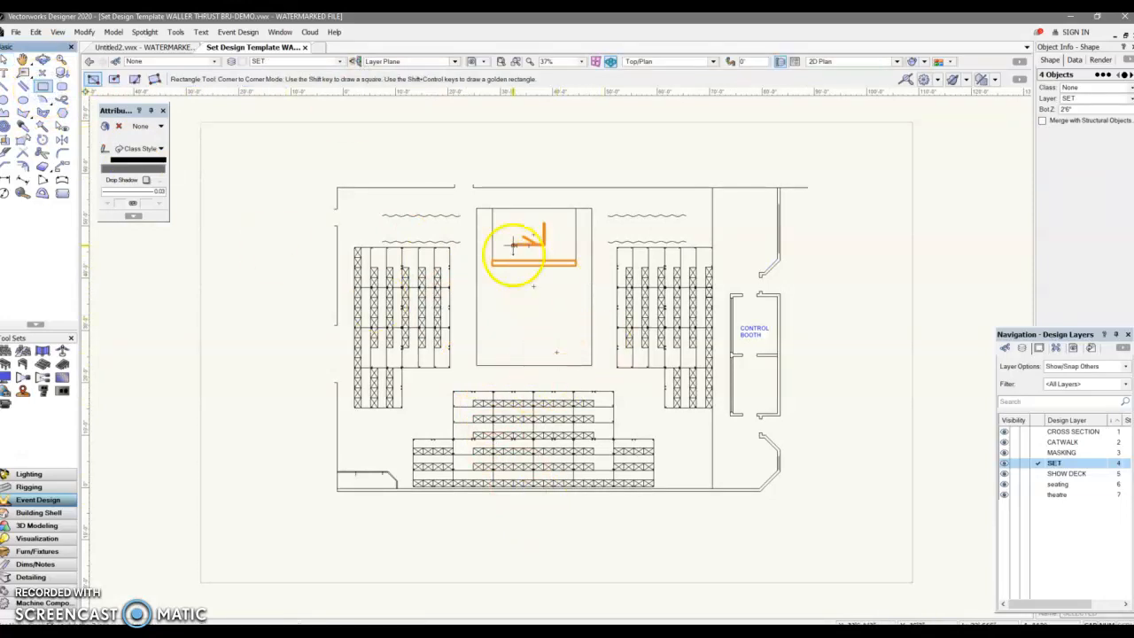
{"action": "left_click_drag", "start_coordinate": [505, 217], "coordinate": [551, 251]}
{"action": "scroll", "coordinate": [549, 250], "scroll_direction": "up", "scroll_amount": 5}
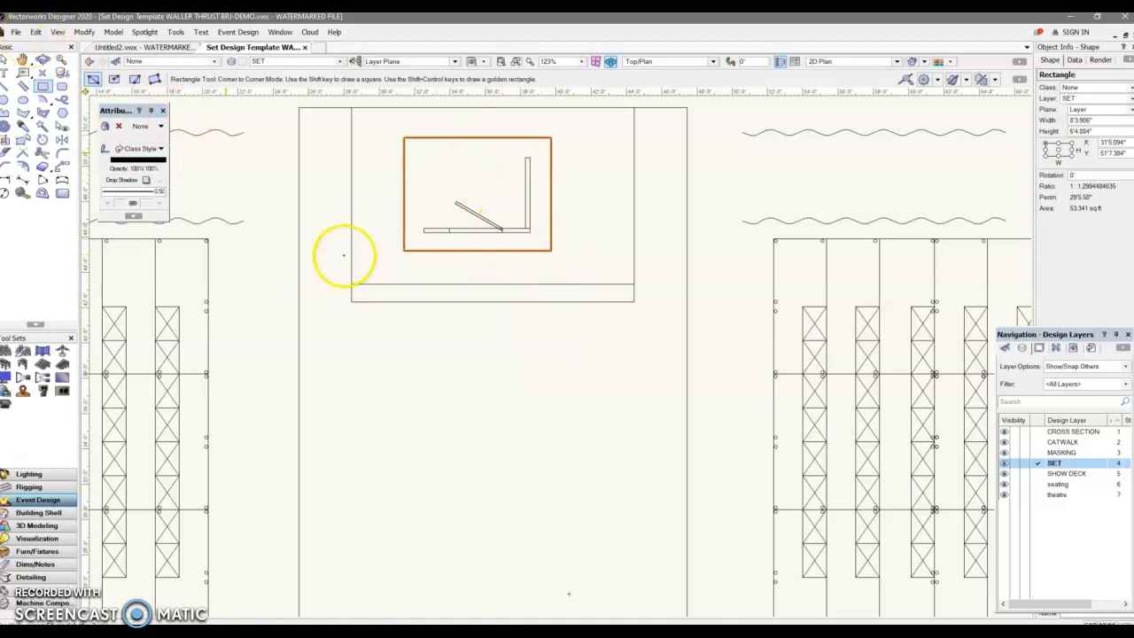
- Create a second viewport on Sht-2 [ELEVATIONS 1], using the rectangle as its crop and keeping the default Top/Plan wireframe settings
{"action": "left_click", "coordinate": [57, 34]}
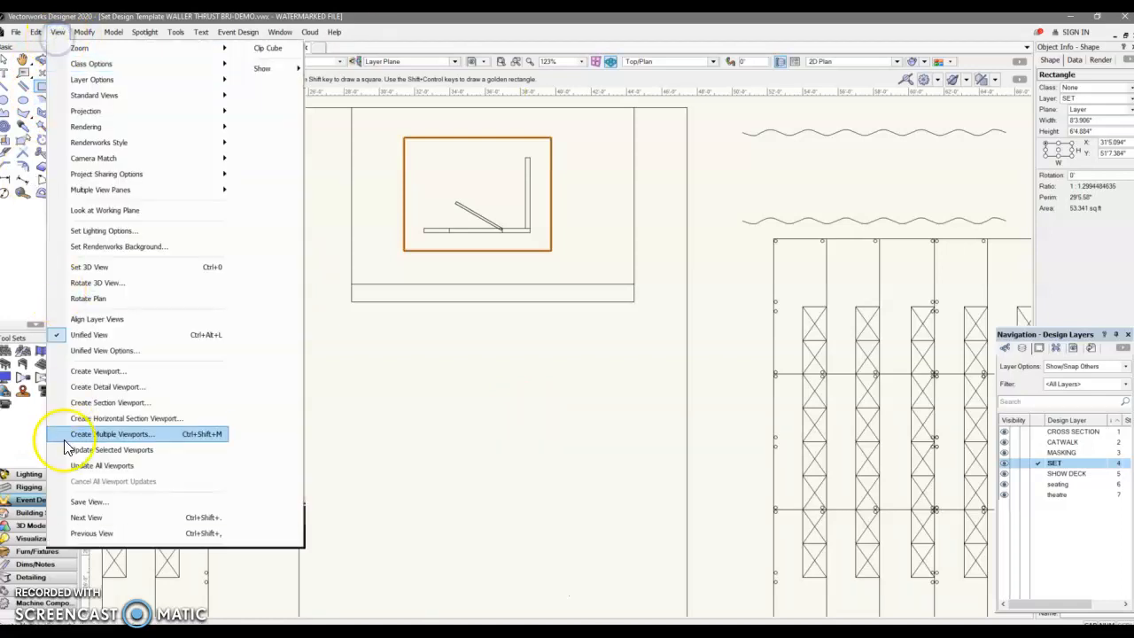
{"action": "left_click", "coordinate": [86, 374]}
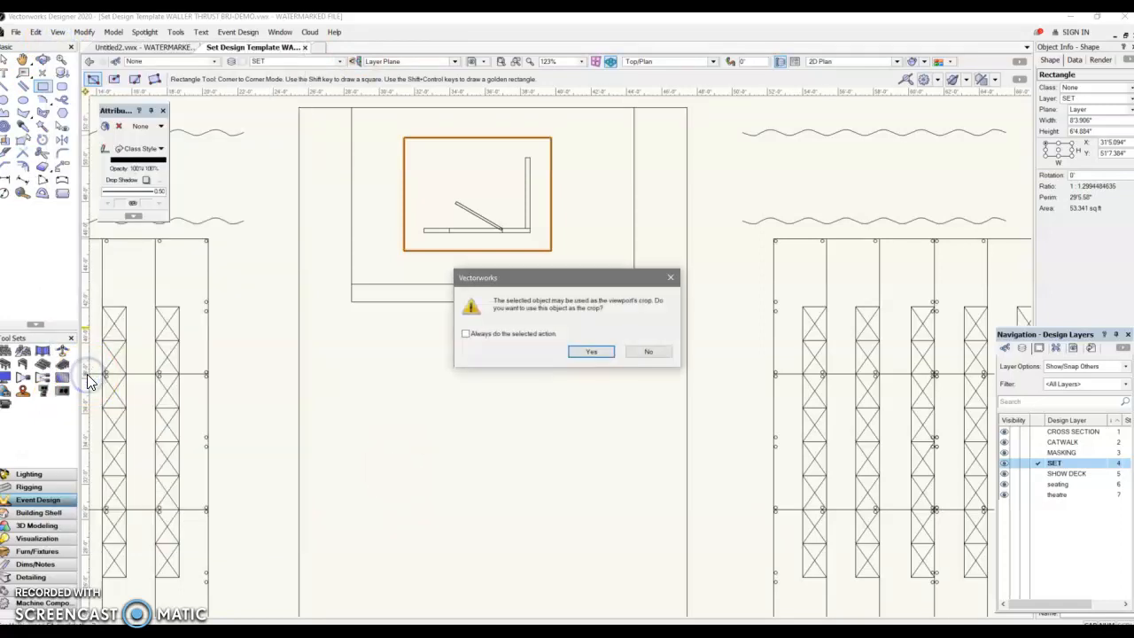
{"action": "left_click", "coordinate": [590, 353]}
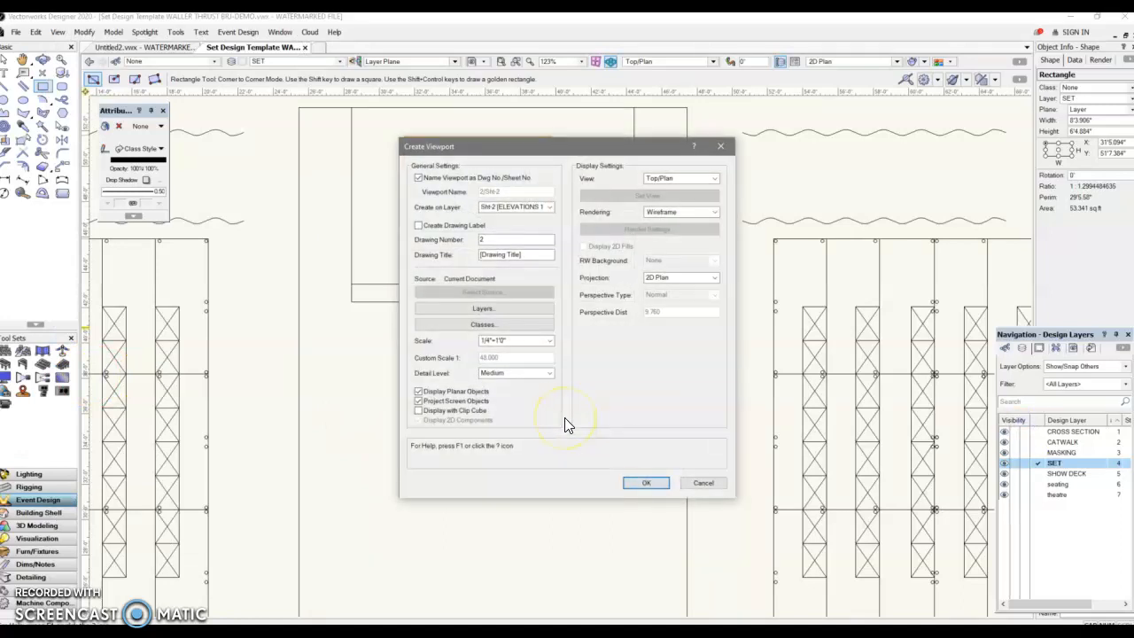
{"action": "left_click", "coordinate": [638, 485]}
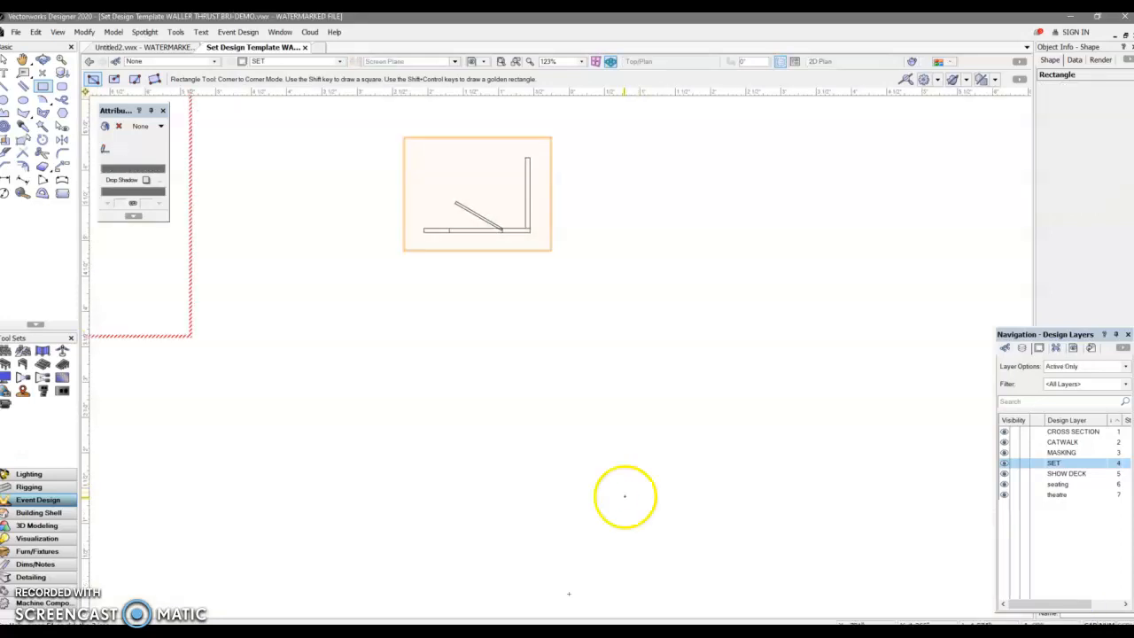
- Set the second viewport's scale to 1/2"=1'0"
{"action": "scroll", "coordinate": [376, 437], "scroll_direction": "down", "scroll_amount": 3}
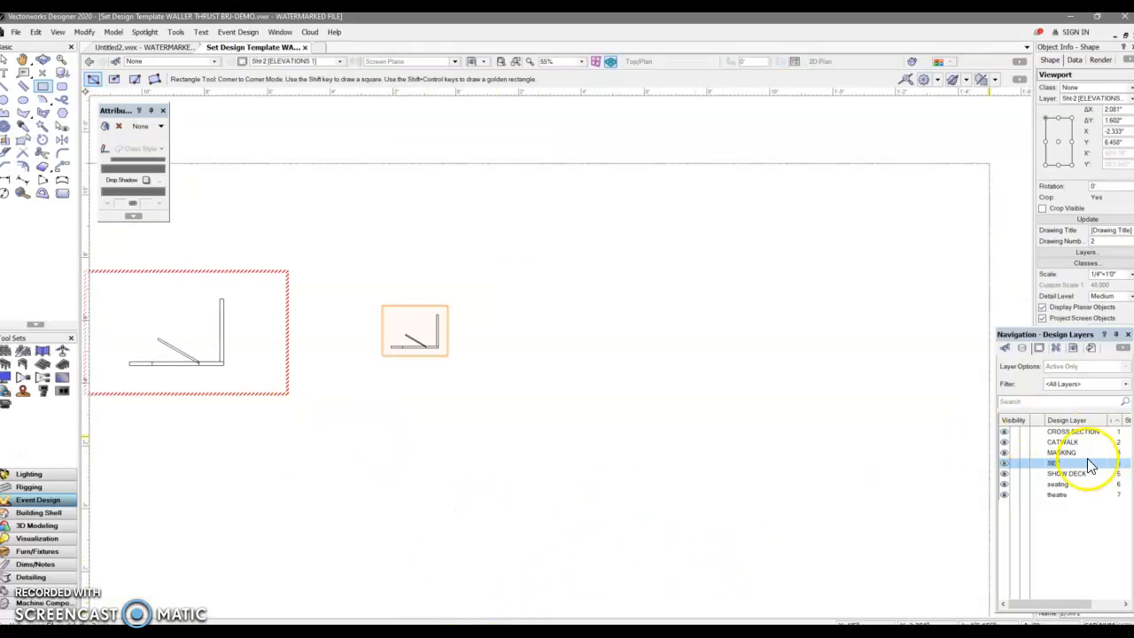
{"action": "left_click", "coordinate": [1130, 276]}
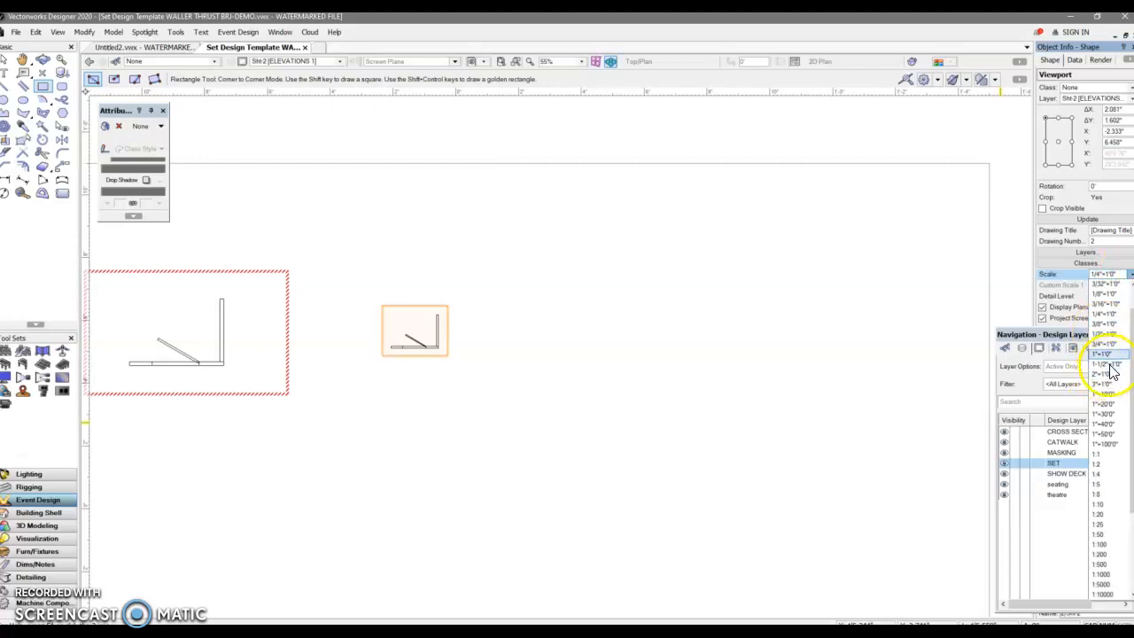
{"action": "left_click", "coordinate": [1107, 336]}
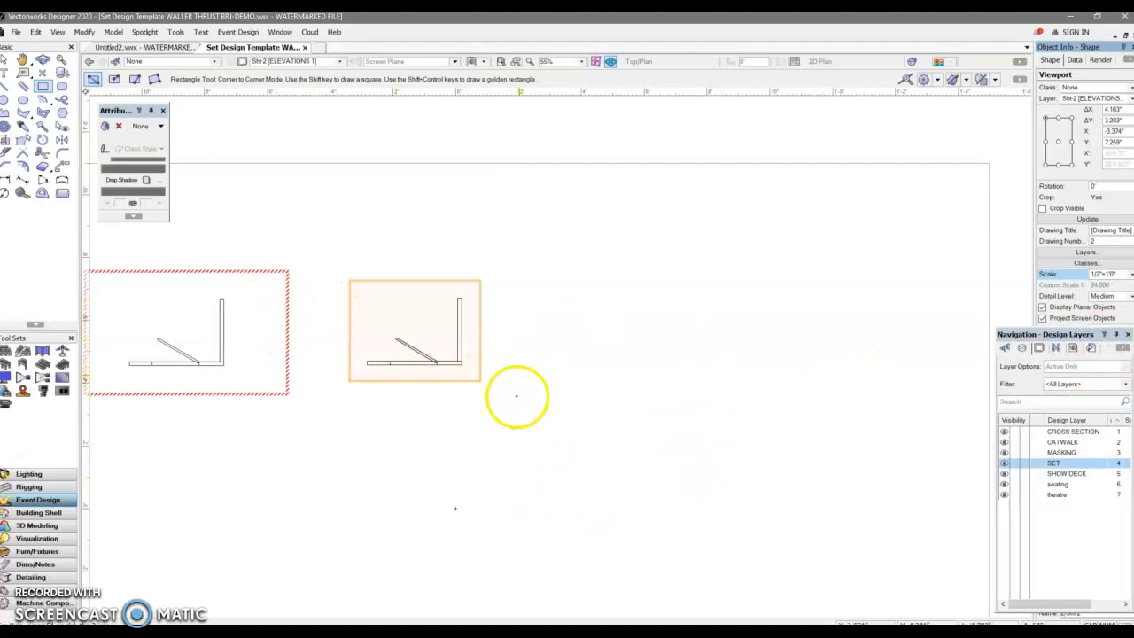
- Make the FLATS viewport's crop visible and set its view to Front
{"action": "left_click", "coordinate": [6, 71]}
{"action": "left_click", "coordinate": [7, 60]}
{"action": "left_click", "coordinate": [197, 348]}
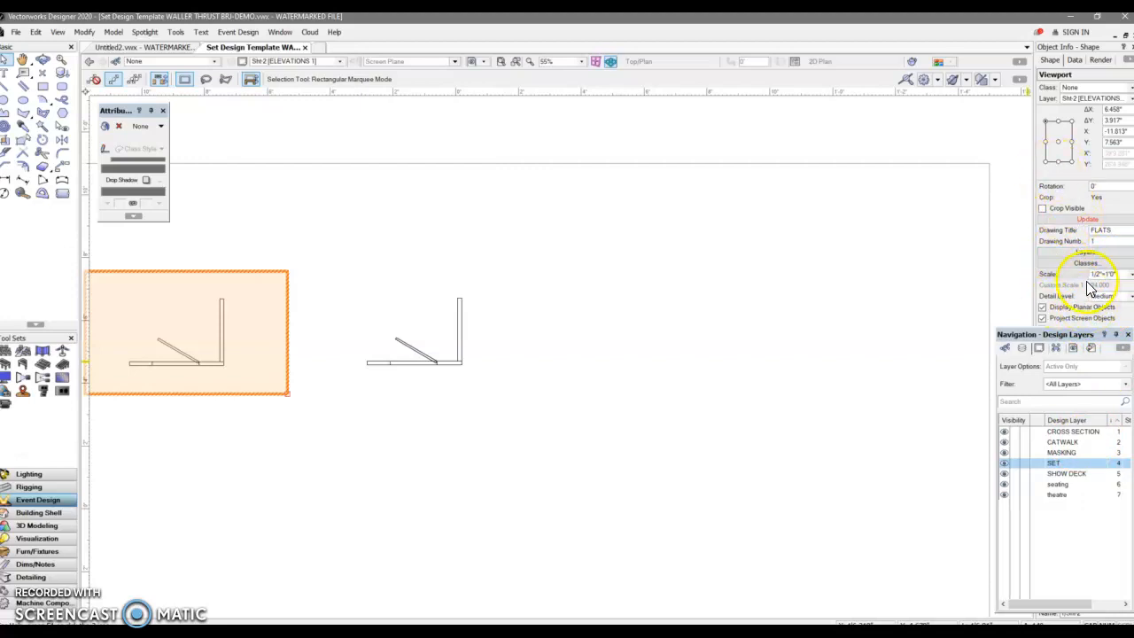
{"action": "left_click", "coordinate": [1065, 176]}
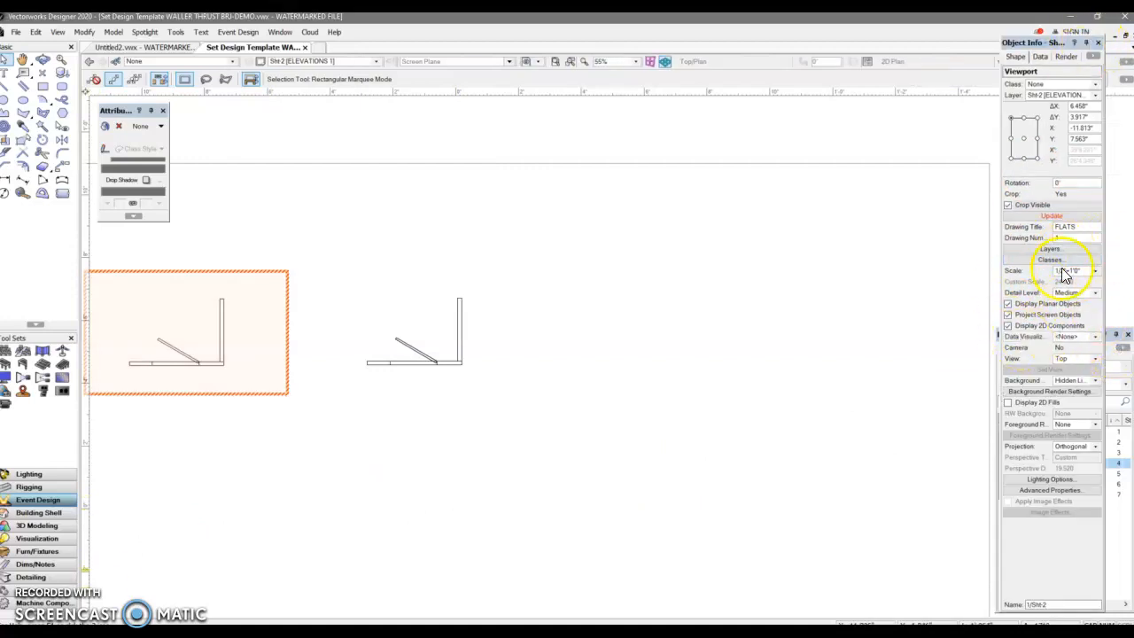
{"action": "left_click", "coordinate": [1094, 359]}
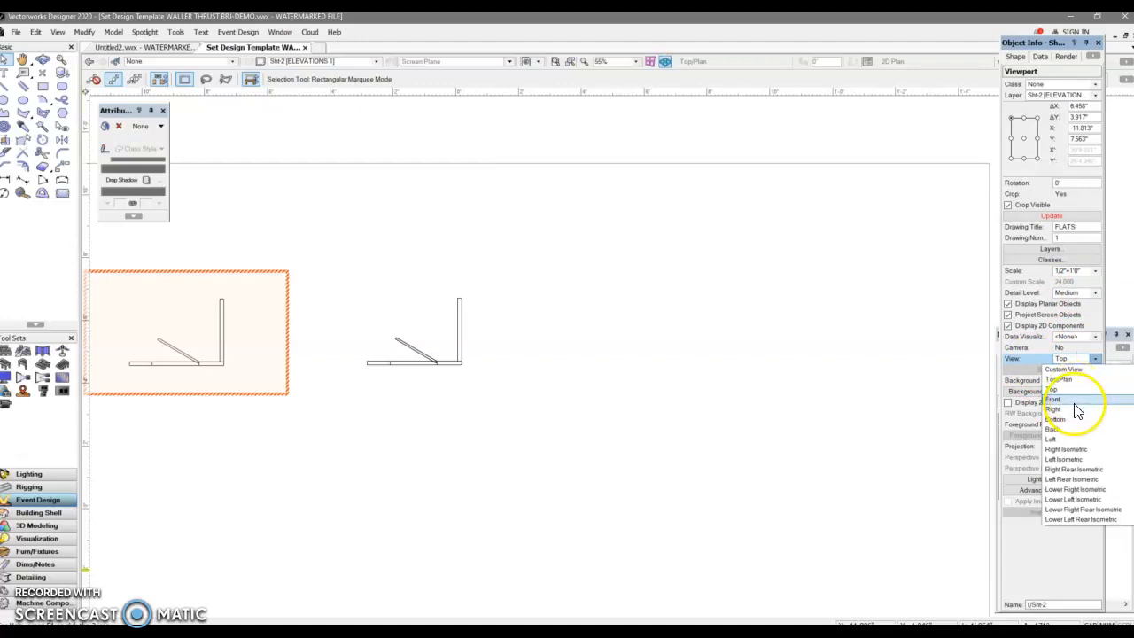
{"action": "left_click", "coordinate": [1074, 400]}
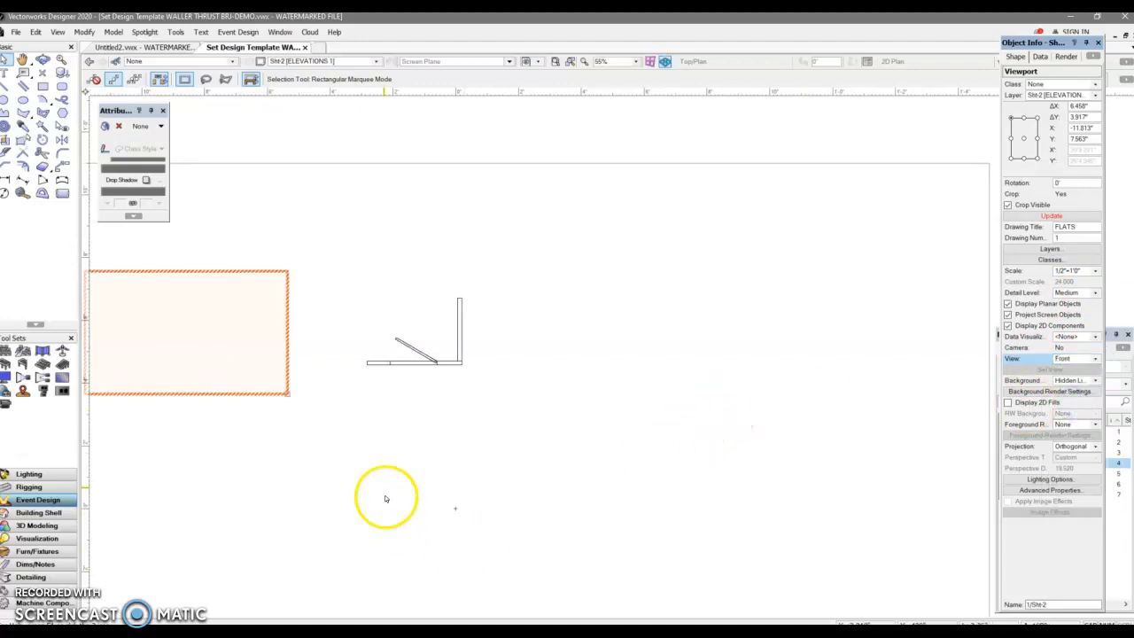
- Edit the FLATS viewport's crop, moving it down over the flats' front elevation and extending it downward to about 14'5" high
{"action": "scroll", "coordinate": [383, 491], "scroll_direction": "down", "scroll_amount": 2}
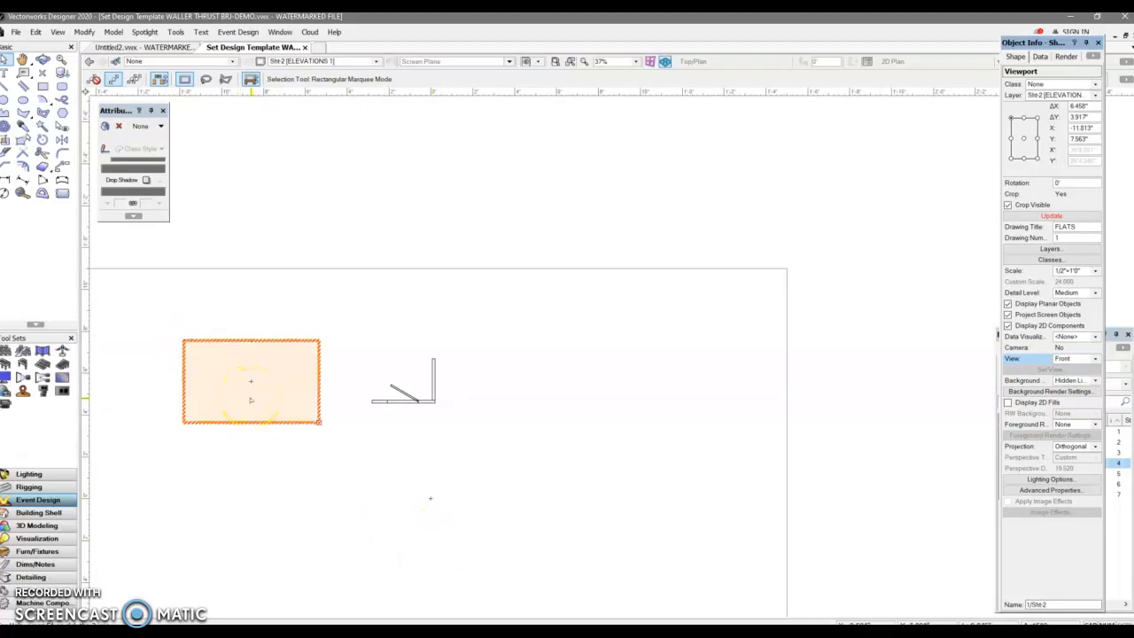
{"action": "left_click", "coordinate": [281, 443]}
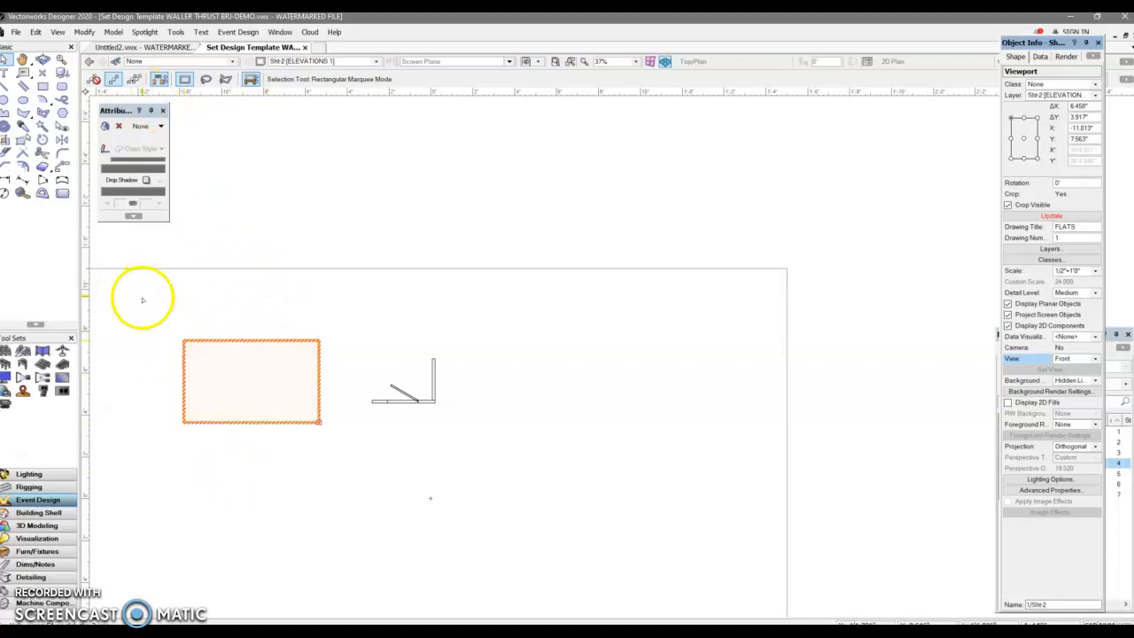
{"action": "double_click", "coordinate": [195, 363]}
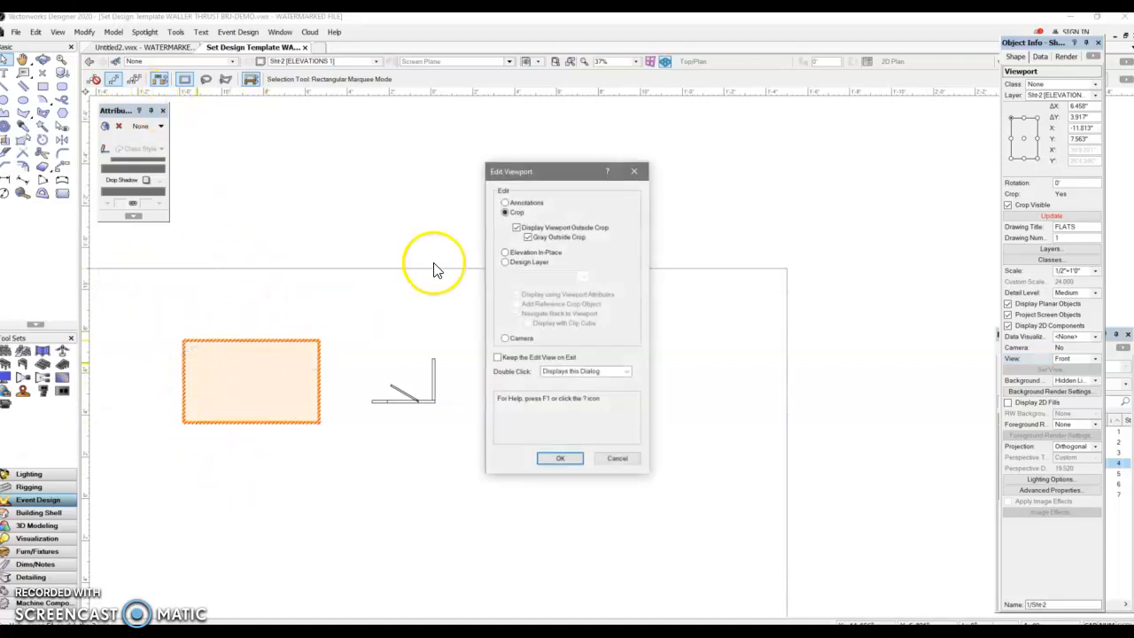
{"action": "left_click", "coordinate": [554, 459]}
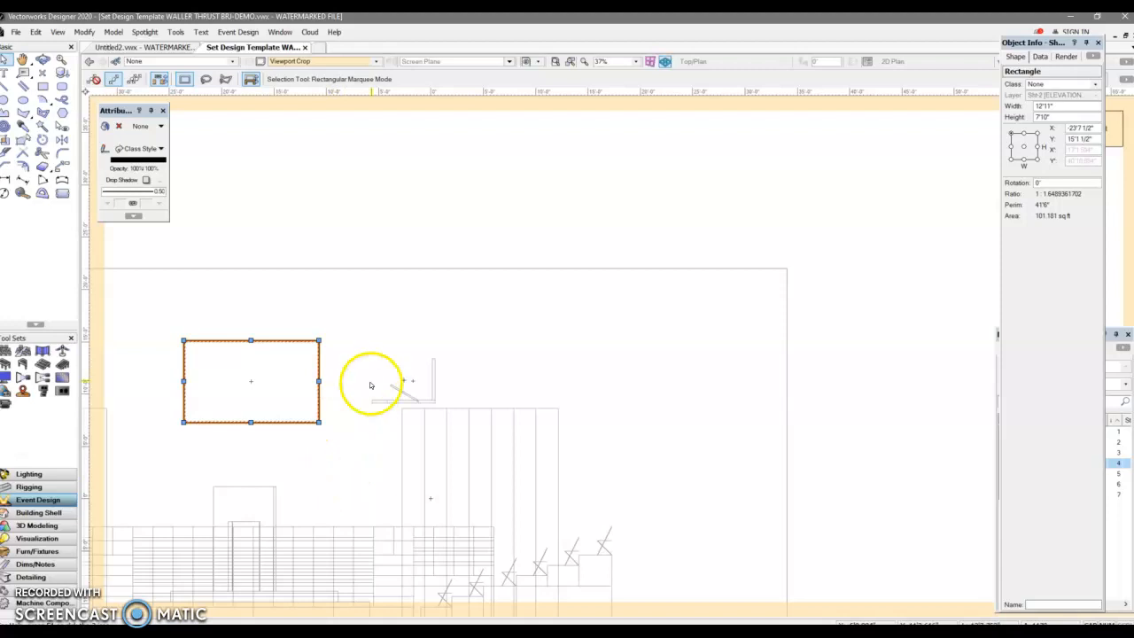
{"action": "scroll", "coordinate": [377, 379], "scroll_direction": "down", "scroll_amount": 2}
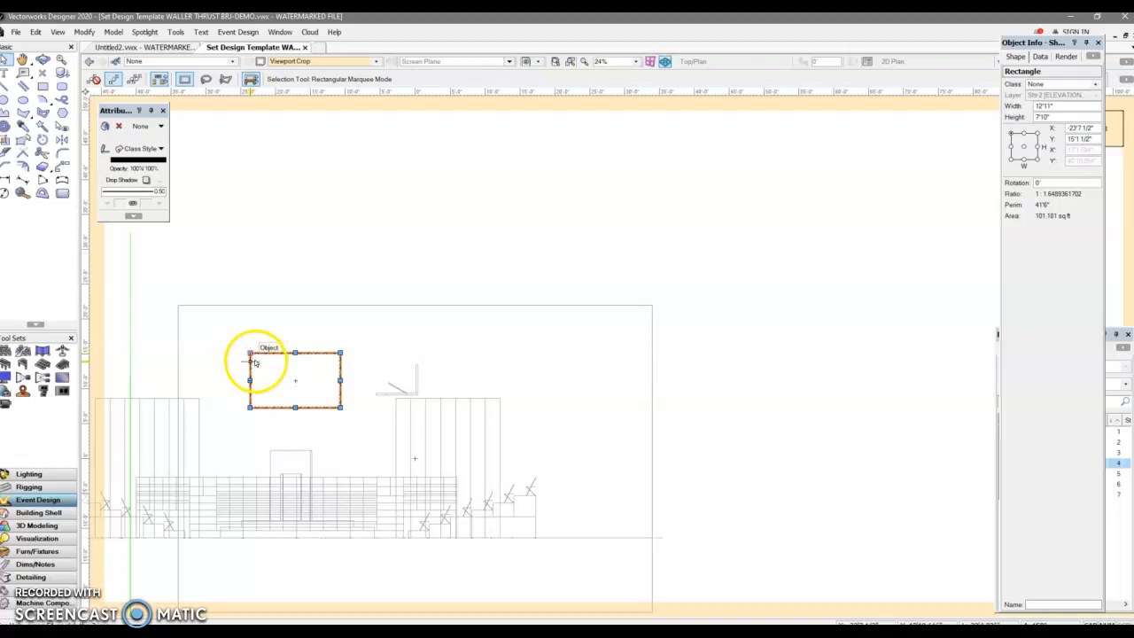
{"action": "left_click_drag", "start_coordinate": [250, 354], "coordinate": [250, 448]}
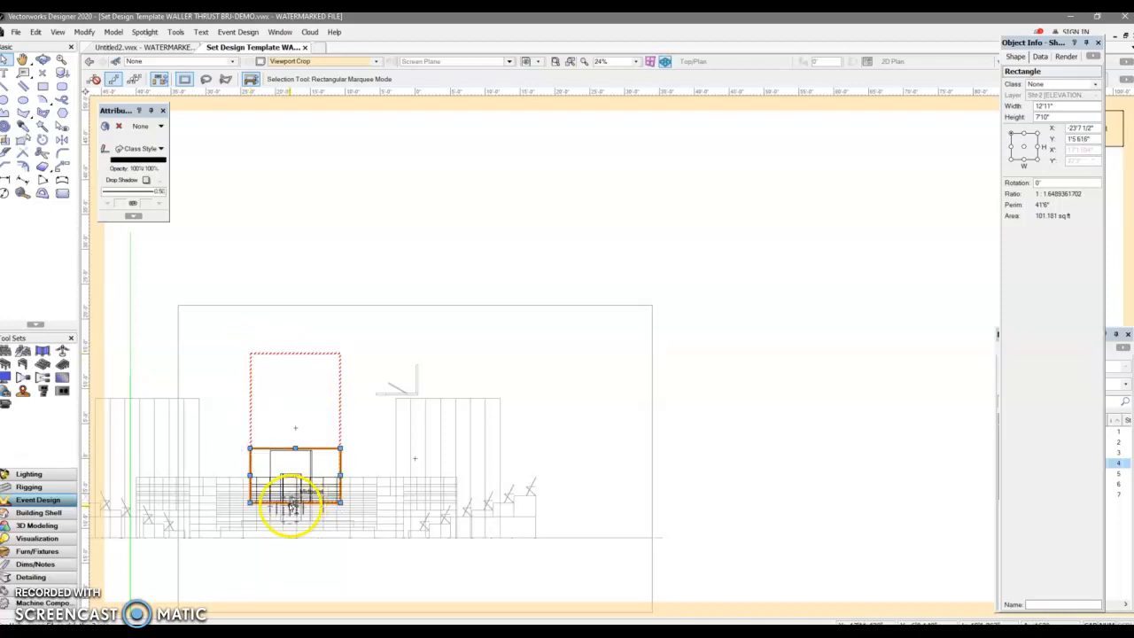
{"action": "left_click_drag", "start_coordinate": [295, 502], "coordinate": [286, 548]}
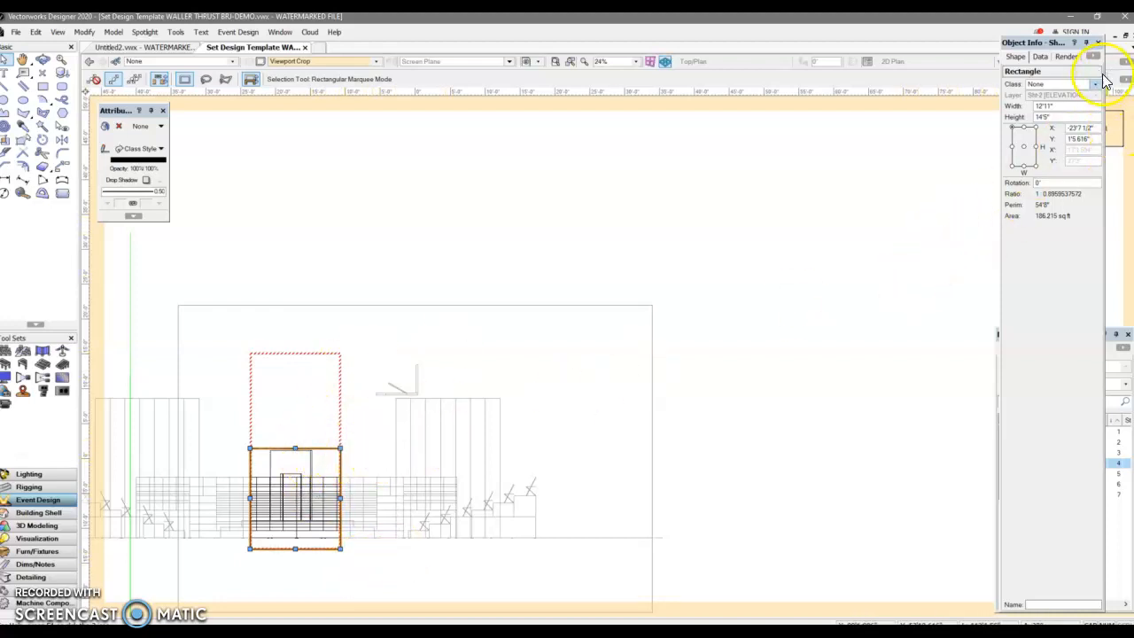
- Exit the crop editing and move the FLATS viewport directly beneath the flats' plan view
{"action": "left_click", "coordinate": [1114, 129]}
{"action": "left_click", "coordinate": [274, 544]}
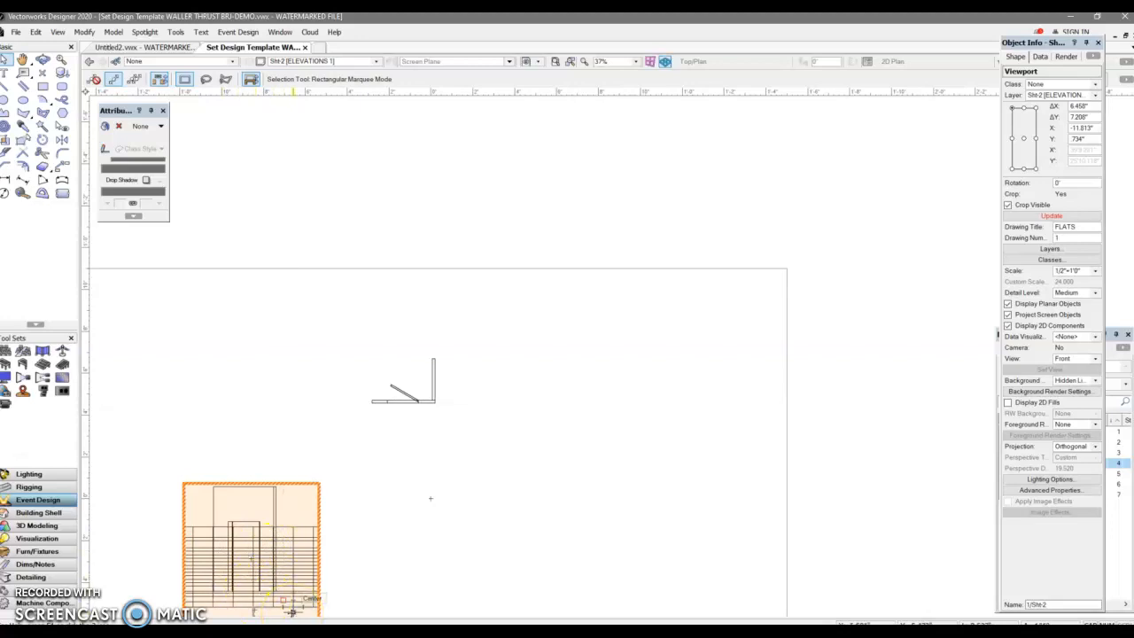
{"action": "left_click_drag", "start_coordinate": [188, 490], "coordinate": [371, 436]}
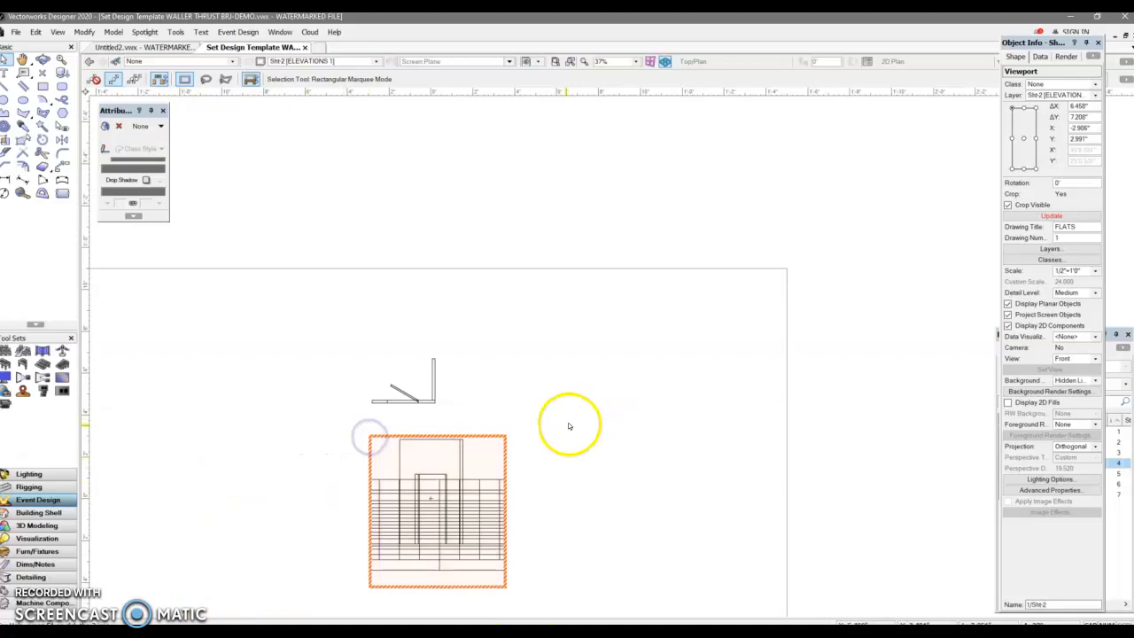
- Make SET the active design layer and hide the seating, theatre, MASKING and SHOW DECK layers
{"action": "left_click", "coordinate": [375, 61]}
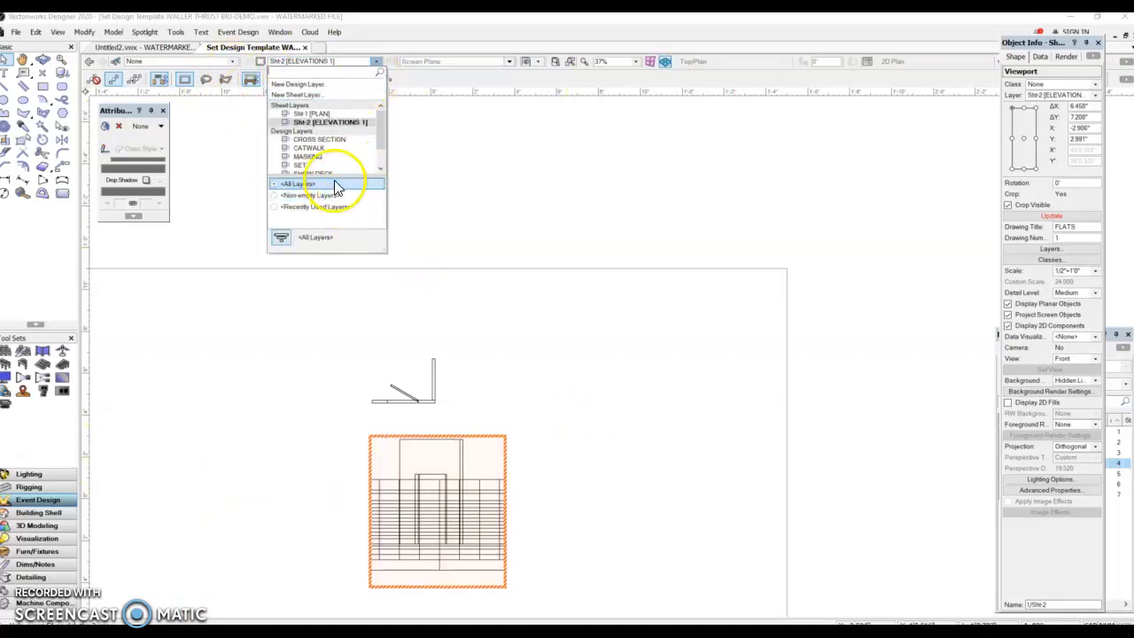
{"action": "scroll", "coordinate": [327, 159], "scroll_direction": "down", "scroll_amount": 1}
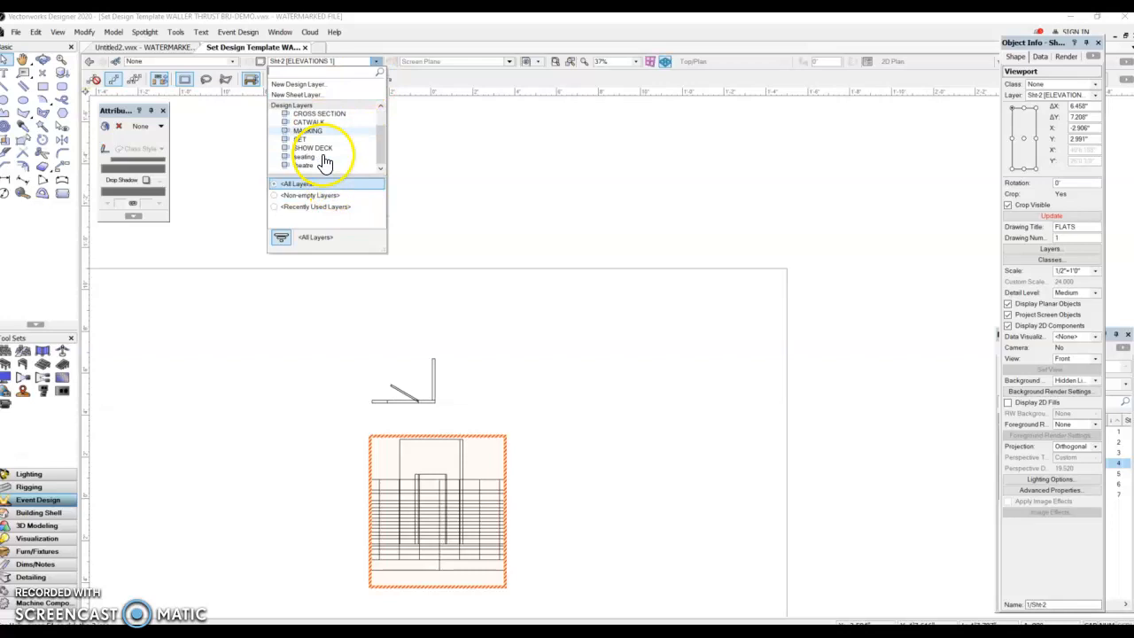
{"action": "left_click", "coordinate": [297, 140]}
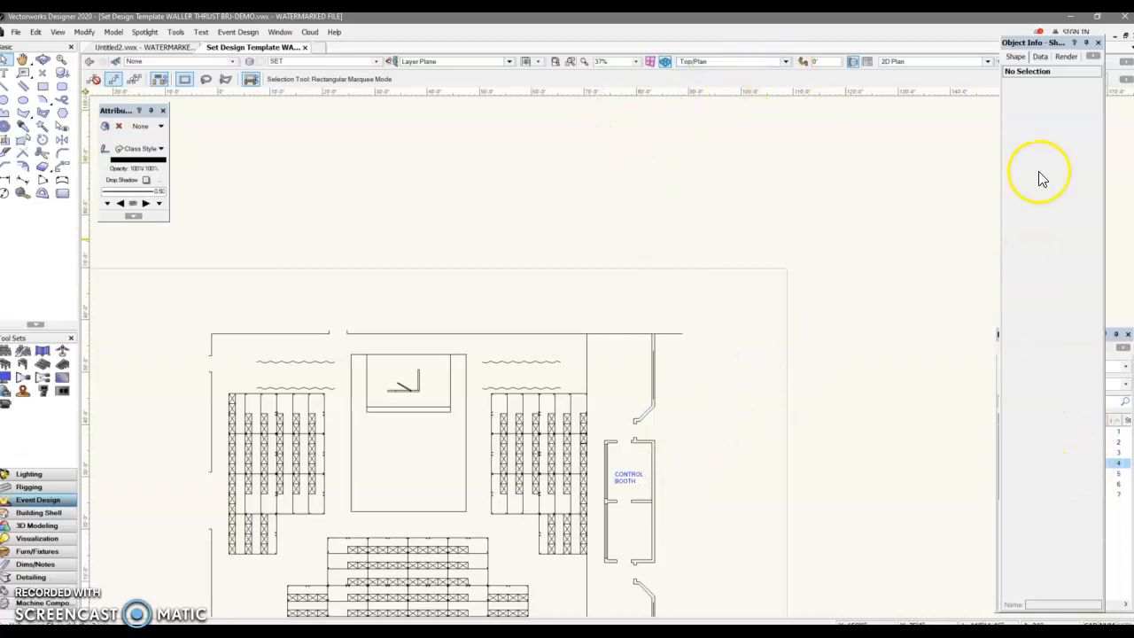
{"action": "mouse_move", "coordinate": [1123, 553]}
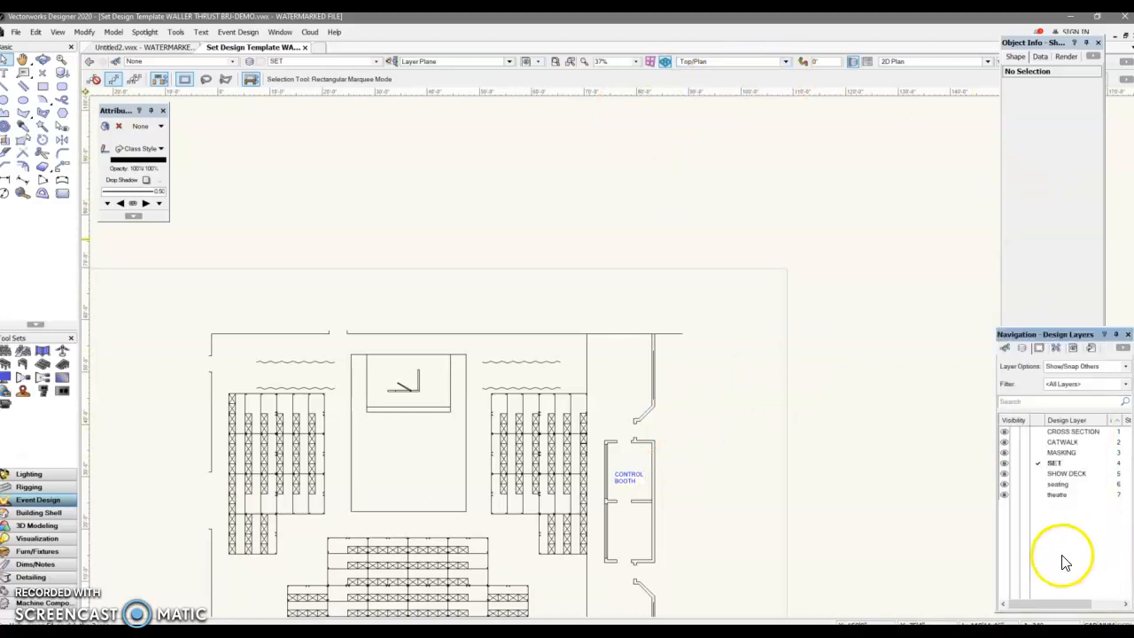
{"action": "left_click", "coordinate": [1015, 486]}
{"action": "left_click", "coordinate": [1014, 494]}
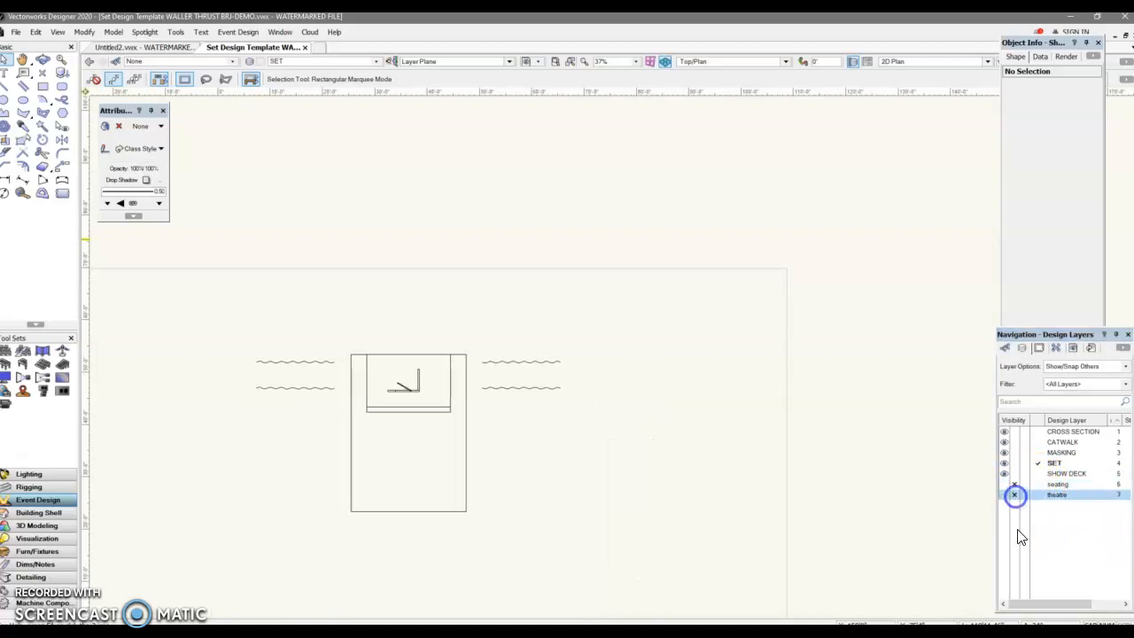
{"action": "left_click", "coordinate": [1014, 451]}
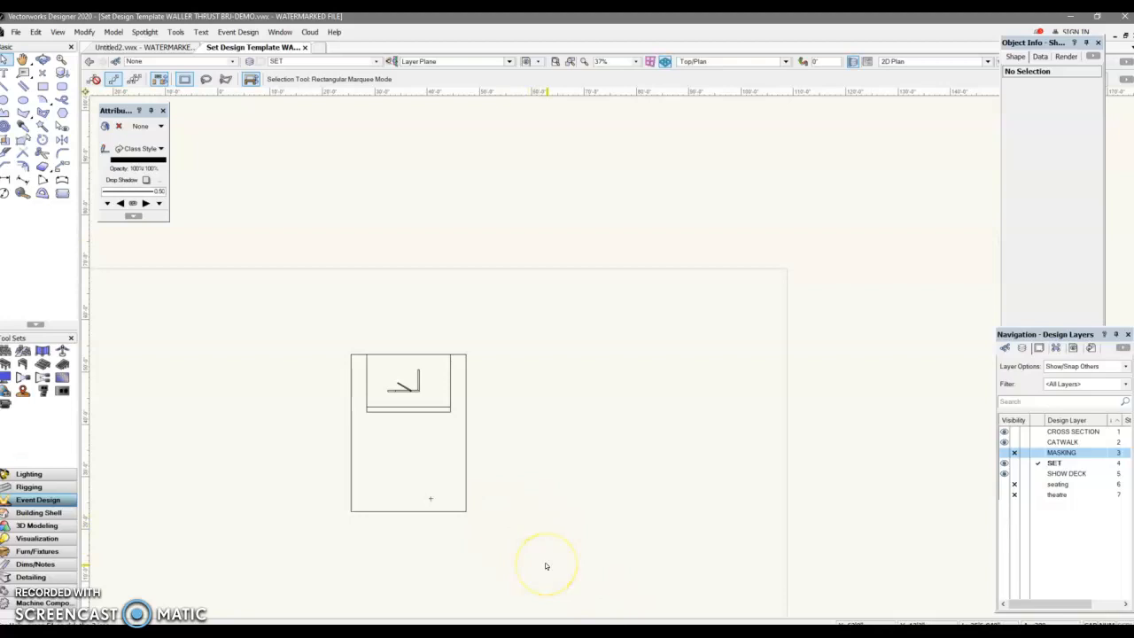
{"action": "left_click", "coordinate": [1013, 473]}
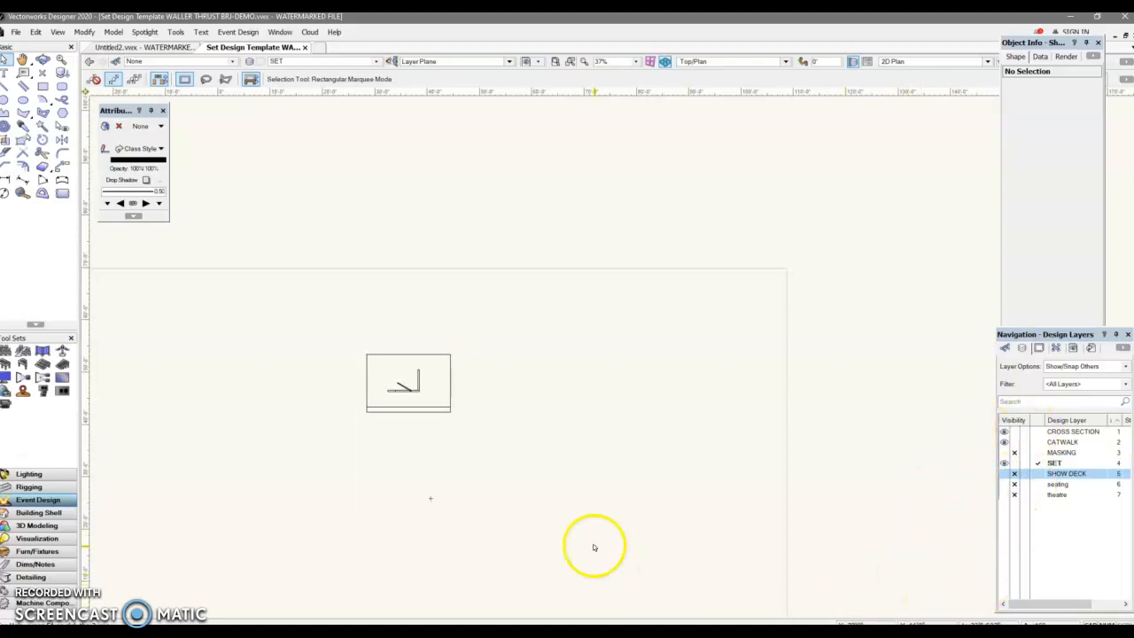
- Return to Sht-2 [ELEVATIONS 1], update the FLATS front elevation viewport and delete it
{"action": "left_click", "coordinate": [375, 62]}
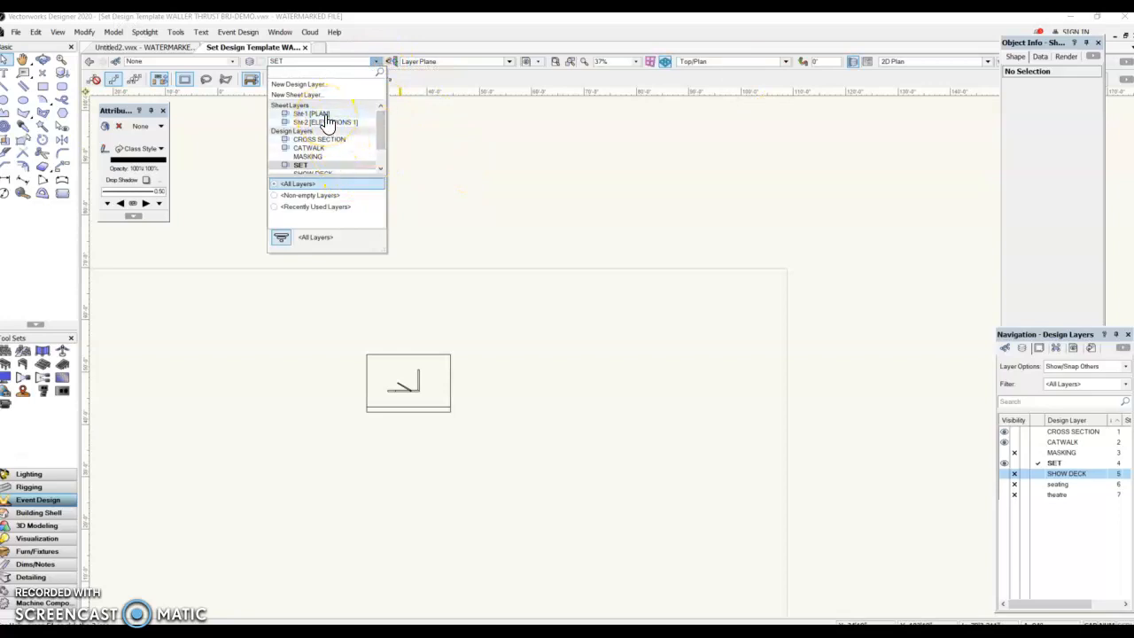
{"action": "left_click", "coordinate": [324, 122]}
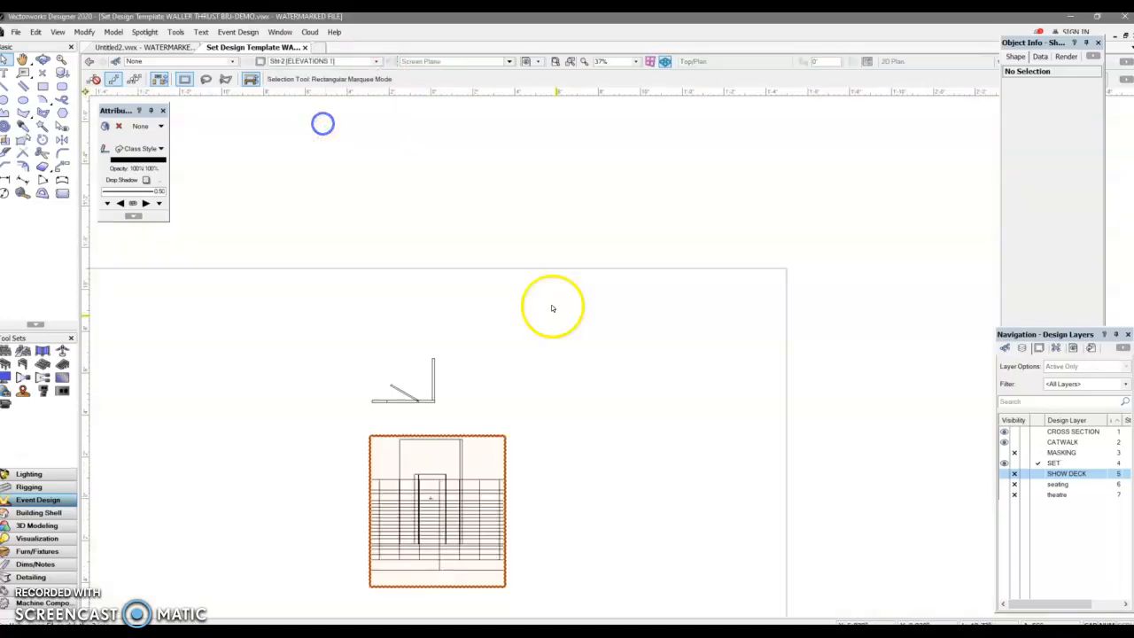
{"action": "left_click", "coordinate": [1048, 193]}
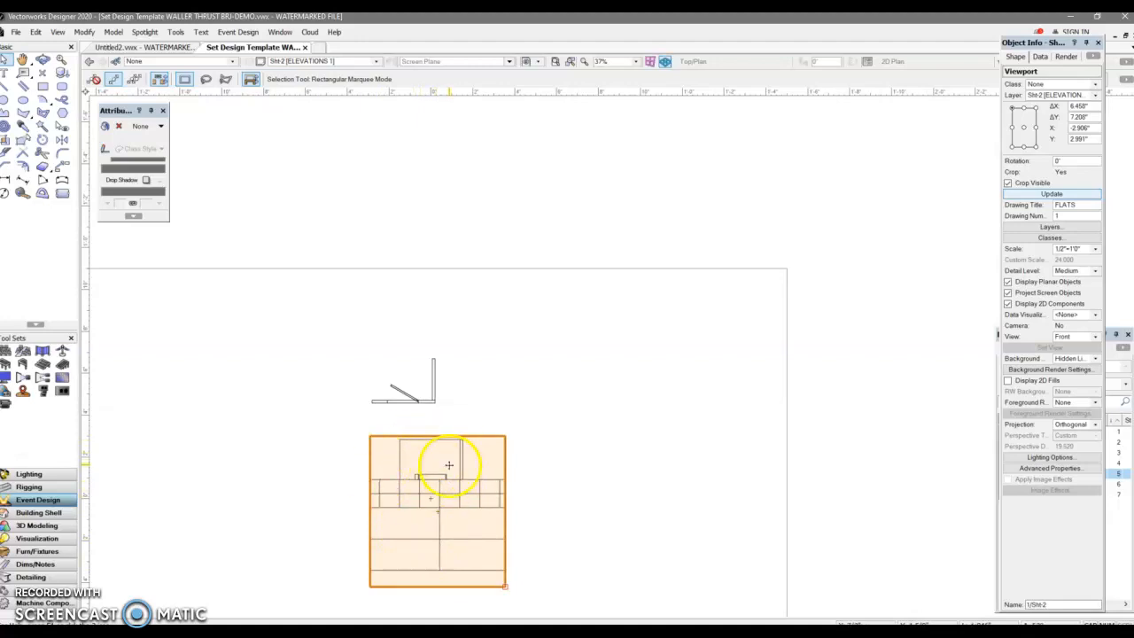
{"action": "left_click", "coordinate": [406, 554]}
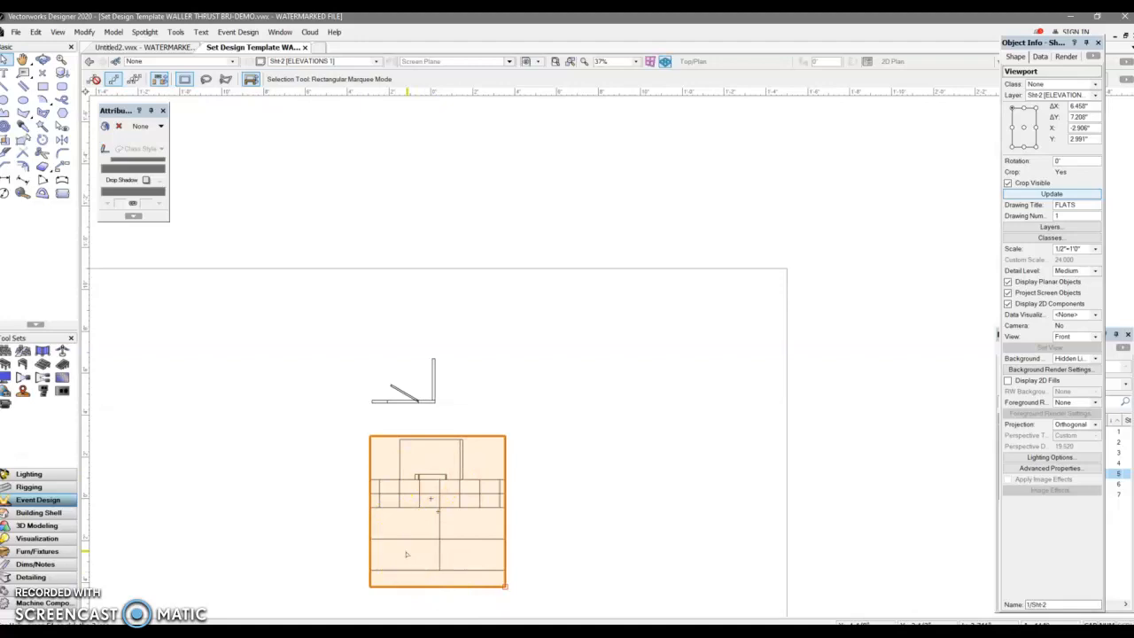
{"action": "key", "text": "Delete"}
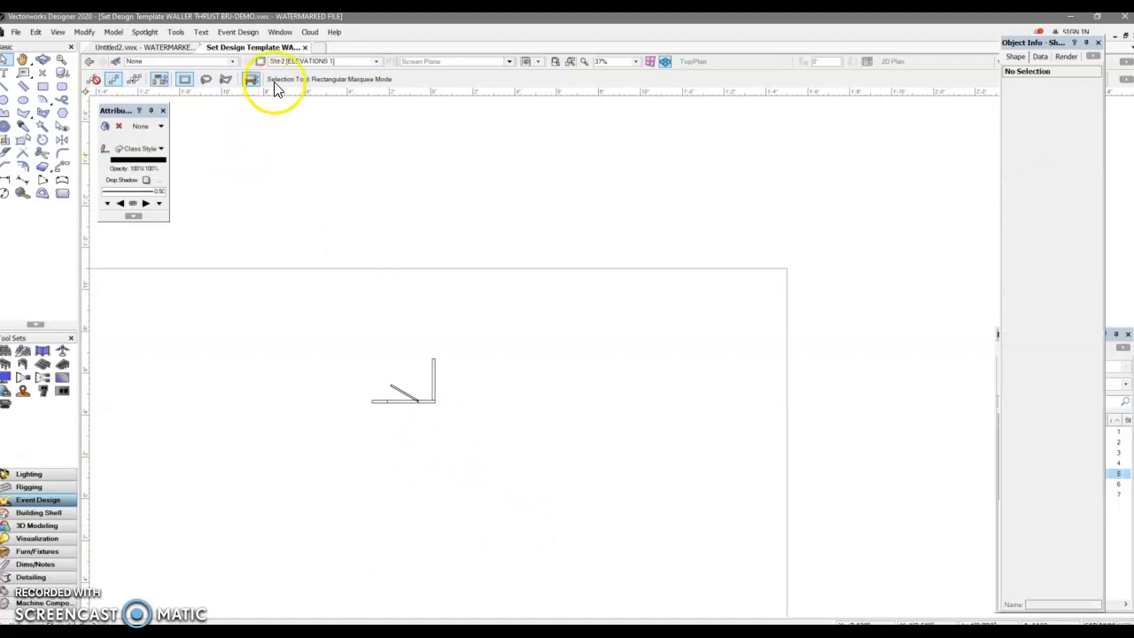
- From the SET layer, create a viewport on Sht-2 [ELEVATIONS 1] with Hidden Line rendering, 1/2"=1'0" scale and Front view
{"action": "left_click", "coordinate": [377, 69]}
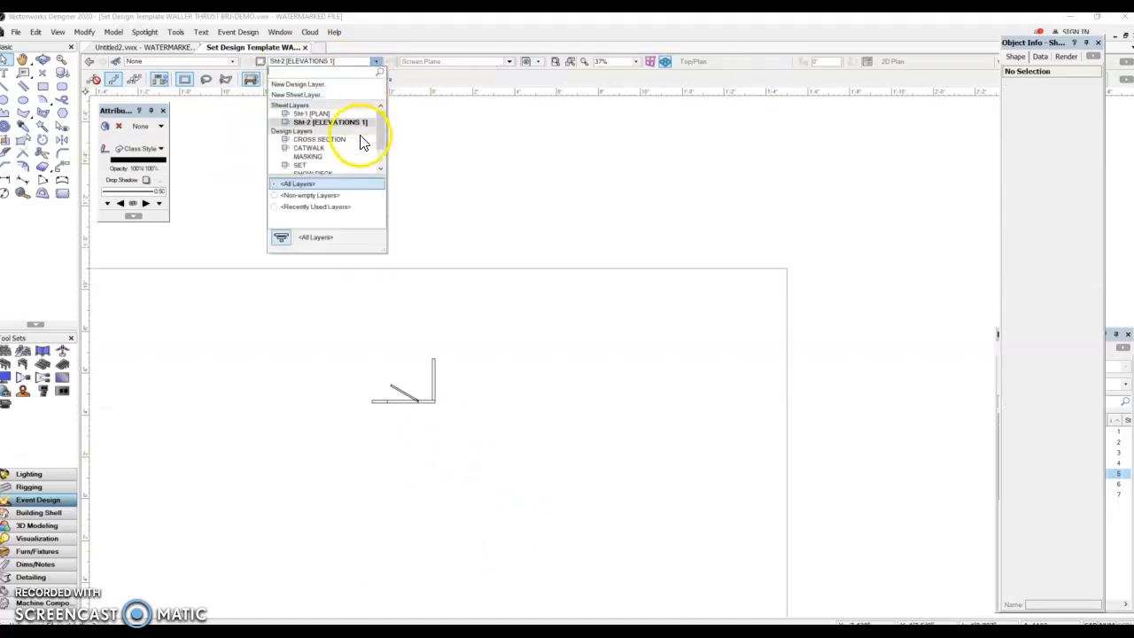
{"action": "left_click_drag", "start_coordinate": [378, 134], "coordinate": [379, 142]}
{"action": "left_click", "coordinate": [296, 146]}
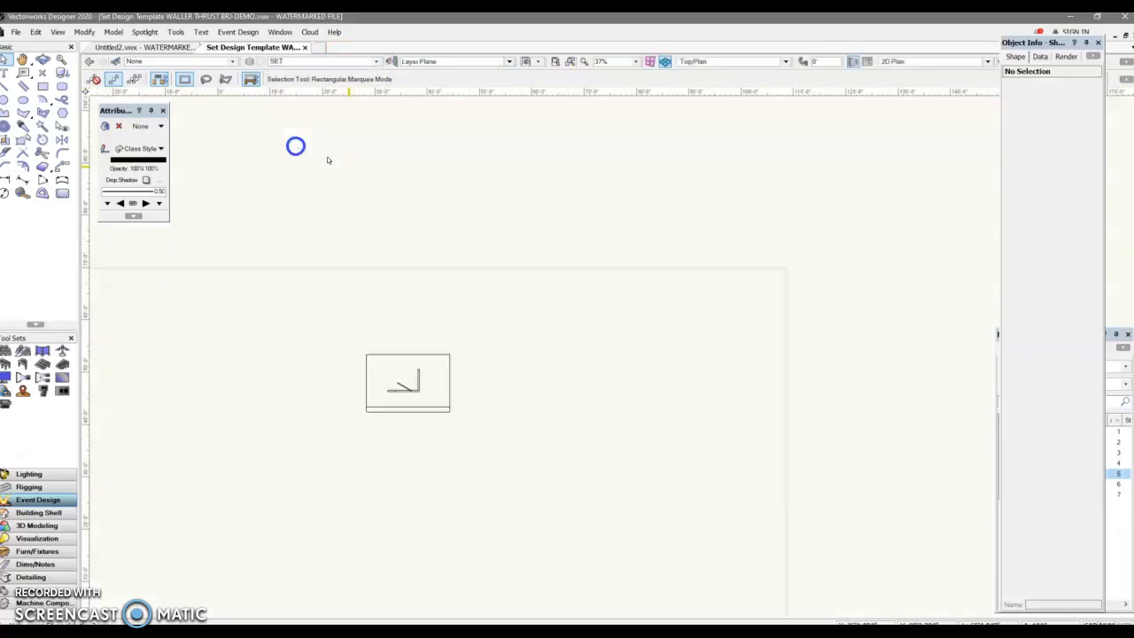
{"action": "left_click", "coordinate": [57, 35]}
{"action": "left_click", "coordinate": [74, 377]}
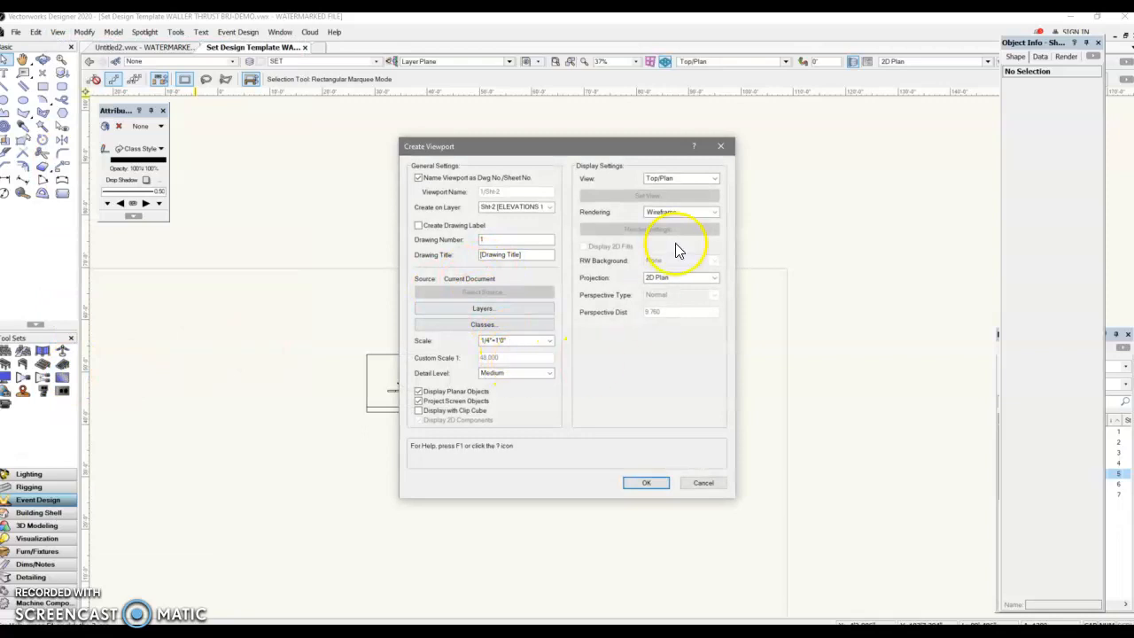
{"action": "left_click", "coordinate": [688, 213]}
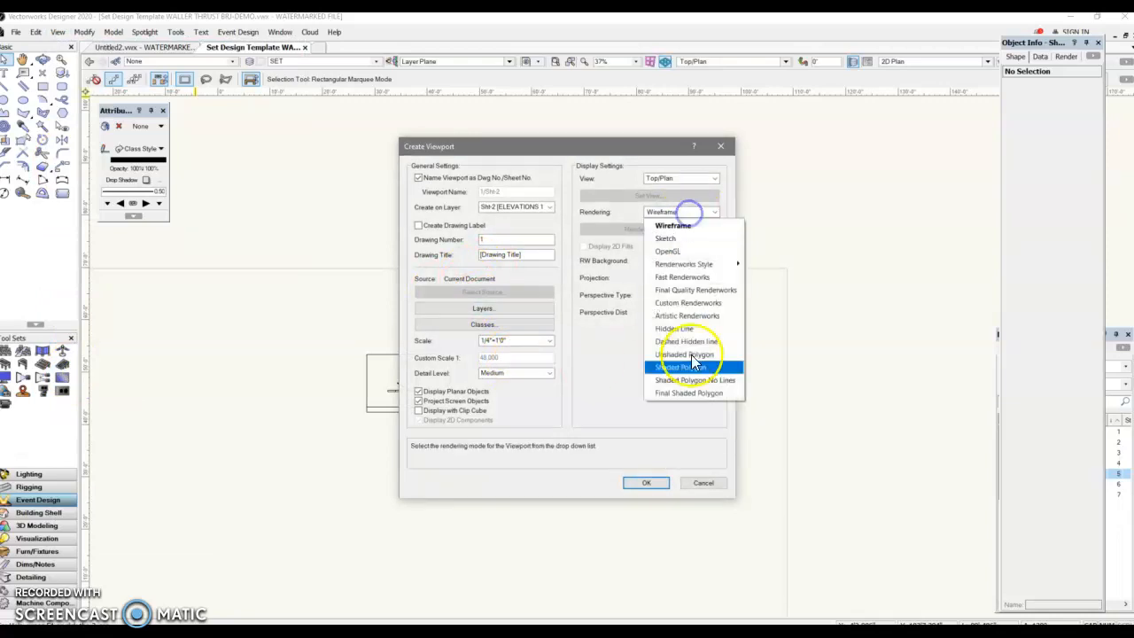
{"action": "left_click", "coordinate": [687, 328]}
{"action": "left_click", "coordinate": [515, 340]}
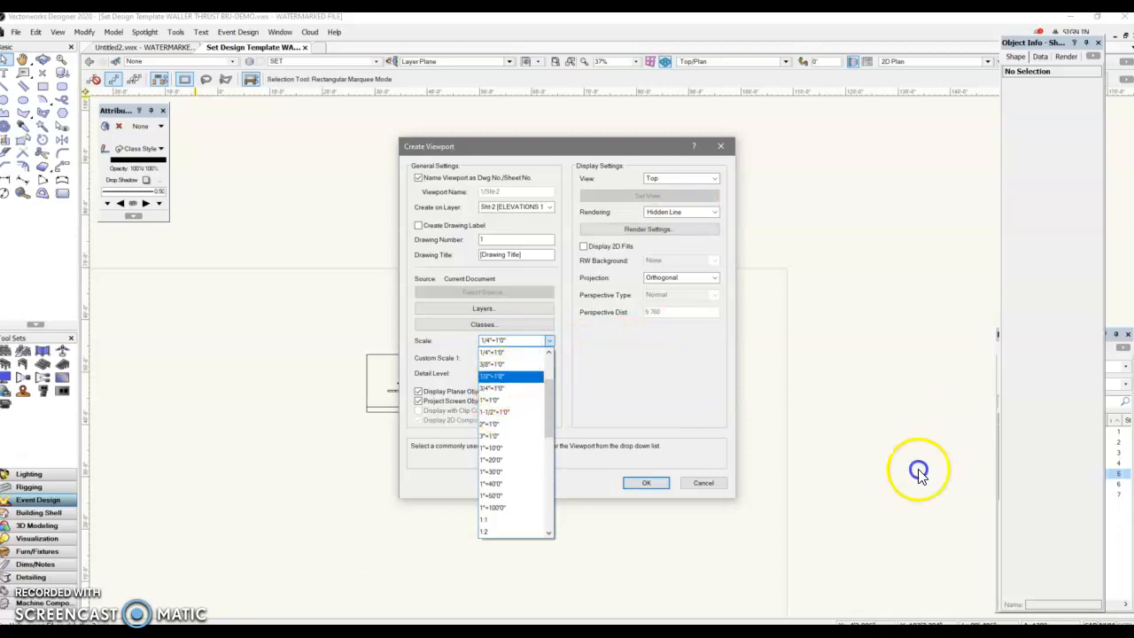
{"action": "left_click", "coordinate": [506, 376]}
{"action": "left_click", "coordinate": [668, 179]}
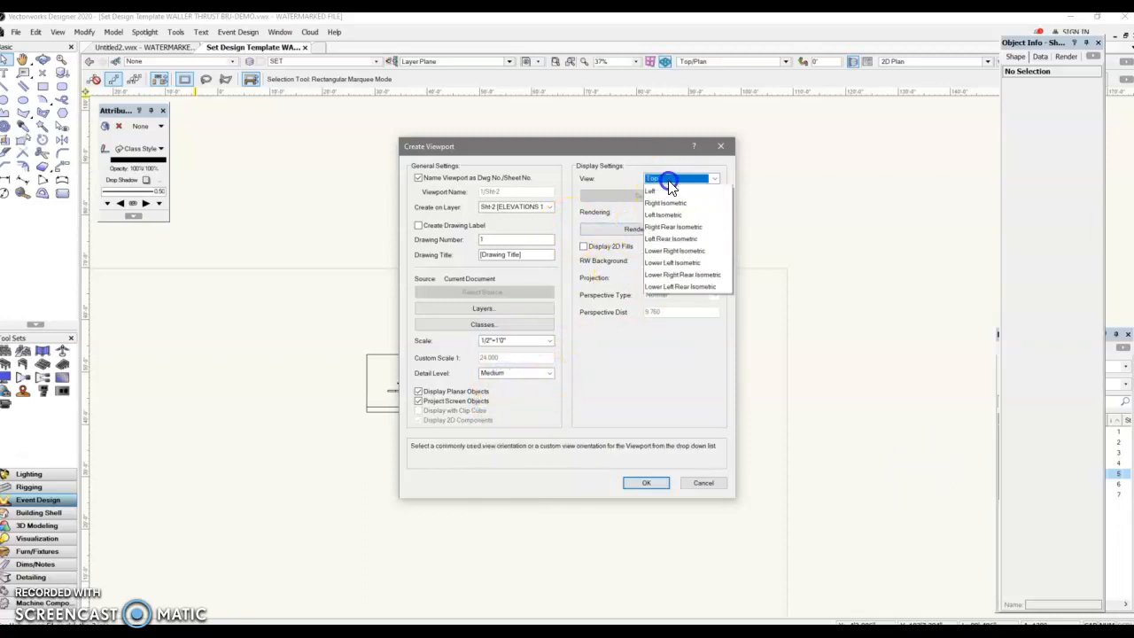
{"action": "left_click", "coordinate": [660, 226]}
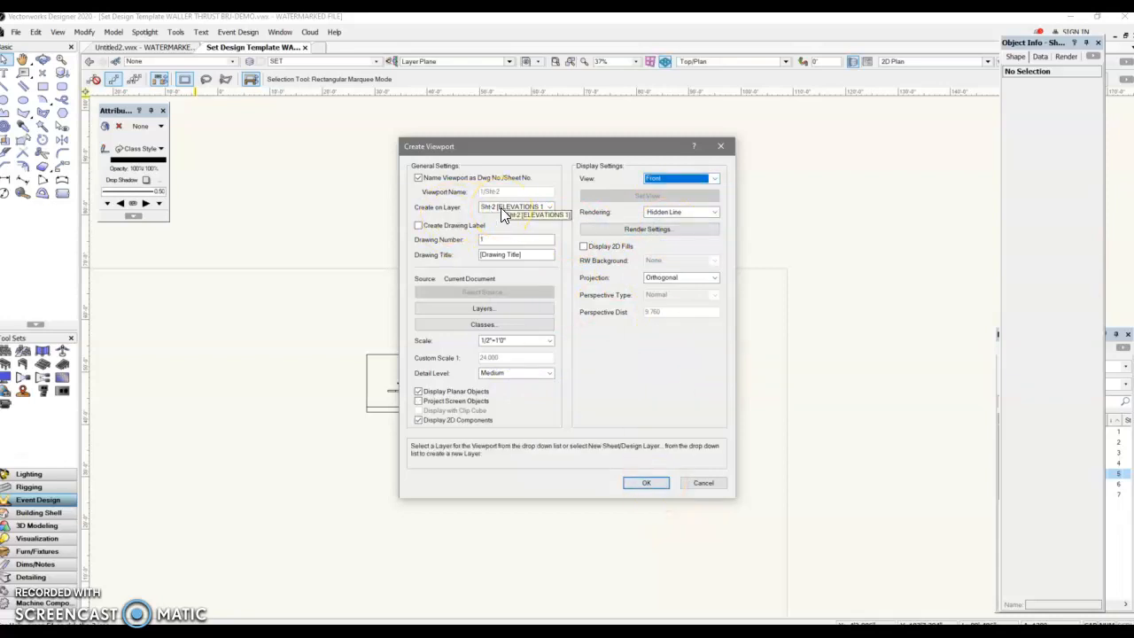
{"action": "left_click", "coordinate": [636, 476]}
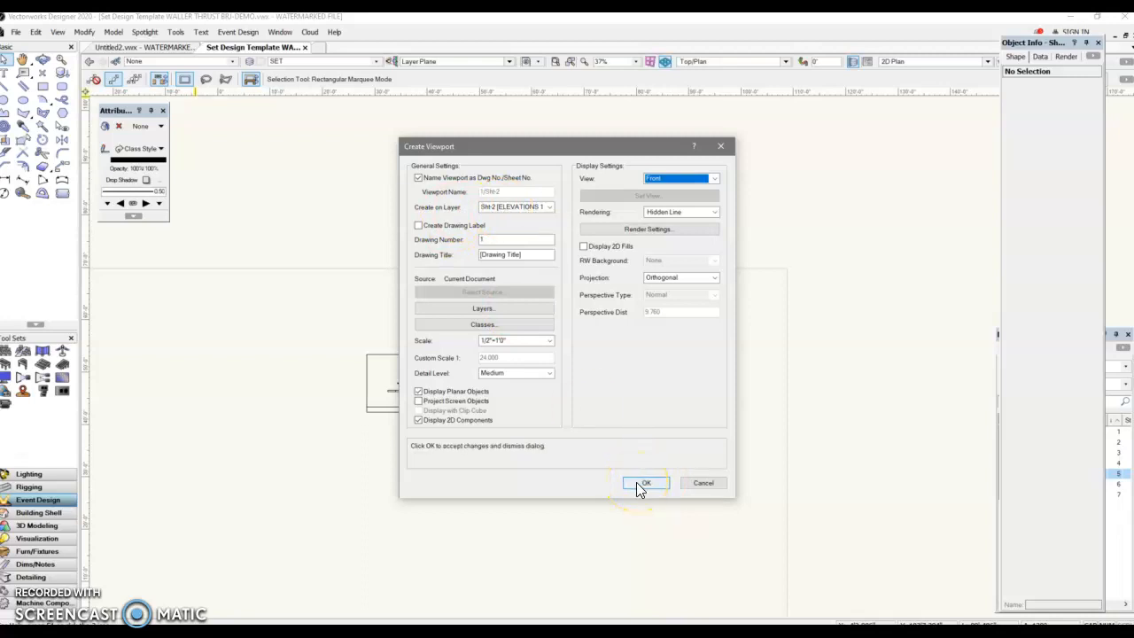
{"action": "left_click", "coordinate": [639, 486]}
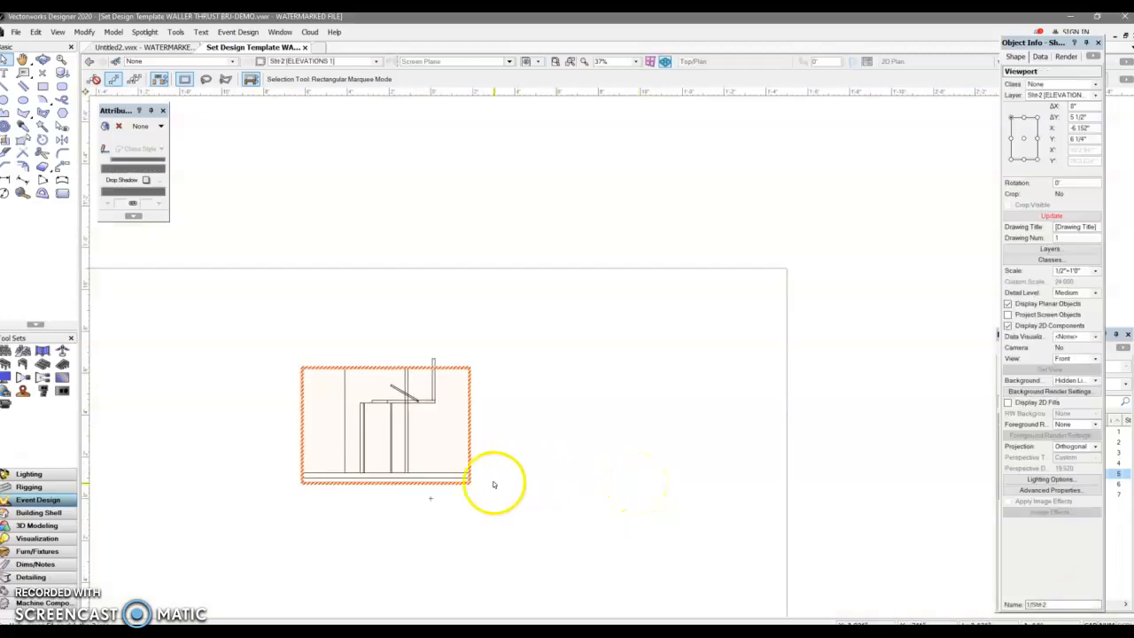
- Move the new front elevation viewport clear of the plan view and place it just beneath it
{"action": "left_click_drag", "start_coordinate": [470, 483], "coordinate": [481, 609]}
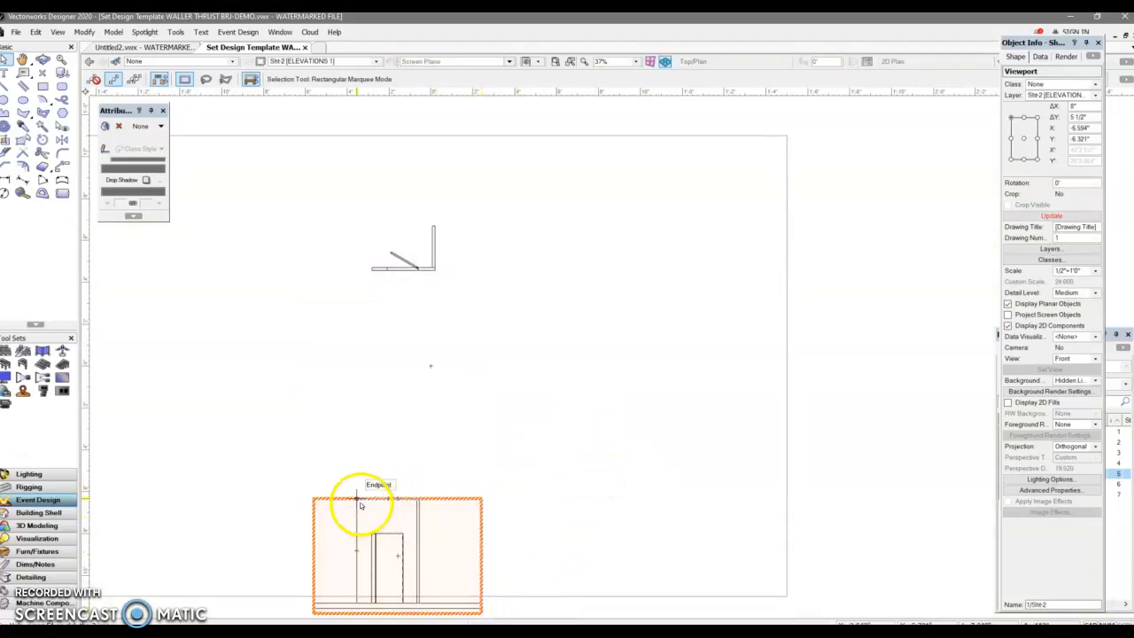
{"action": "left_click_drag", "start_coordinate": [356, 498], "coordinate": [397, 317]}
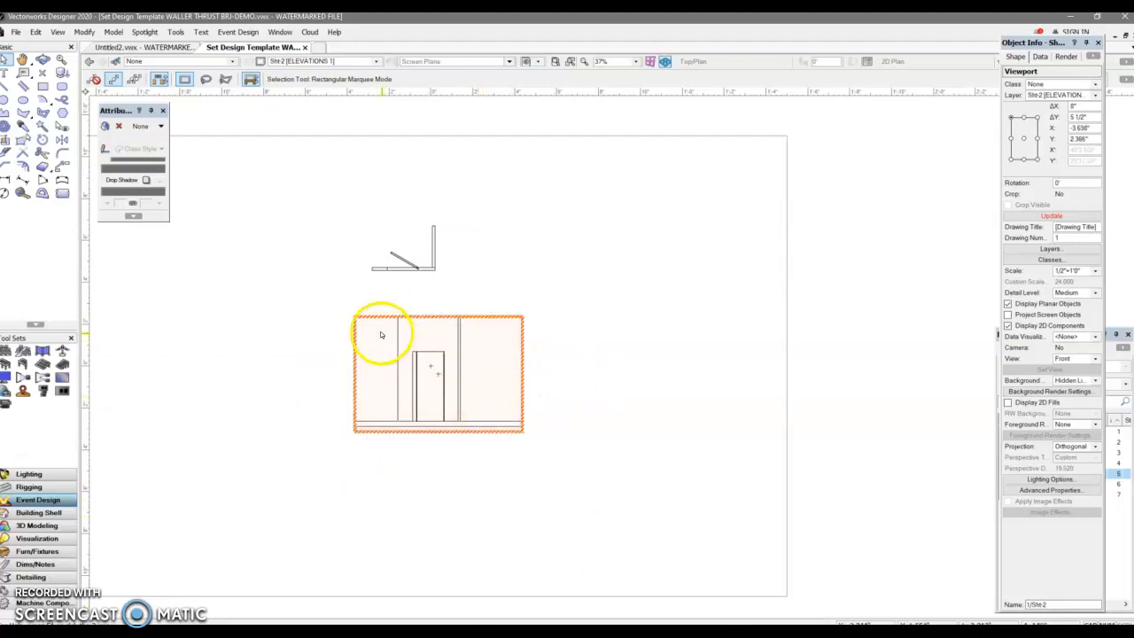
- Crop the front elevation viewport with a 6'0" by 10'0" rectangle snapped around the flat, excluding the platform, and exit the crop
{"action": "double_click", "coordinate": [422, 353]}
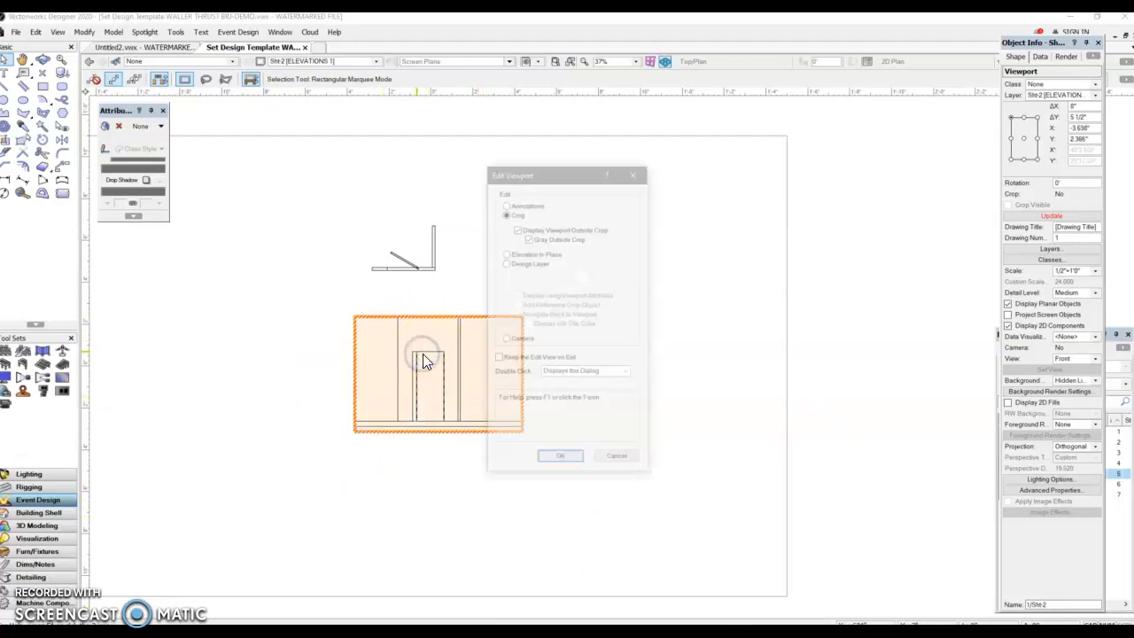
{"action": "left_click", "coordinate": [552, 459]}
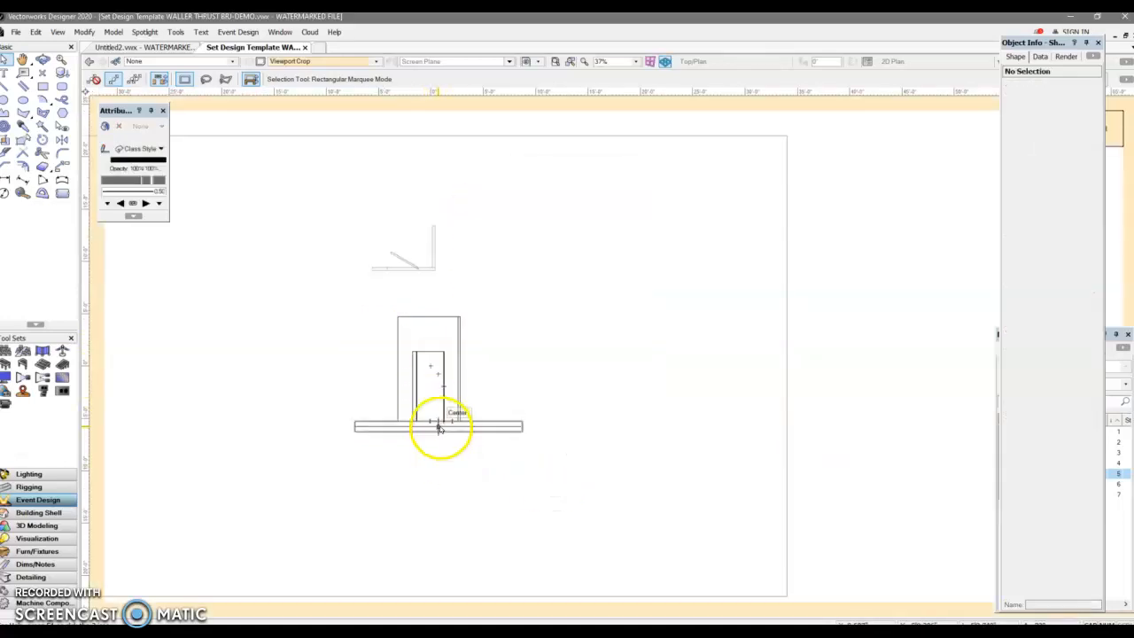
{"action": "left_click", "coordinate": [42, 86]}
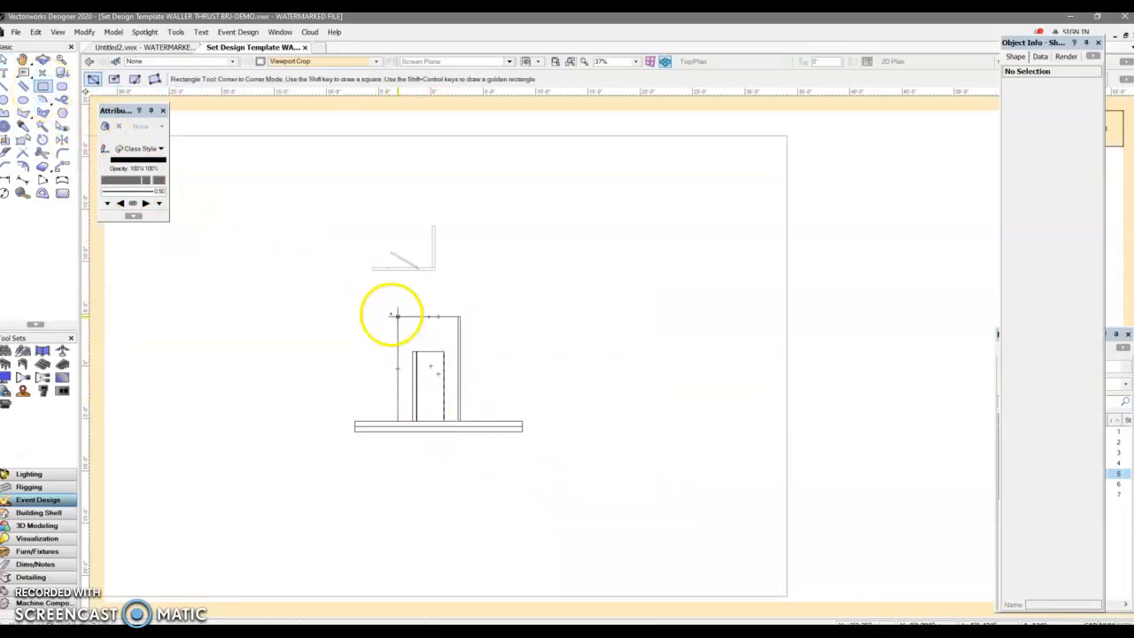
{"action": "left_click", "coordinate": [397, 316]}
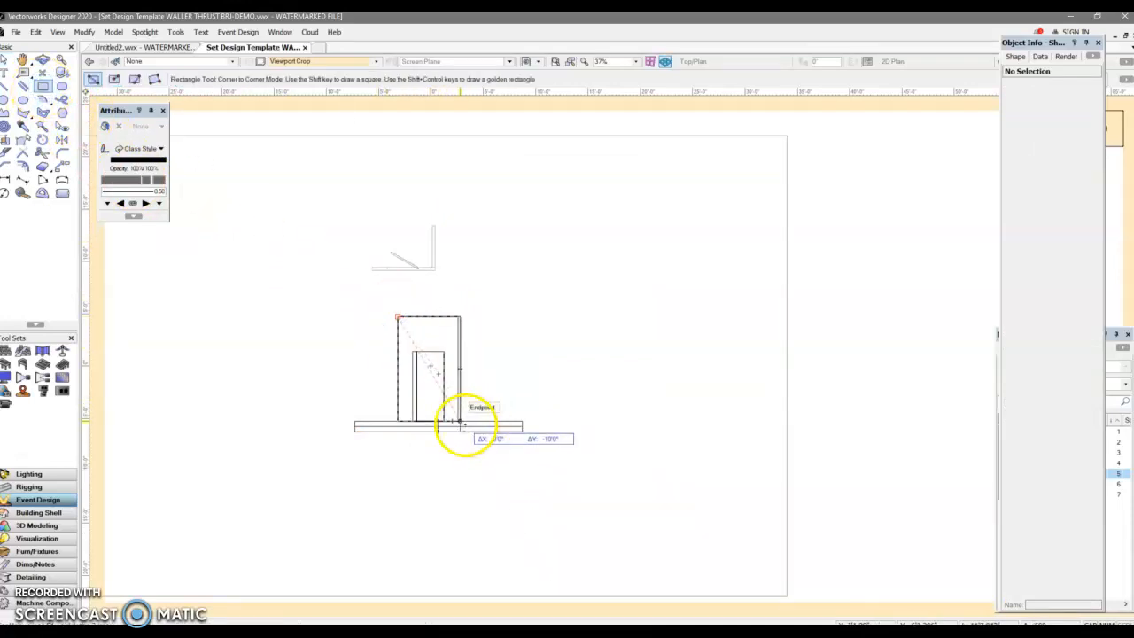
{"action": "scroll", "coordinate": [464, 430], "scroll_direction": "up", "scroll_amount": 4}
{"action": "left_click", "coordinate": [441, 407]}
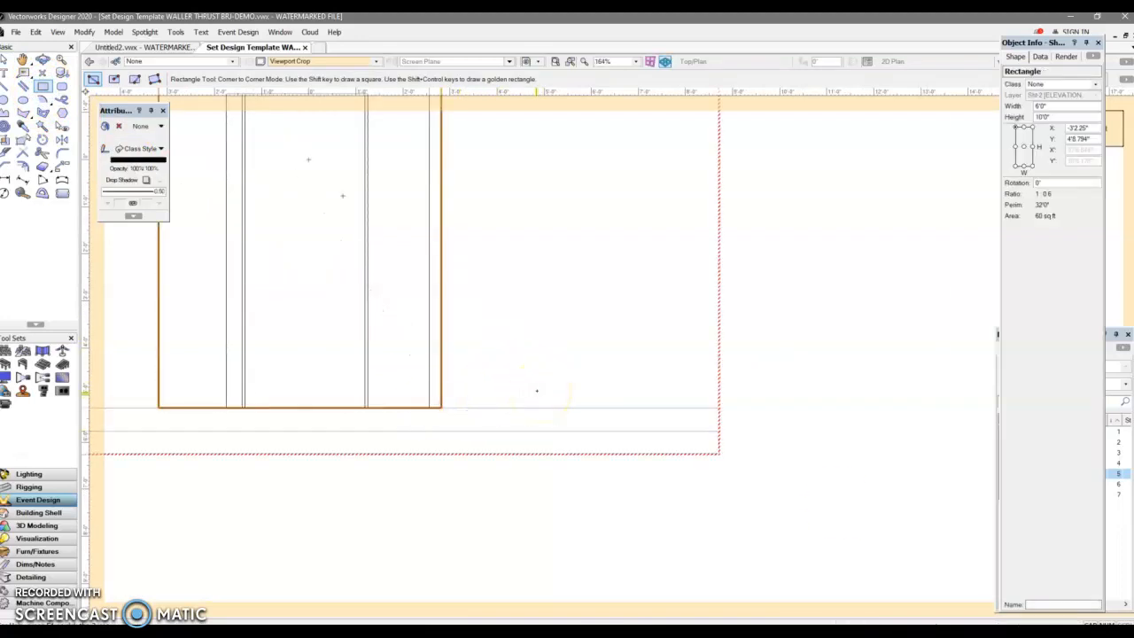
{"action": "left_click", "coordinate": [5, 60]}
{"action": "left_click", "coordinate": [204, 302]}
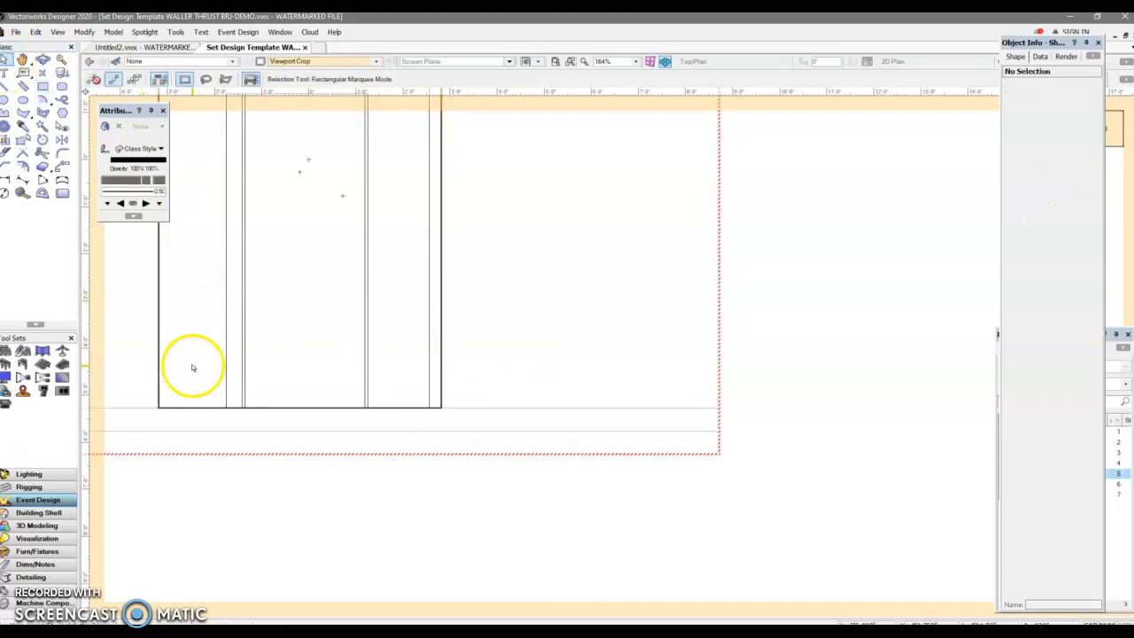
{"action": "left_click", "coordinate": [160, 400]}
{"action": "scroll", "coordinate": [612, 397], "scroll_direction": "down", "scroll_amount": 2}
{"action": "scroll", "coordinate": [615, 400], "scroll_direction": "down", "scroll_amount": 3}
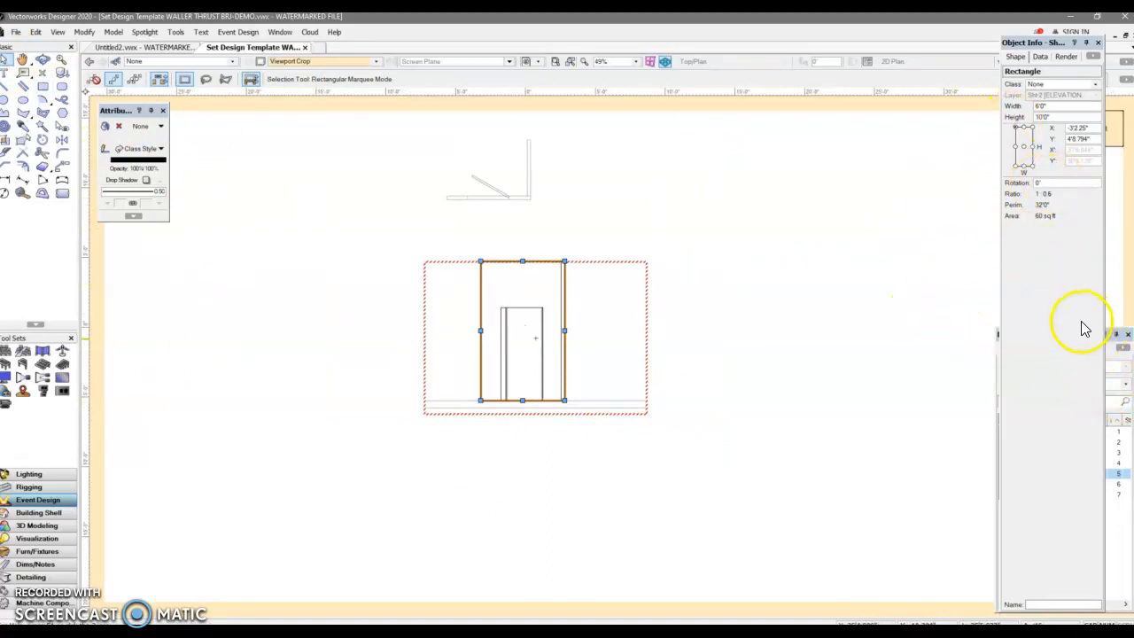
{"action": "left_click", "coordinate": [634, 331]}
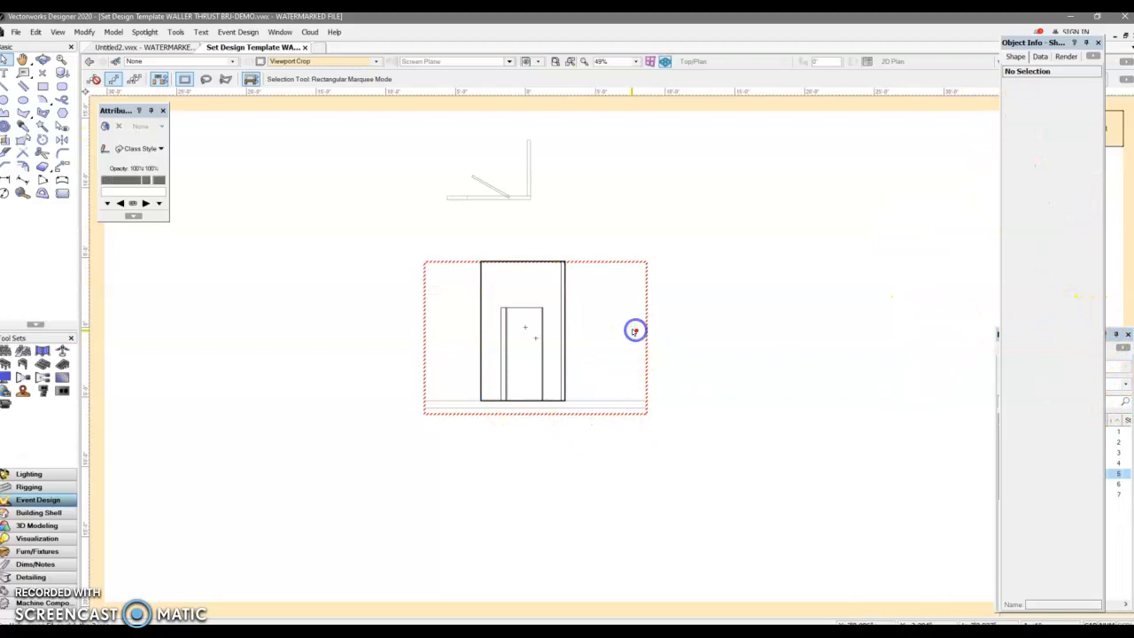
{"action": "scroll", "coordinate": [895, 400], "scroll_direction": "down", "scroll_amount": 2}
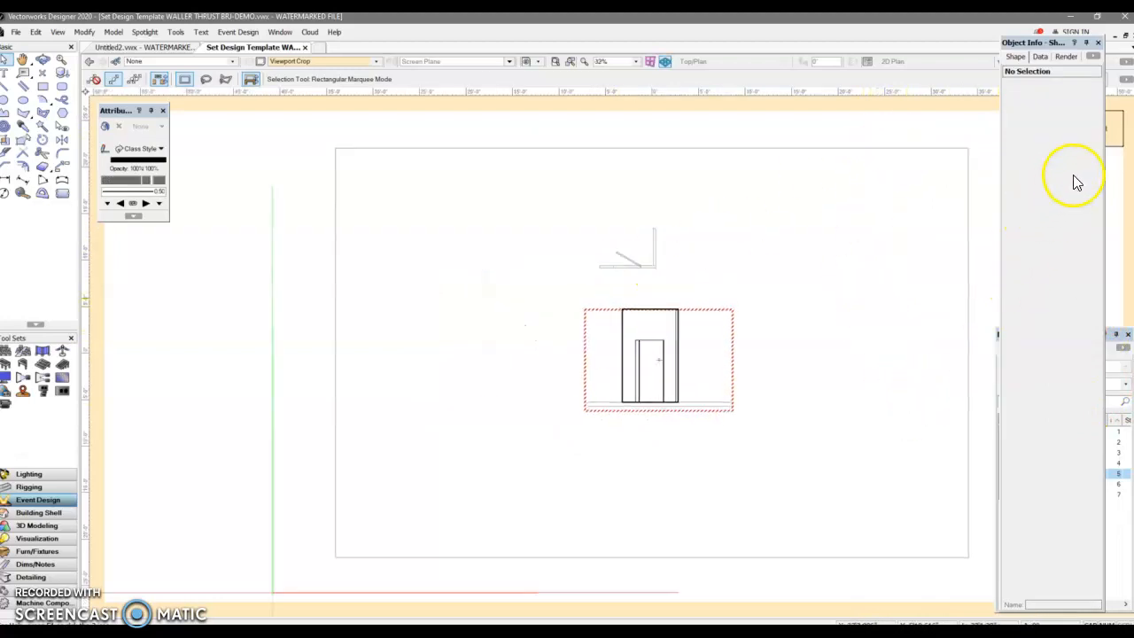
{"action": "left_click", "coordinate": [1112, 128]}
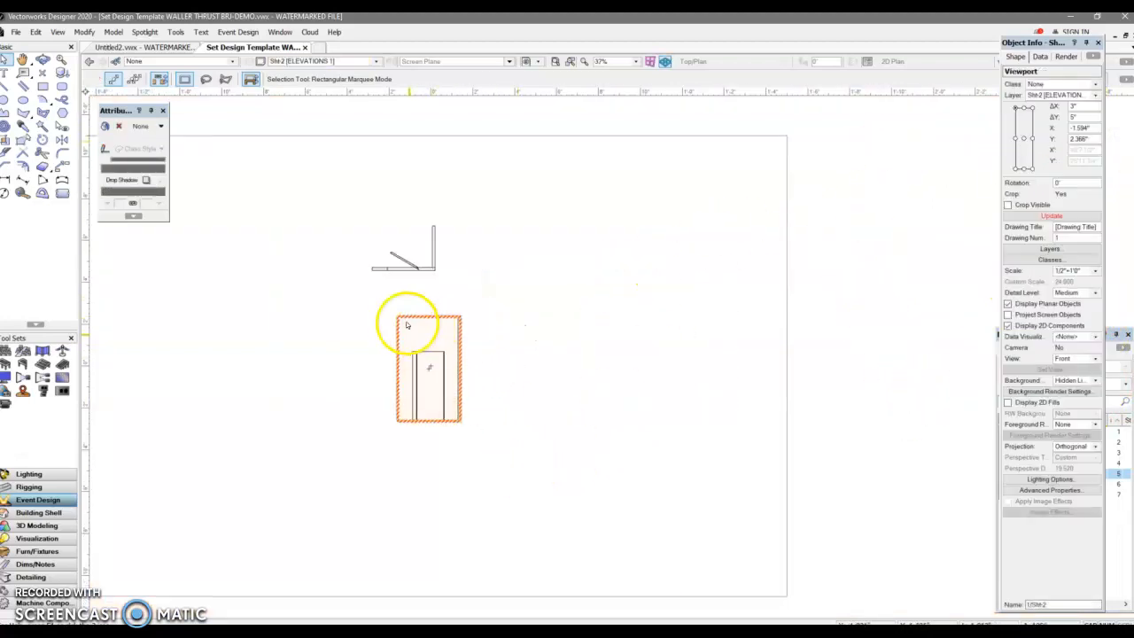
- Update the front elevation viewport and snap its upper-left corner to the lower-left corner of the plan view
{"action": "left_click", "coordinate": [1061, 215]}
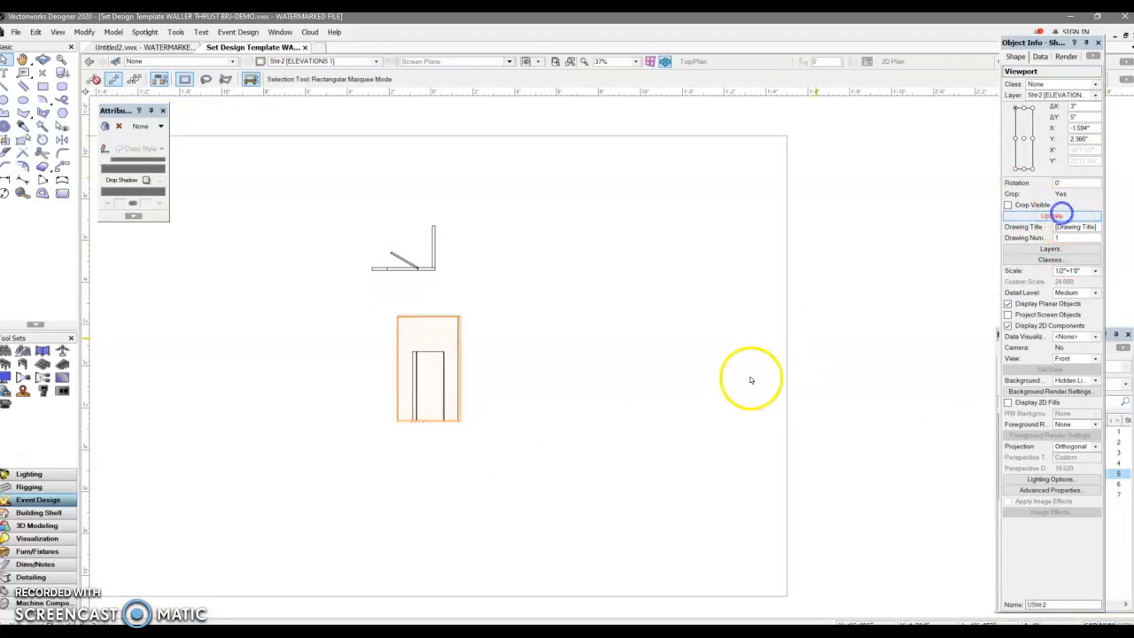
{"action": "left_click_drag", "start_coordinate": [399, 317], "coordinate": [371, 276]}
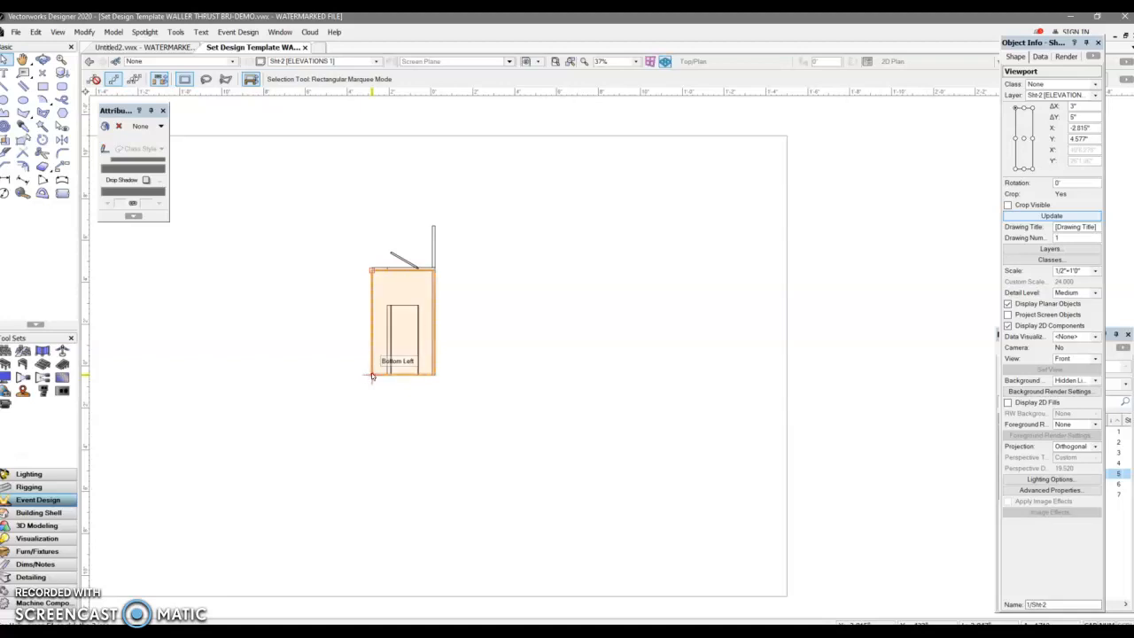
{"action": "left_click", "coordinate": [759, 456]}
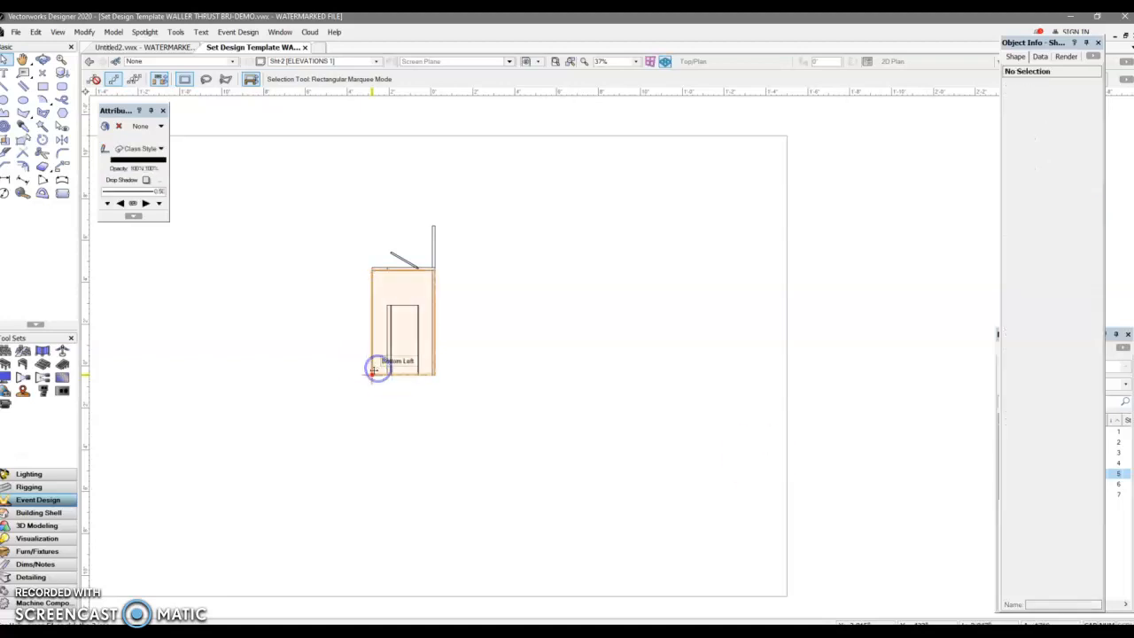
- Move the front elevation viewport straight down about 1.5" from the plan view, keeping their side edges aligned
{"action": "left_click", "coordinate": [374, 373]}
{"action": "left_click", "coordinate": [374, 374]}
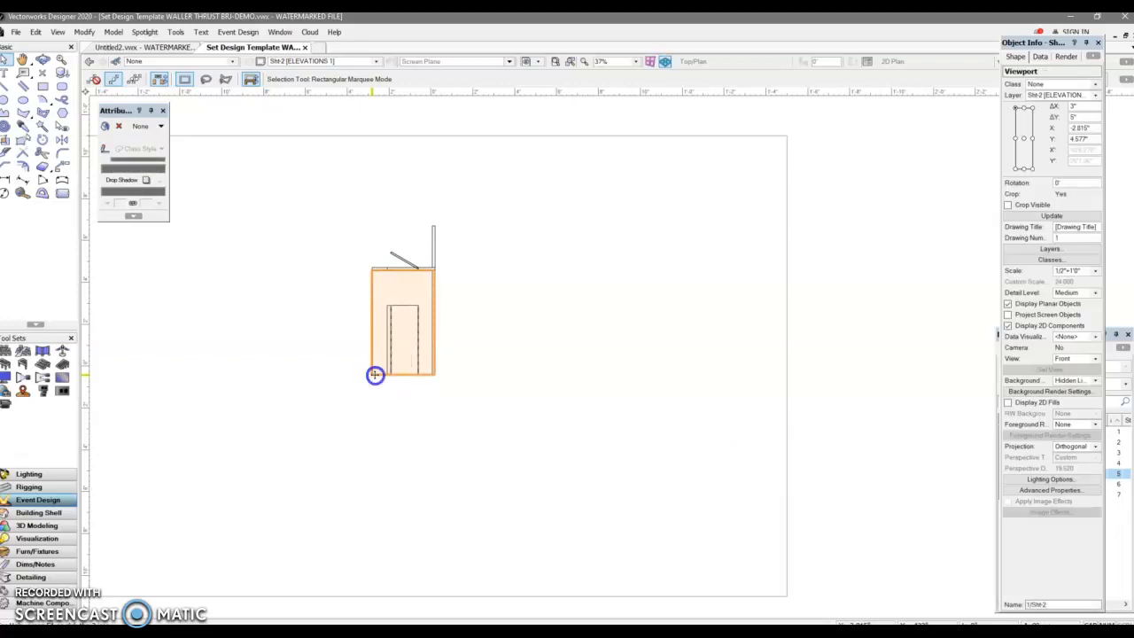
{"action": "left_click_drag", "start_coordinate": [374, 374], "coordinate": [373, 402]}
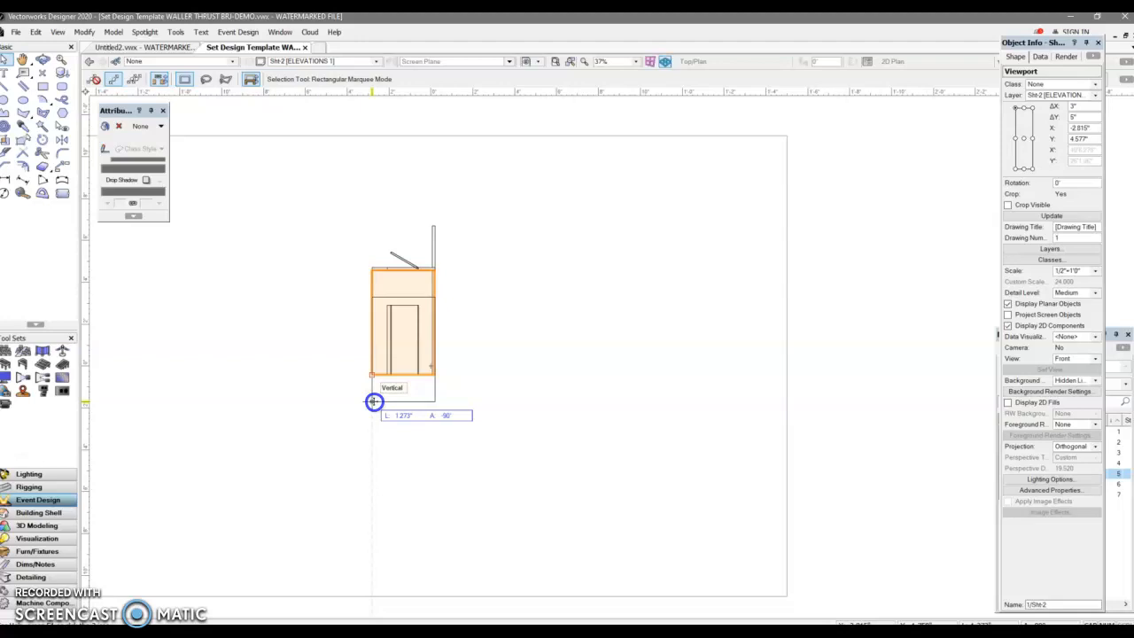
{"action": "mouse_move", "coordinate": [373, 402]}
{"action": "left_mouse_down"}
{"action": "mouse_move", "coordinate": [345, 399]}
{"action": "mouse_move", "coordinate": [402, 399]}
{"action": "mouse_move", "coordinate": [370, 405]}
{"action": "left_mouse_up"}
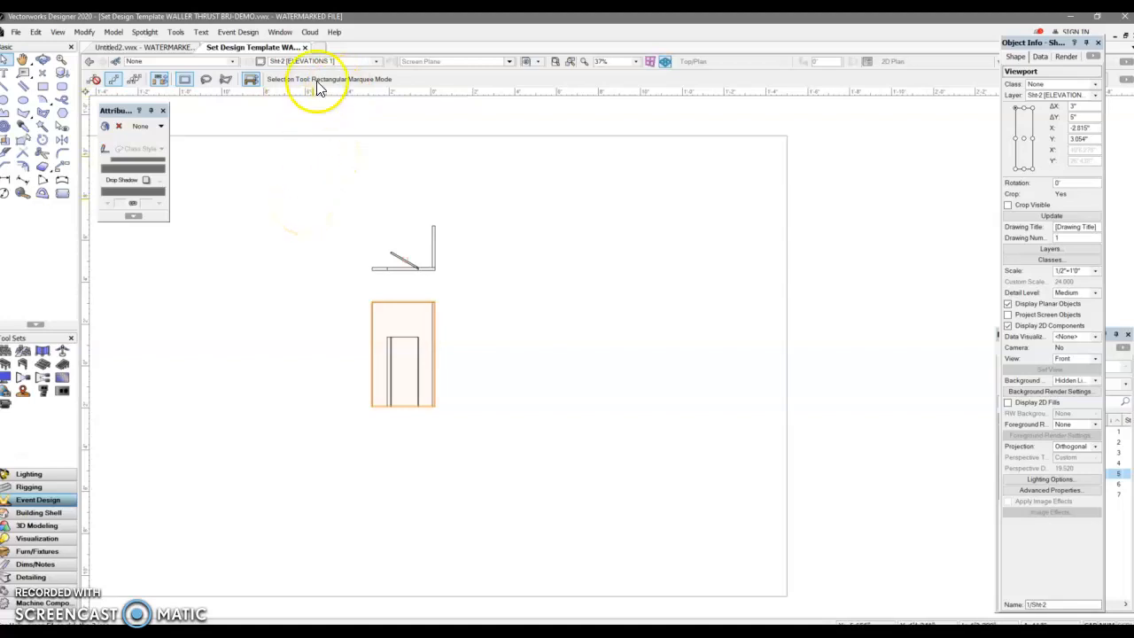
- From the SET layer, create a 1/4"=1'0" viewport on Sht-2 [ELEVATIONS 1] with Right Isometric view and Hidden Line rendering
{"action": "left_click", "coordinate": [375, 62]}
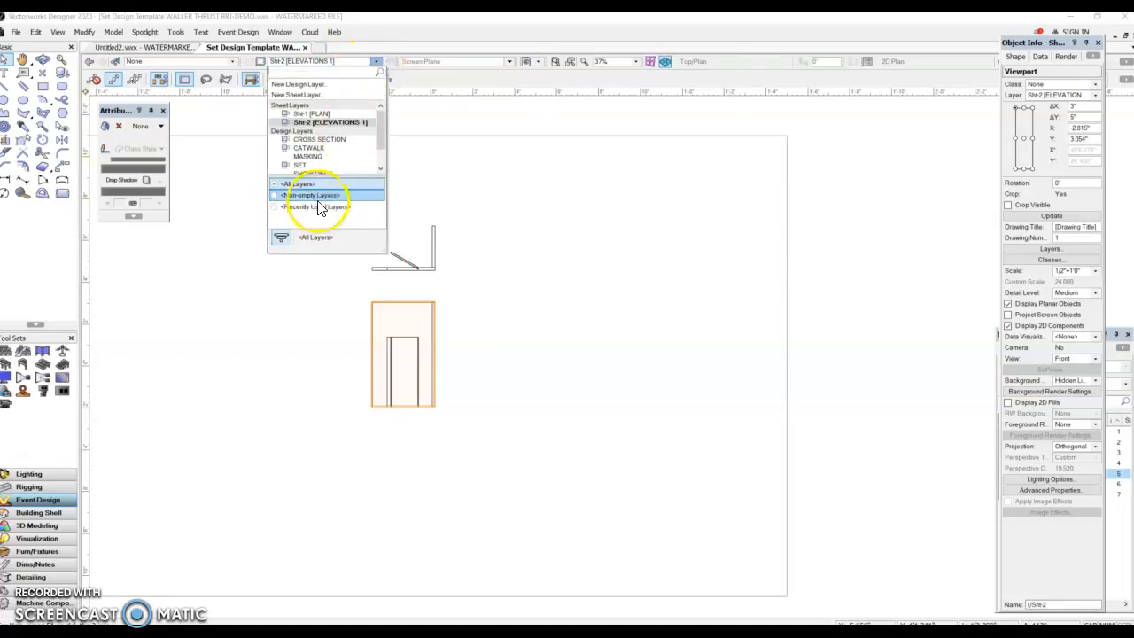
{"action": "left_click", "coordinate": [300, 166]}
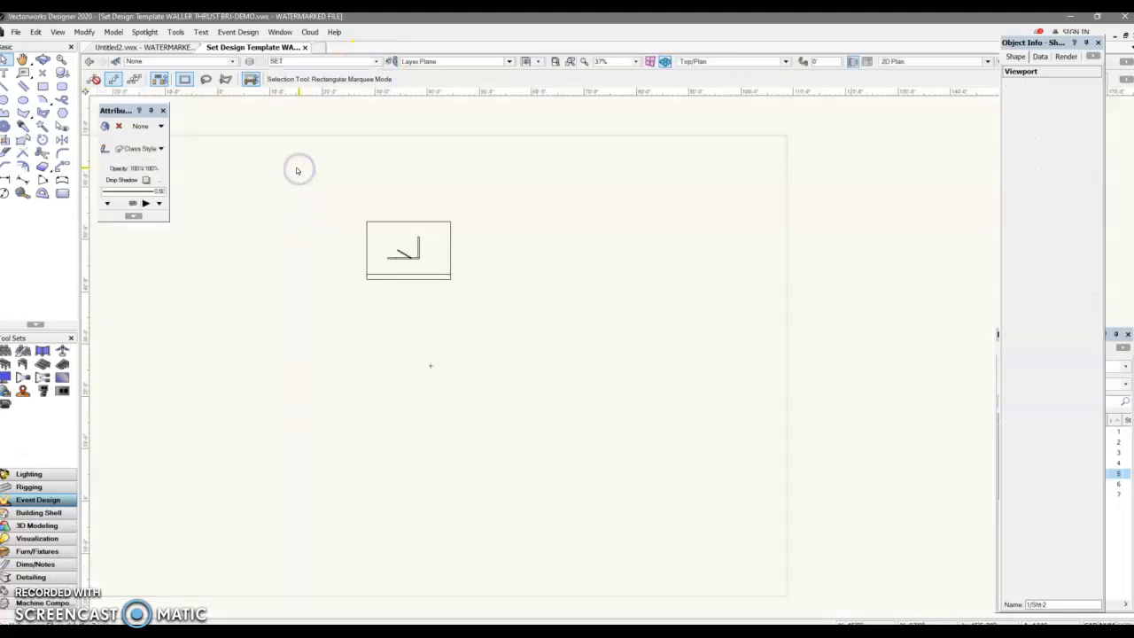
{"action": "left_click", "coordinate": [53, 32]}
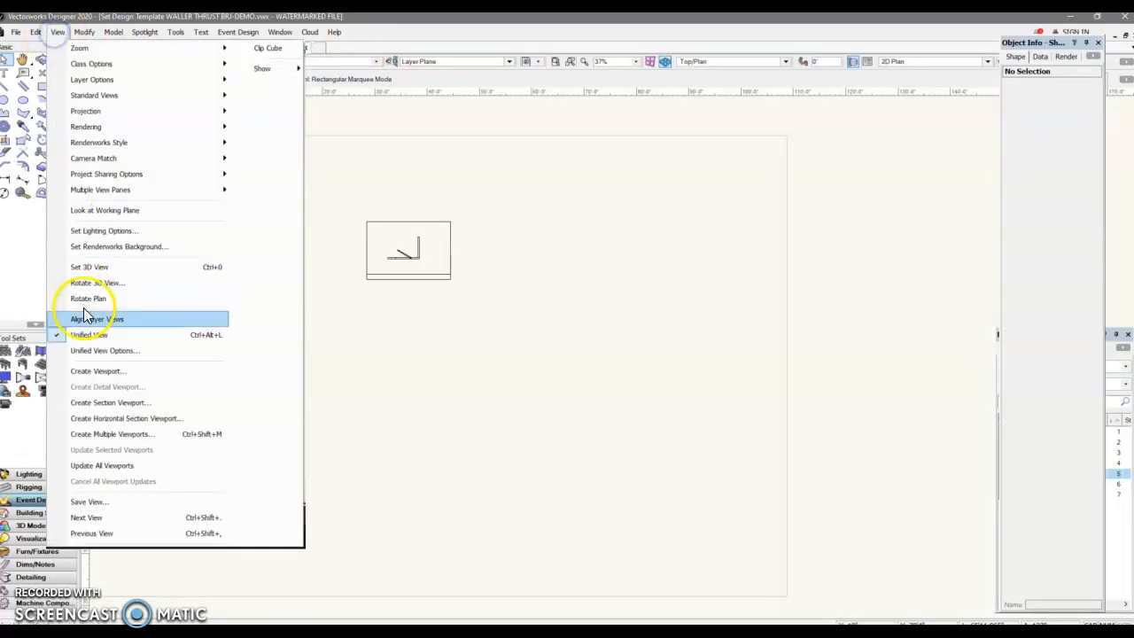
{"action": "left_click", "coordinate": [96, 375]}
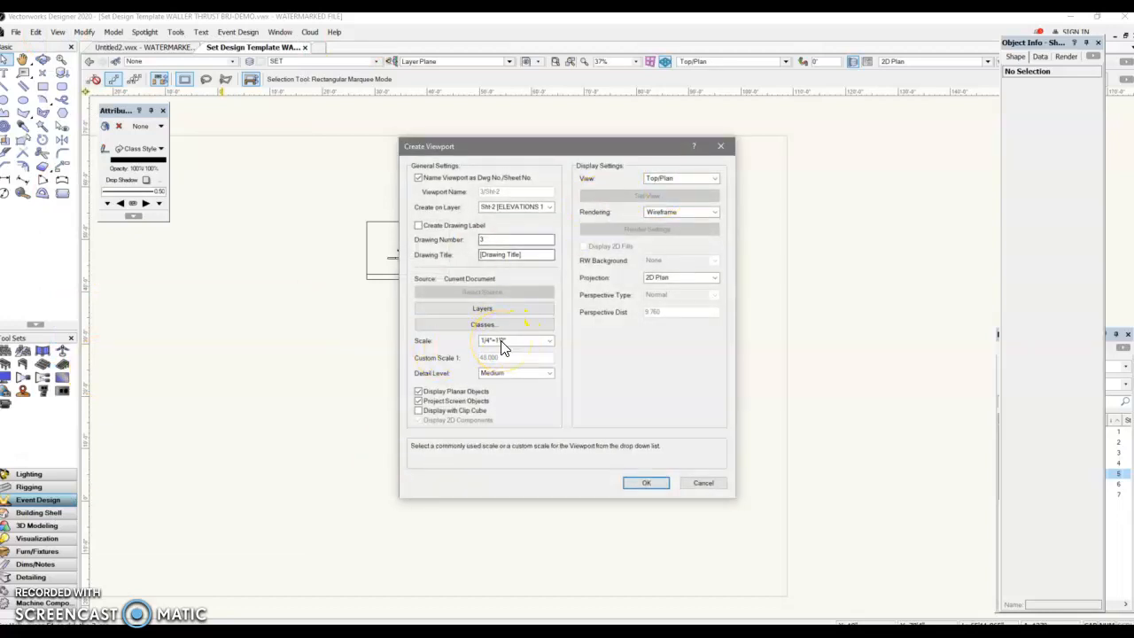
{"action": "left_click", "coordinate": [665, 182]}
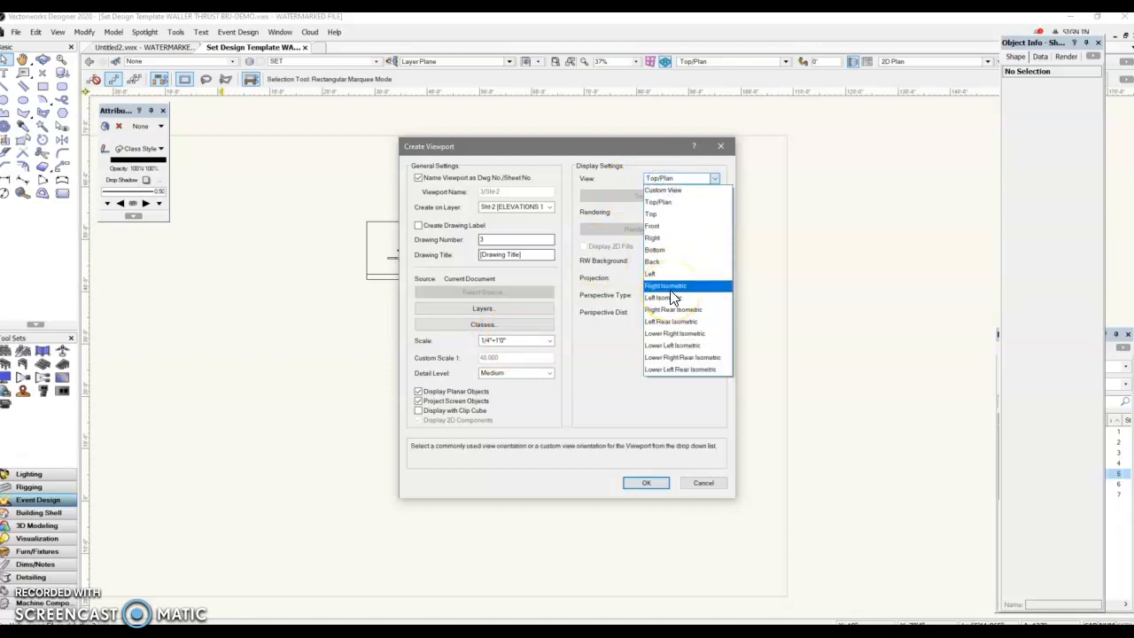
{"action": "left_click", "coordinate": [670, 287]}
{"action": "left_click", "coordinate": [672, 211]}
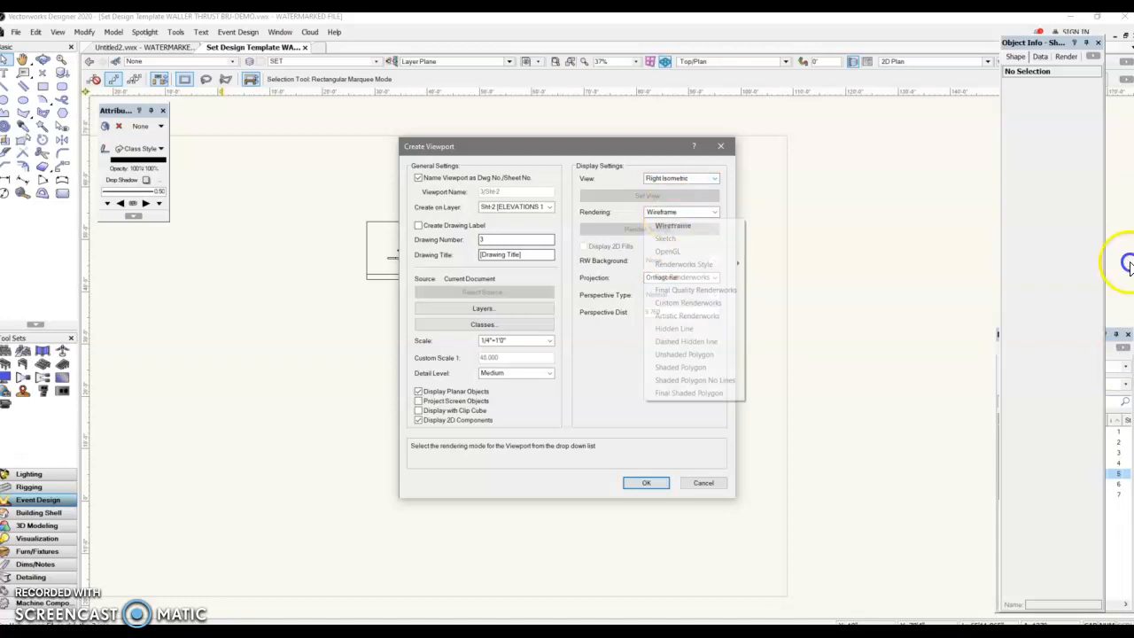
{"action": "left_click", "coordinate": [673, 330]}
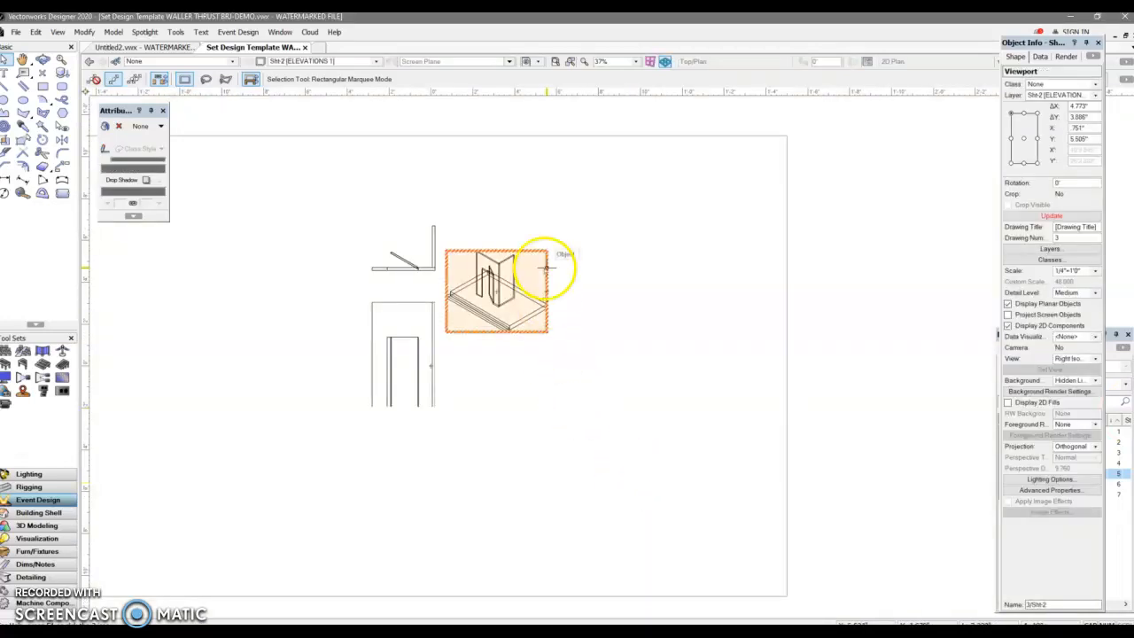
- Move the isometric viewport clear of the front elevation, beside the plan view, and update it, allowing the backup copy
{"action": "left_click_drag", "start_coordinate": [498, 301], "coordinate": [514, 271]}
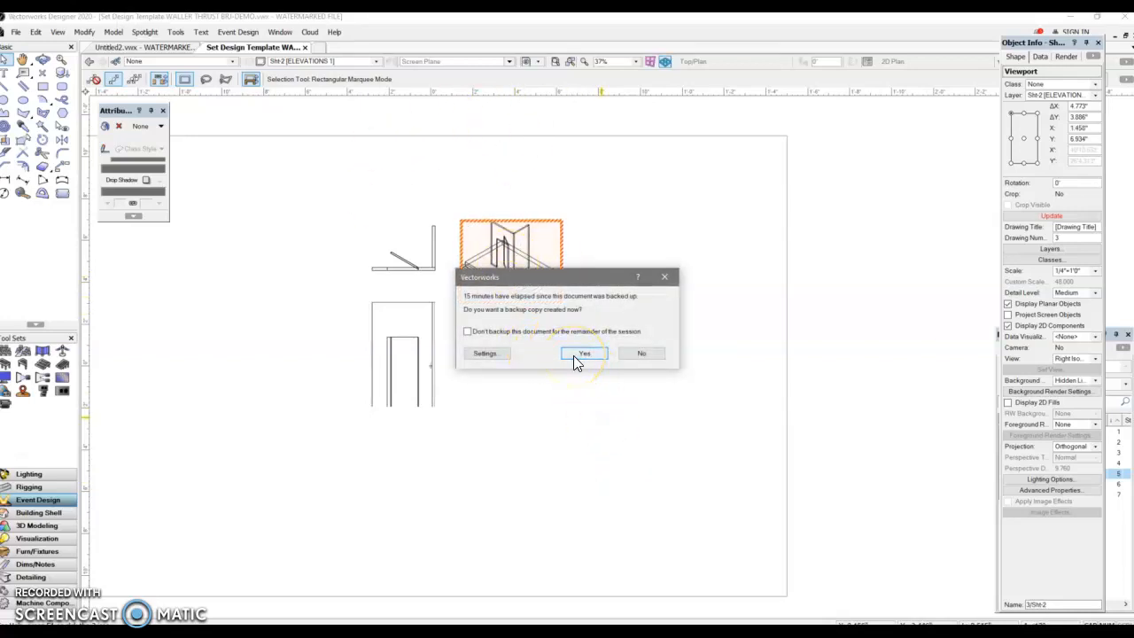
{"action": "left_click", "coordinate": [573, 355]}
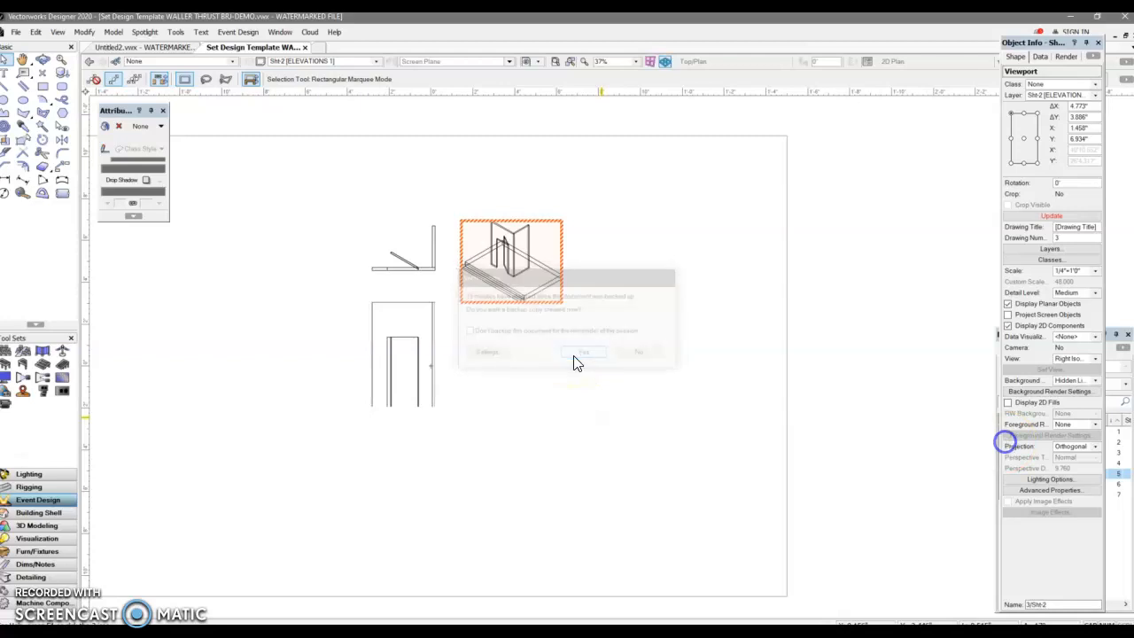
{"action": "left_click", "coordinate": [1051, 216]}
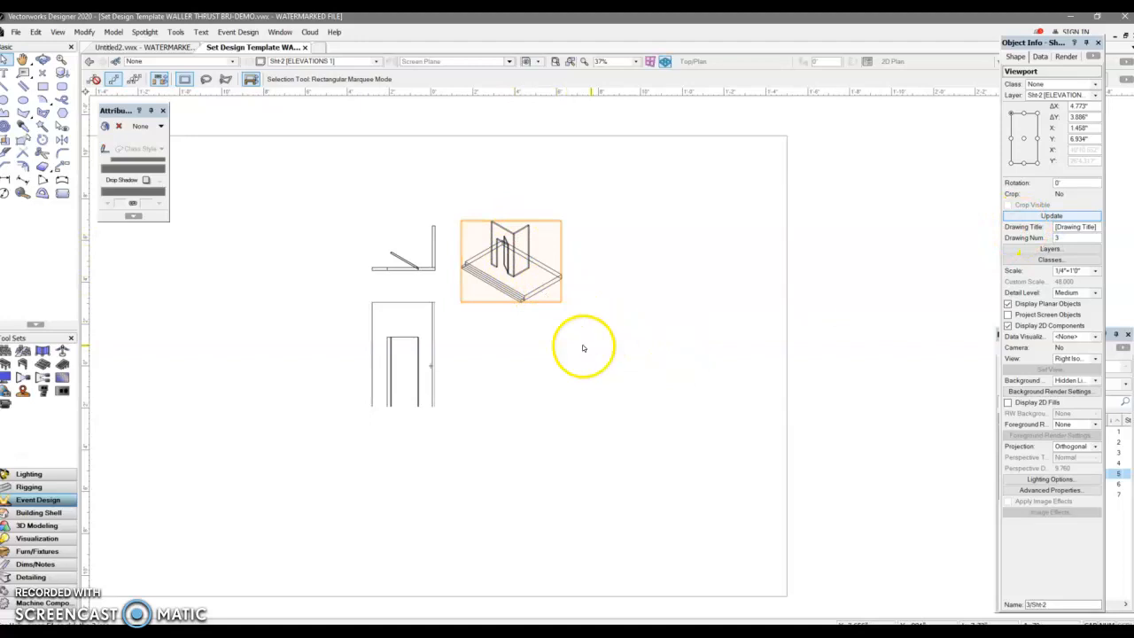
{"action": "scroll", "coordinate": [533, 252], "scroll_direction": "up", "scroll_amount": 3}
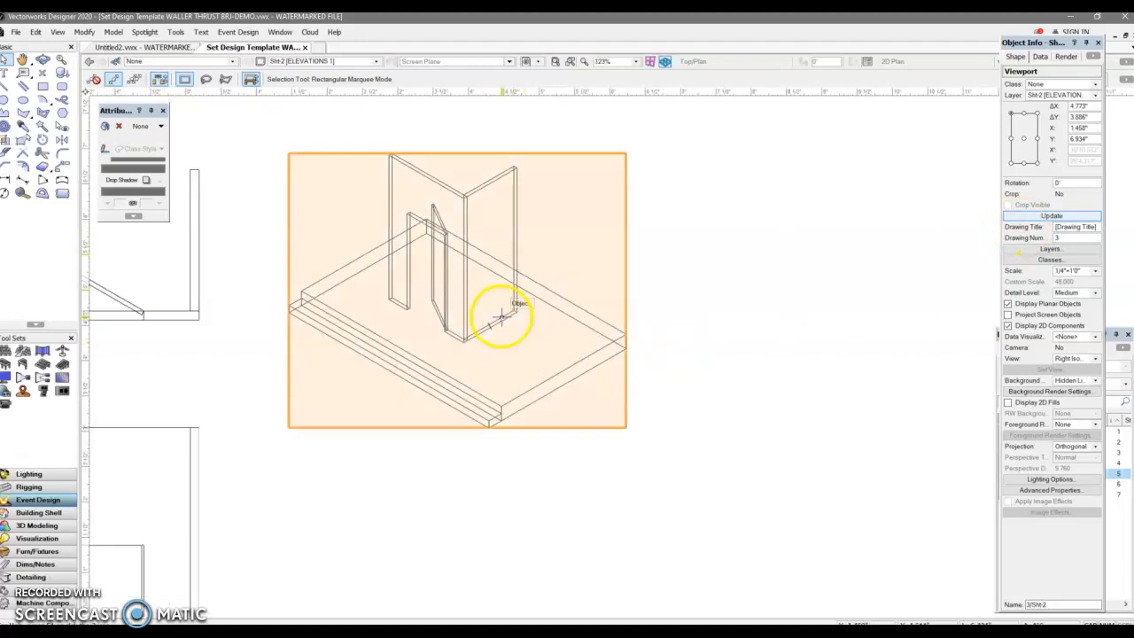
{"action": "scroll", "coordinate": [499, 316], "scroll_direction": "down", "scroll_amount": 2}
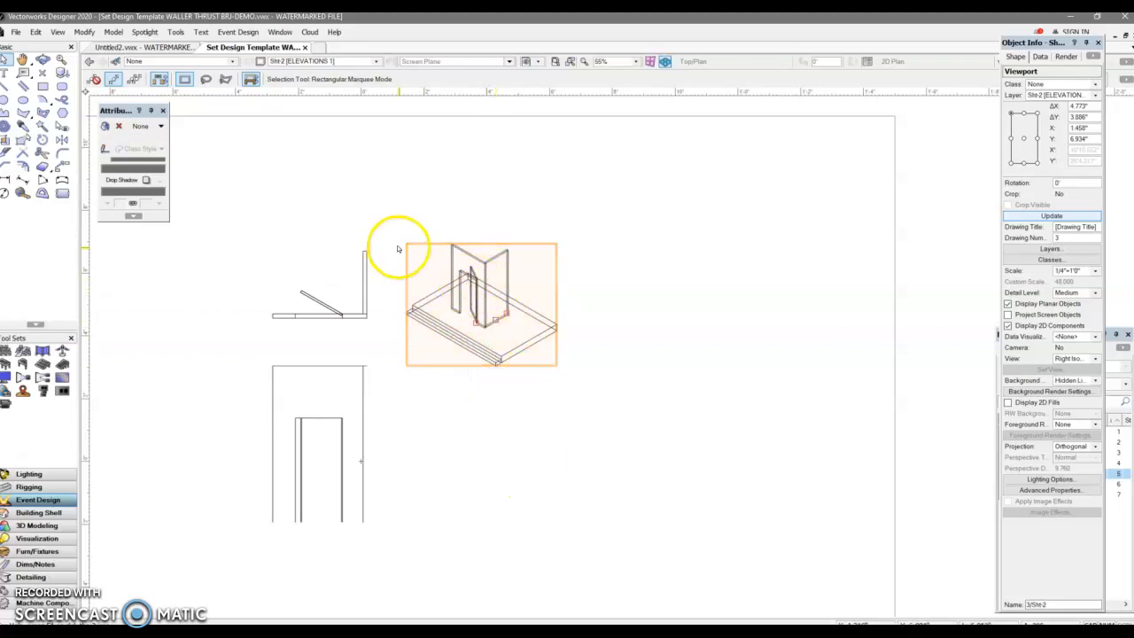
{"action": "scroll", "coordinate": [493, 317], "scroll_direction": "up", "scroll_amount": 3}
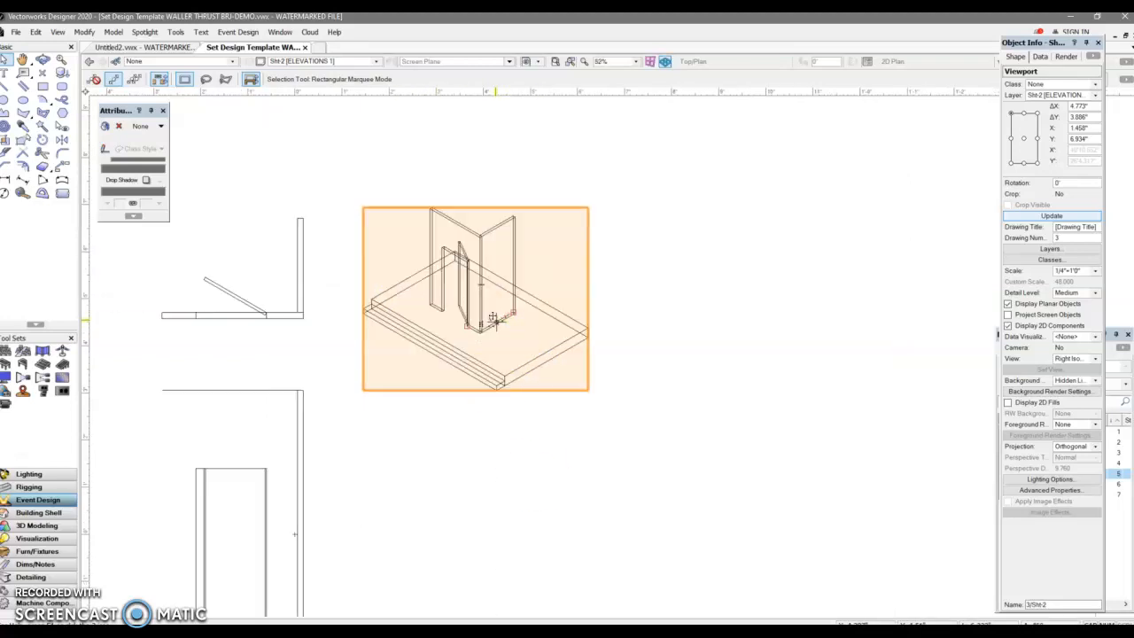
{"action": "scroll", "coordinate": [493, 317], "scroll_direction": "down", "scroll_amount": 3}
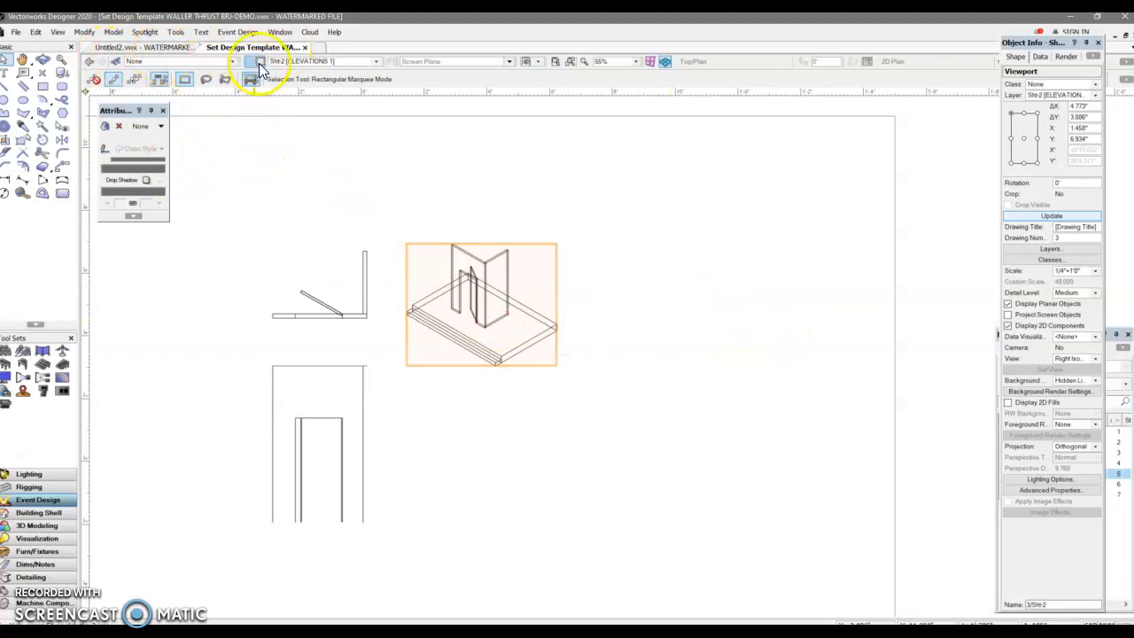
- On the SET layer, select all objects and set their fill to Solid
{"action": "left_click", "coordinate": [375, 61]}
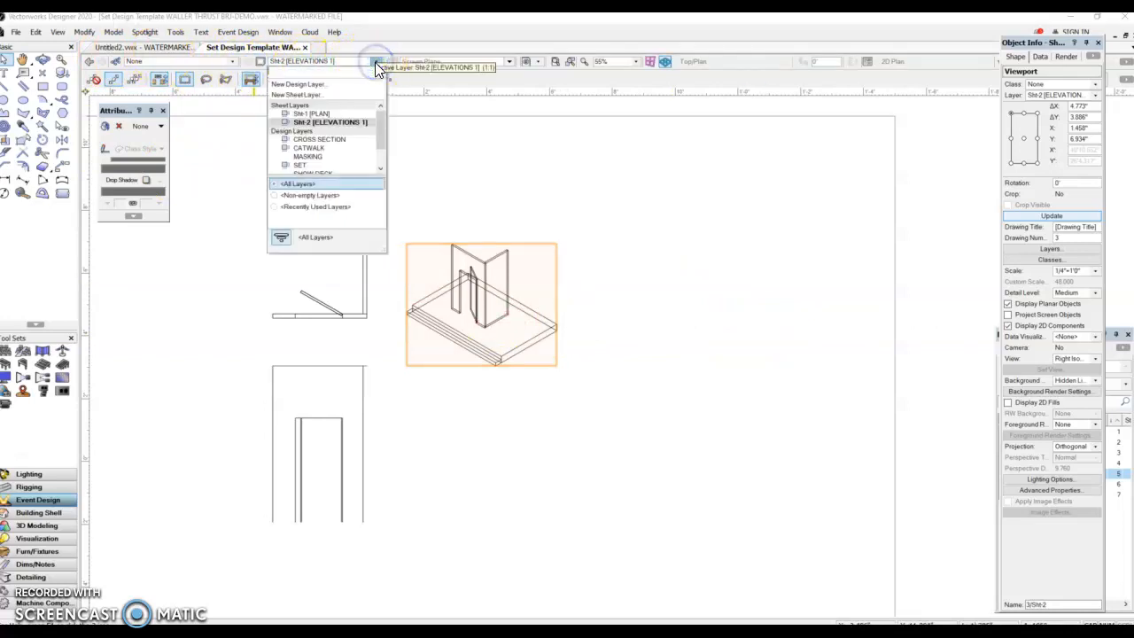
{"action": "left_click", "coordinate": [320, 165]}
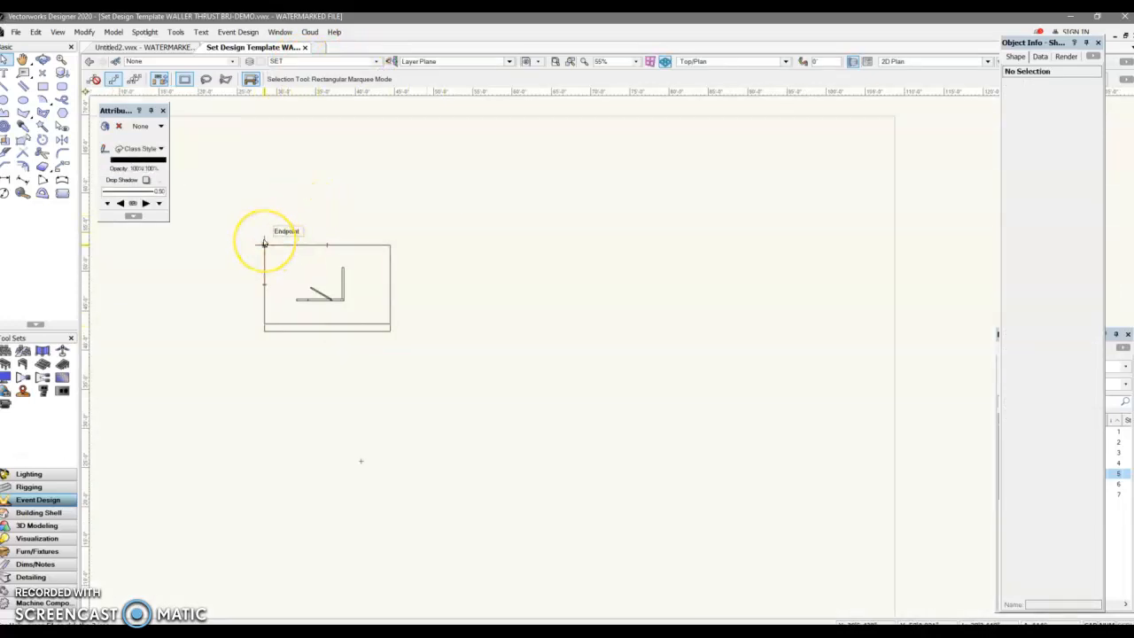
{"action": "key", "text": "ctrl+a"}
{"action": "left_click", "coordinate": [142, 126]}
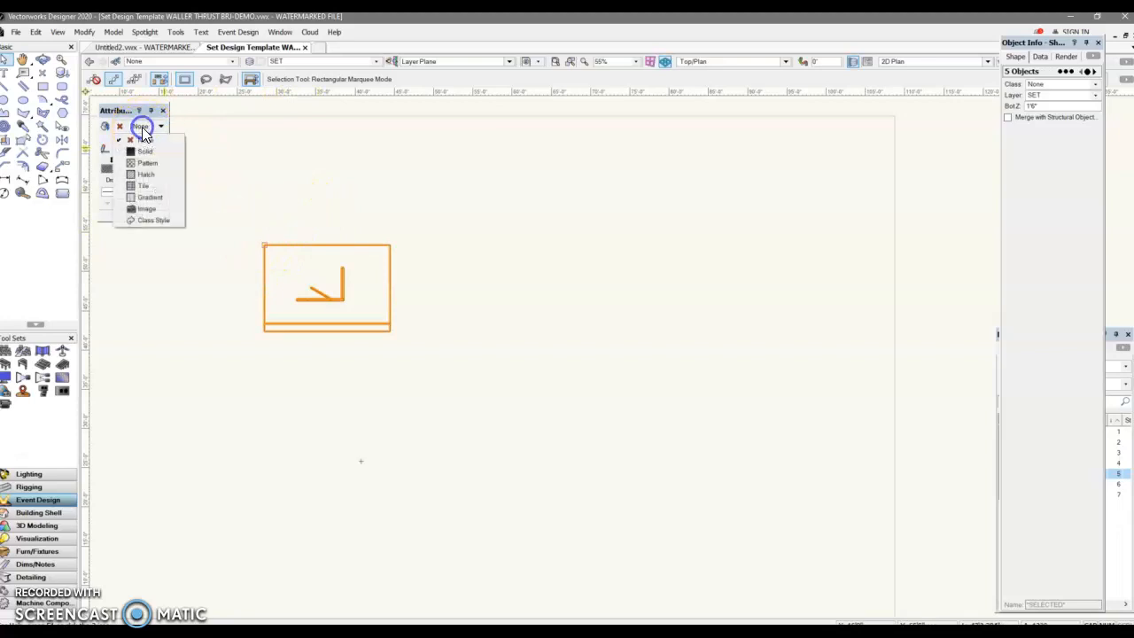
{"action": "left_click", "coordinate": [141, 151]}
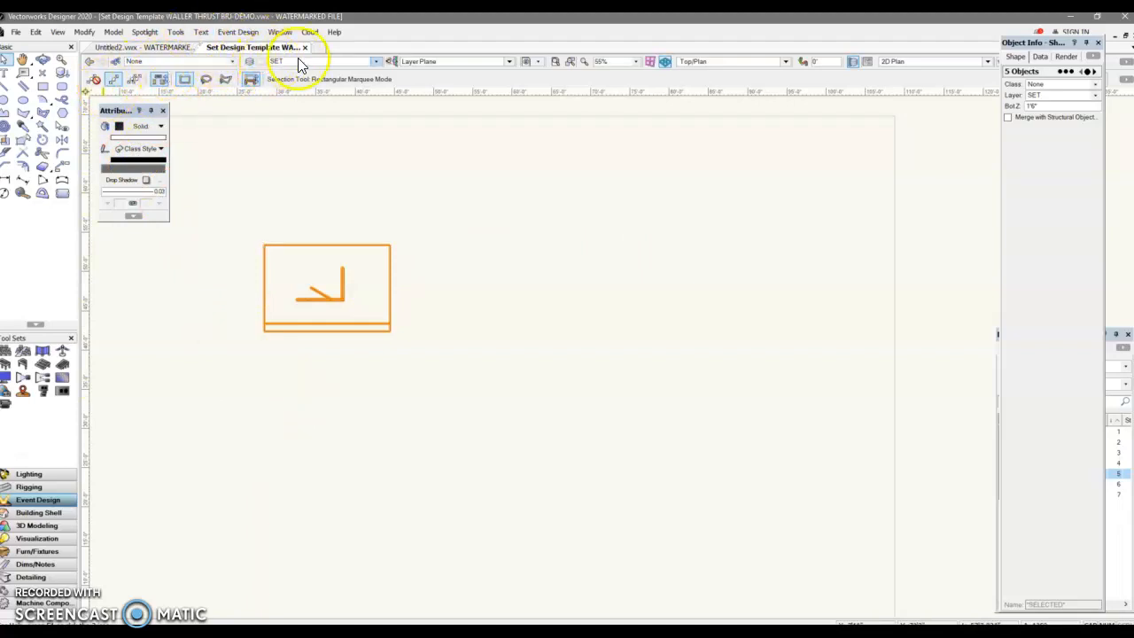
- Return to Sht-2 [ELEVATIONS 1] and update the isometric viewport with the solid-filled objects
{"action": "left_click", "coordinate": [376, 62]}
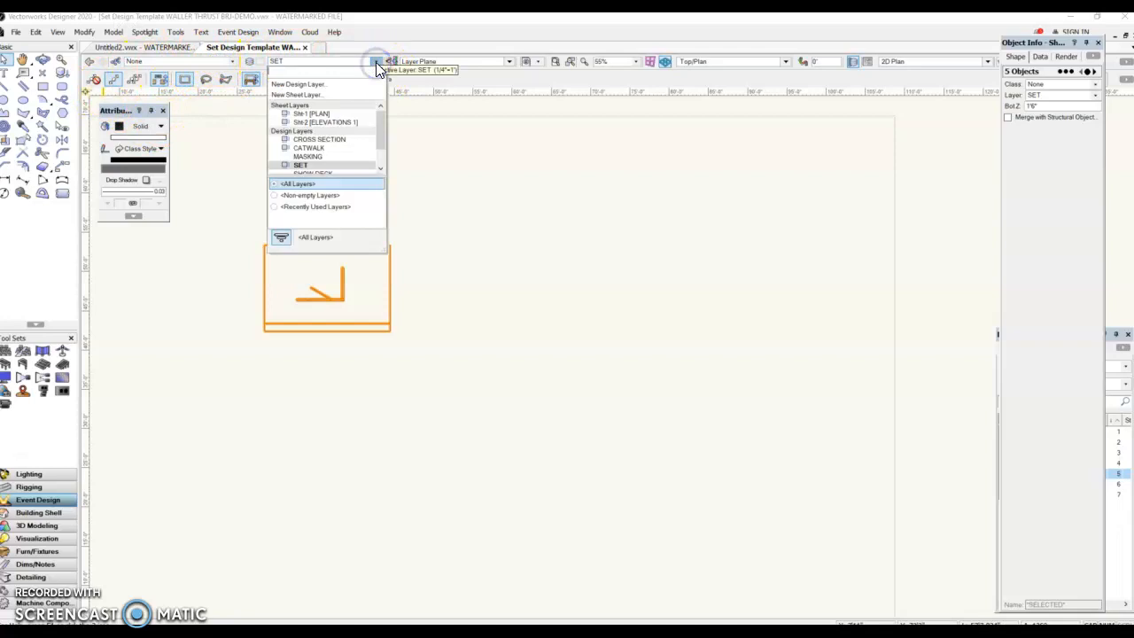
{"action": "left_click", "coordinate": [326, 122]}
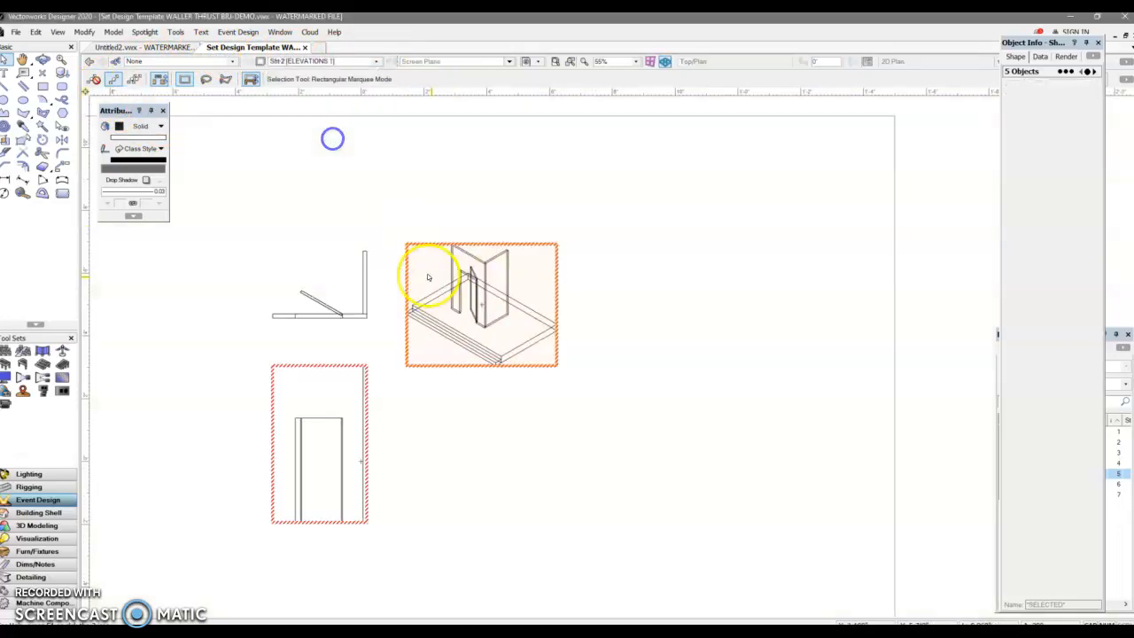
{"action": "left_click", "coordinate": [507, 279]}
{"action": "left_click", "coordinate": [474, 281]}
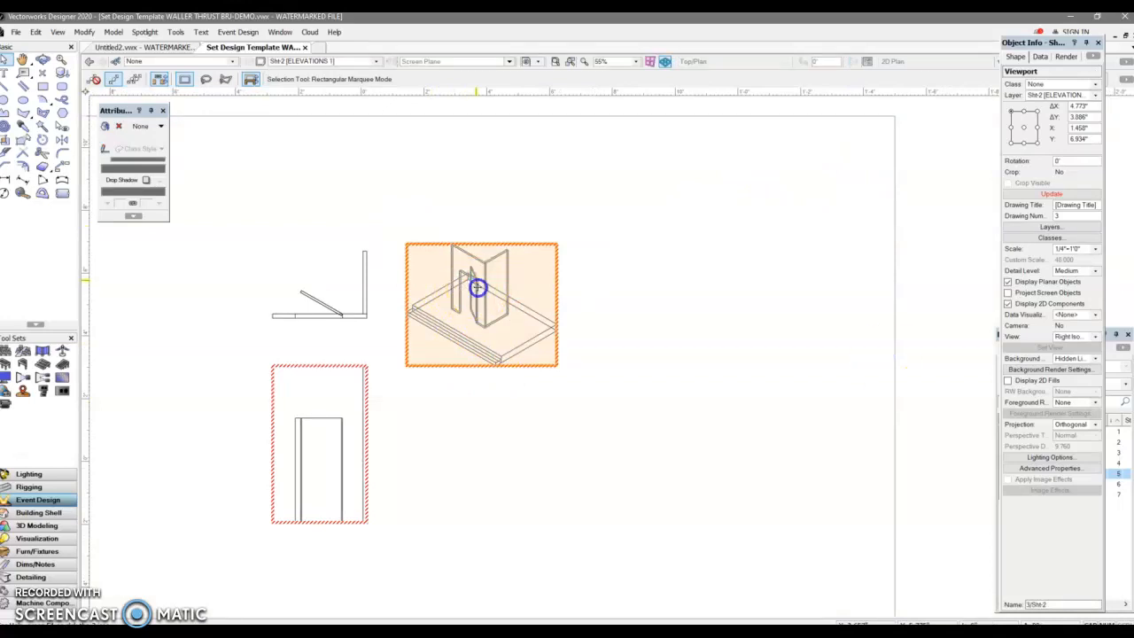
{"action": "left_click", "coordinate": [1049, 195]}
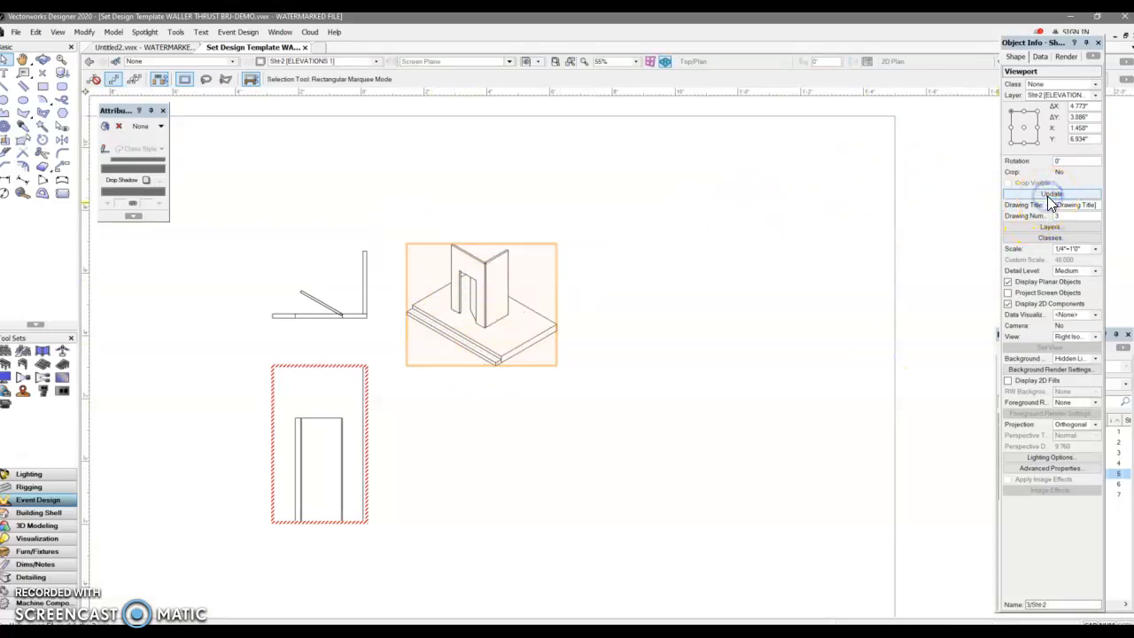